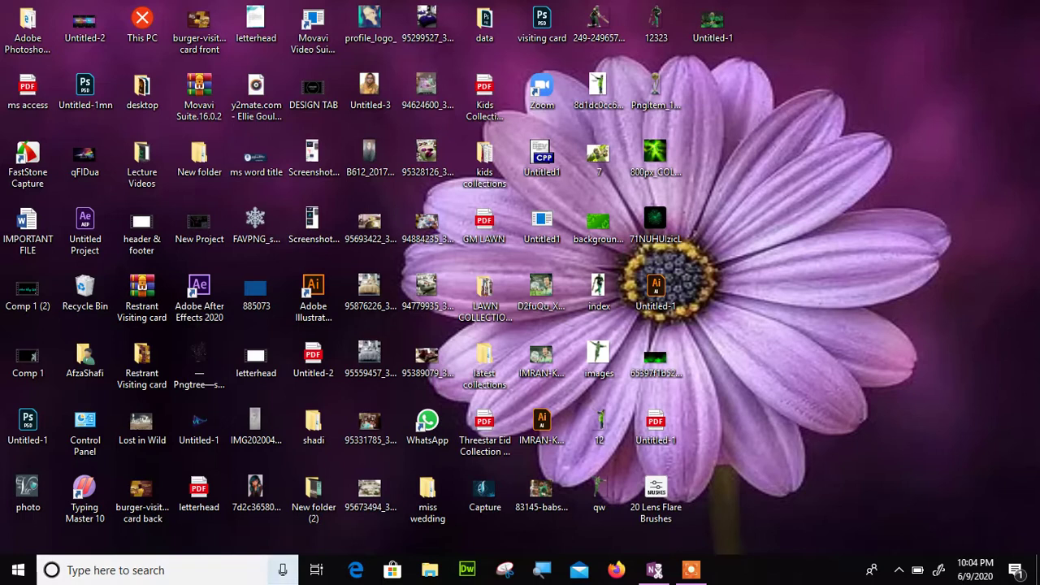
Launch Microsoft Word, dismiss the activation notice and create a blank document.
{"action": "left_click", "coordinate": [264, 576]}
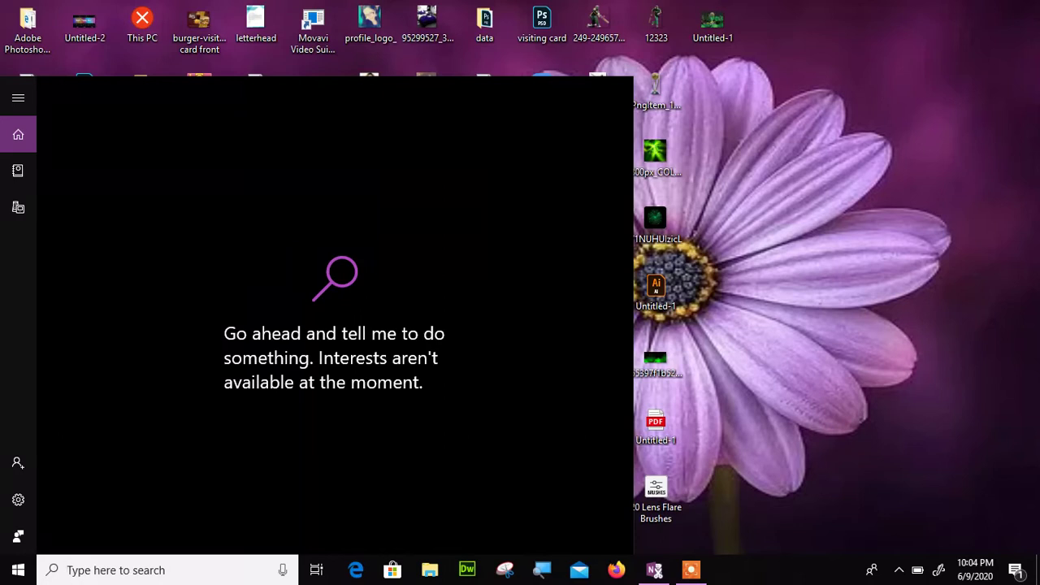
{"action": "key", "text": "super+r"}
{"action": "key", "text": "Return"}
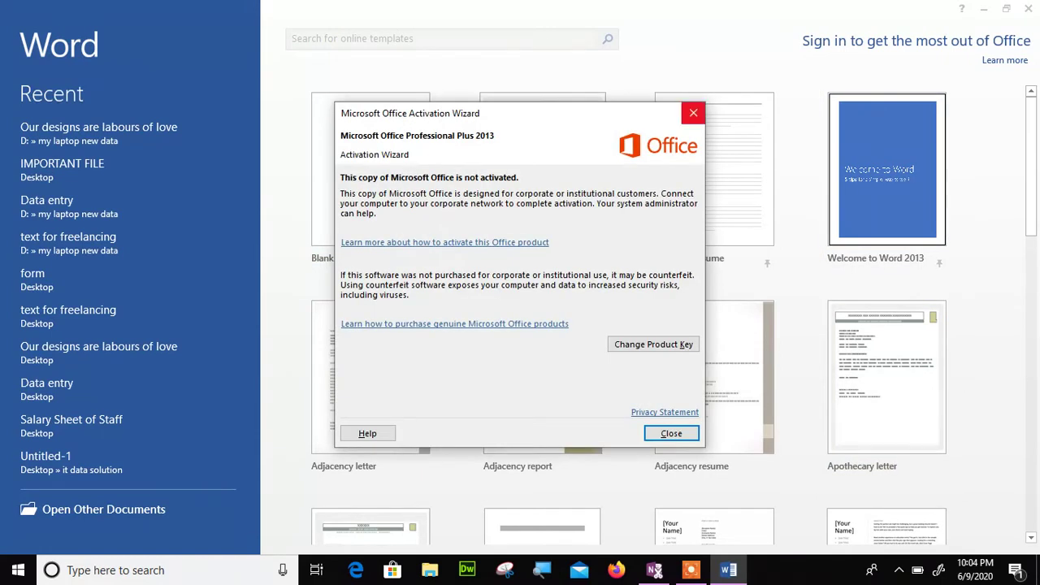
{"action": "left_click", "coordinate": [693, 113]}
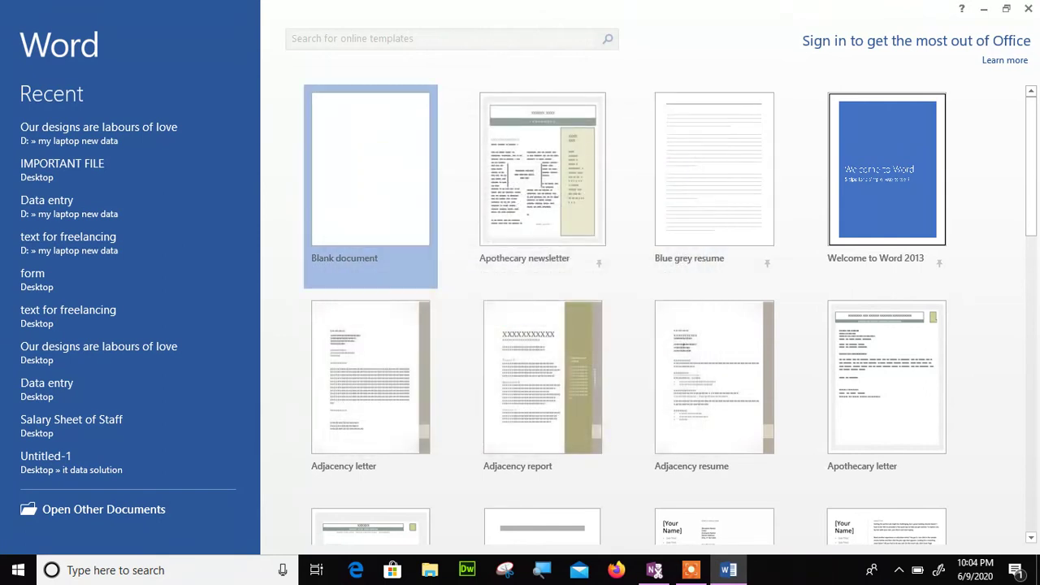
{"action": "left_click", "coordinate": [382, 156]}
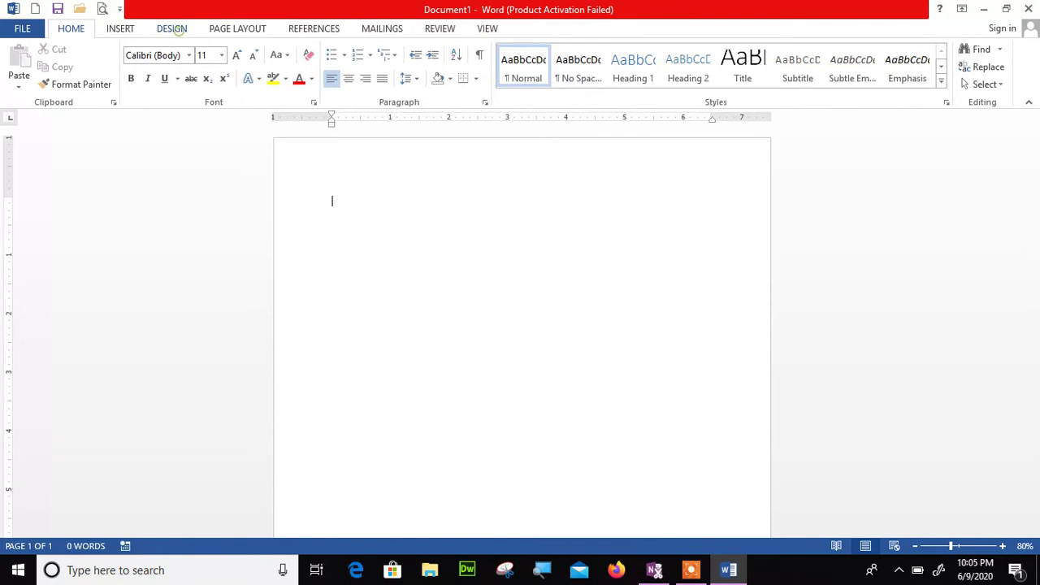
Set the document's paper size to A4 210 x 297 mm.
{"action": "left_click", "coordinate": [171, 29]}
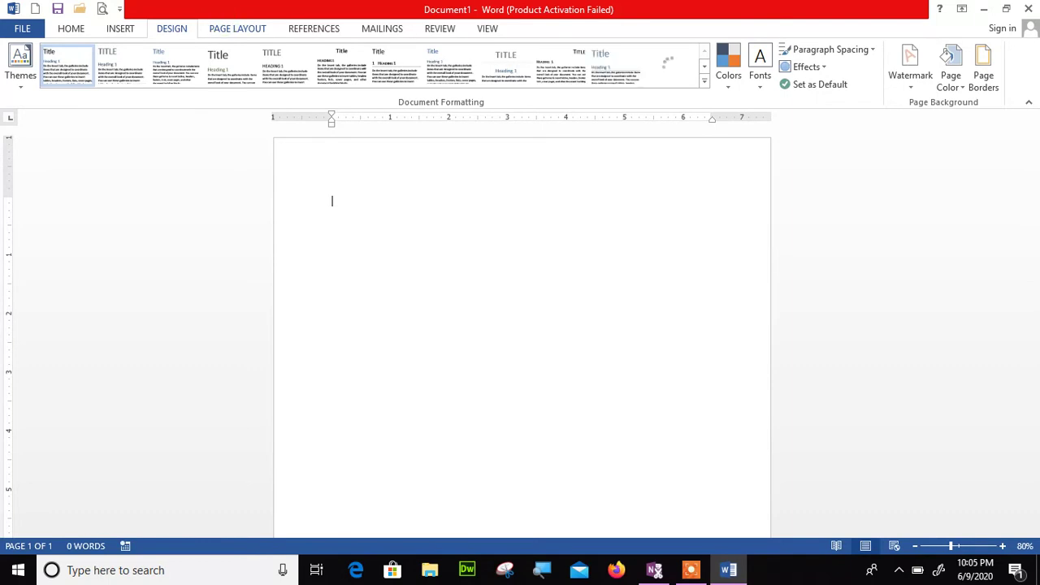
{"action": "left_click", "coordinate": [237, 29]}
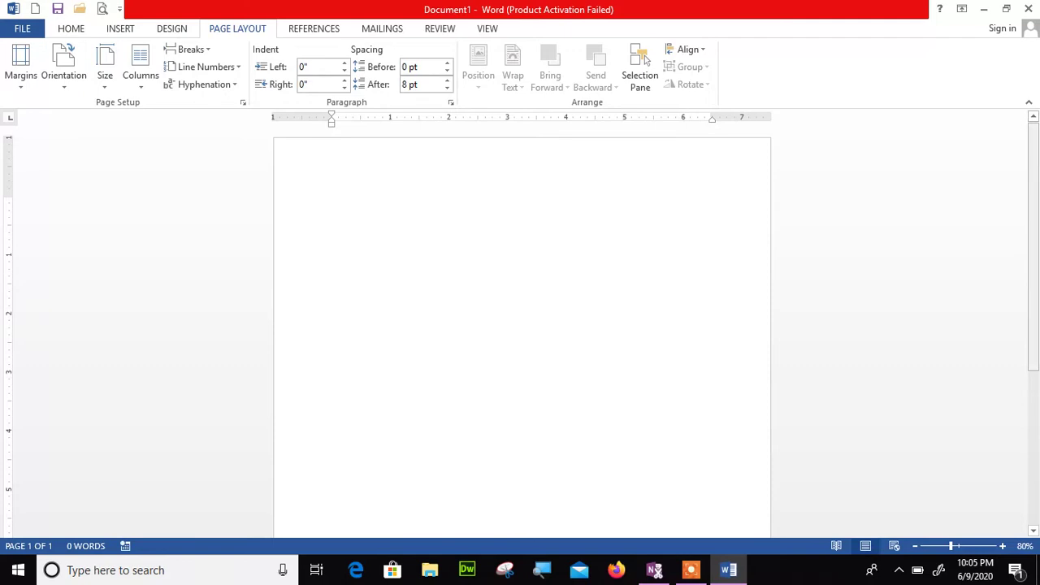
{"action": "scroll", "coordinate": [522, 333], "scroll_direction": "down", "scroll_amount": 2}
{"action": "scroll", "coordinate": [521, 333], "scroll_direction": "up", "scroll_amount": 2}
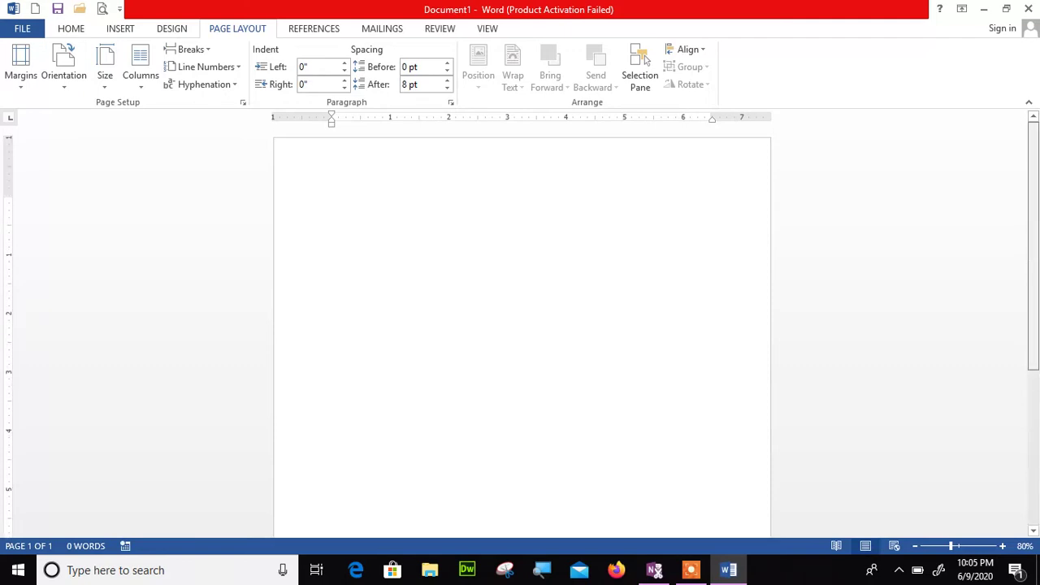
{"action": "scroll", "coordinate": [522, 333], "scroll_direction": "down", "scroll_amount": 1}
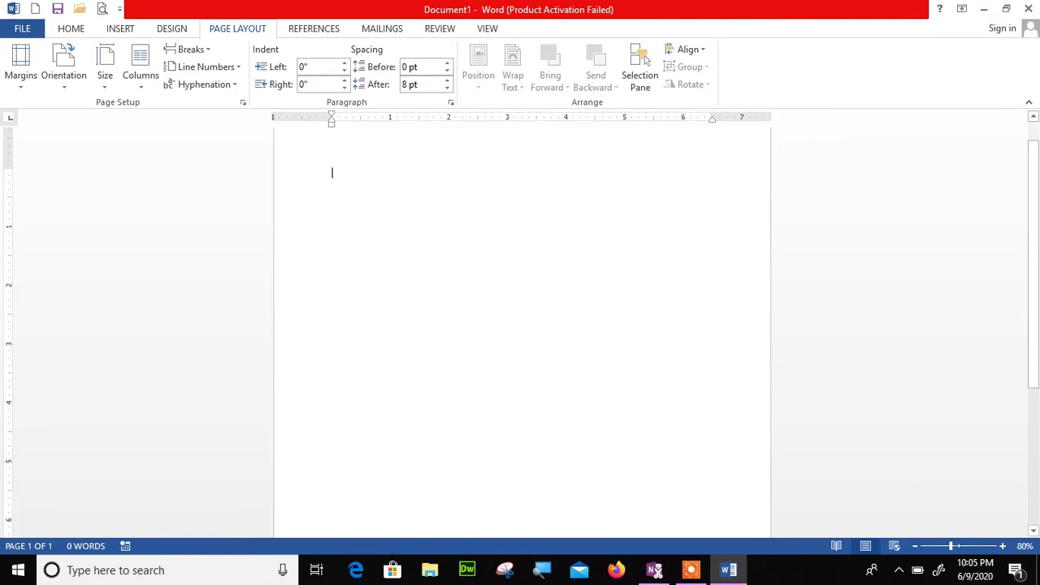
{"action": "left_click_drag", "start_coordinate": [950, 545], "coordinate": [936, 545]}
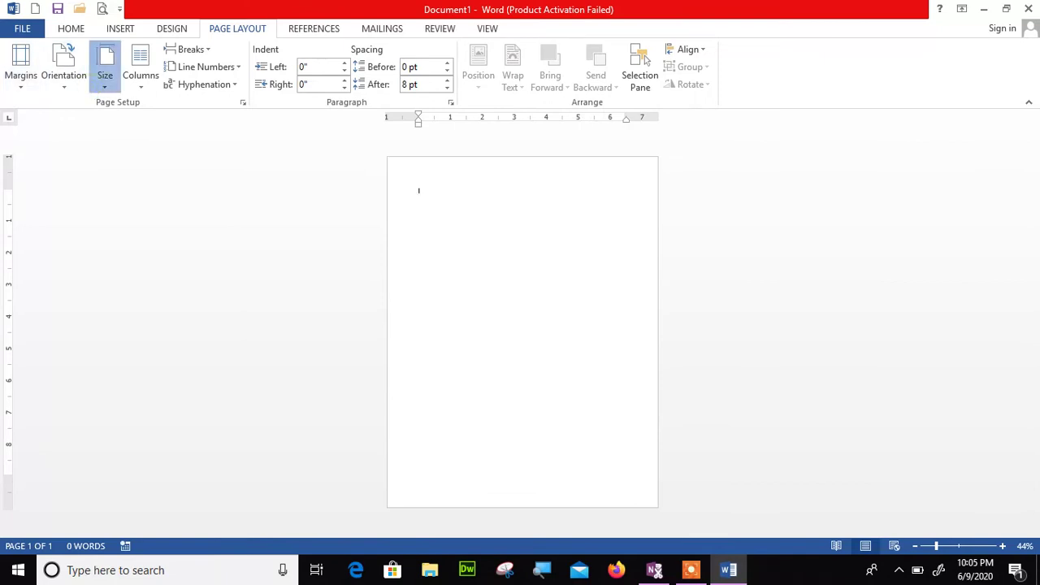
{"action": "left_click", "coordinate": [105, 69]}
{"action": "left_click", "coordinate": [105, 69]}
{"action": "left_click", "coordinate": [105, 69]}
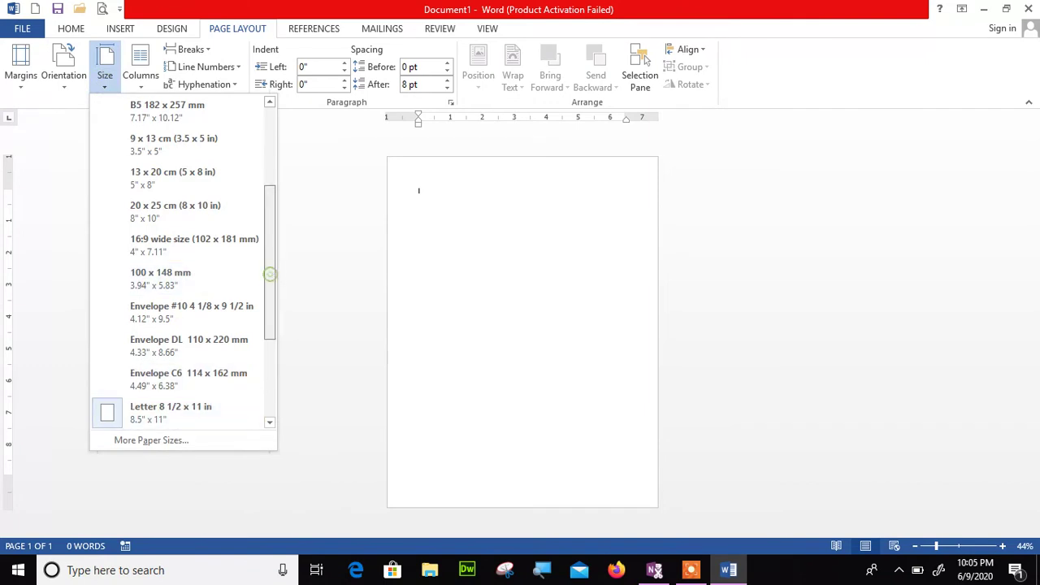
{"action": "left_click_drag", "start_coordinate": [270, 274], "coordinate": [270, 188]}
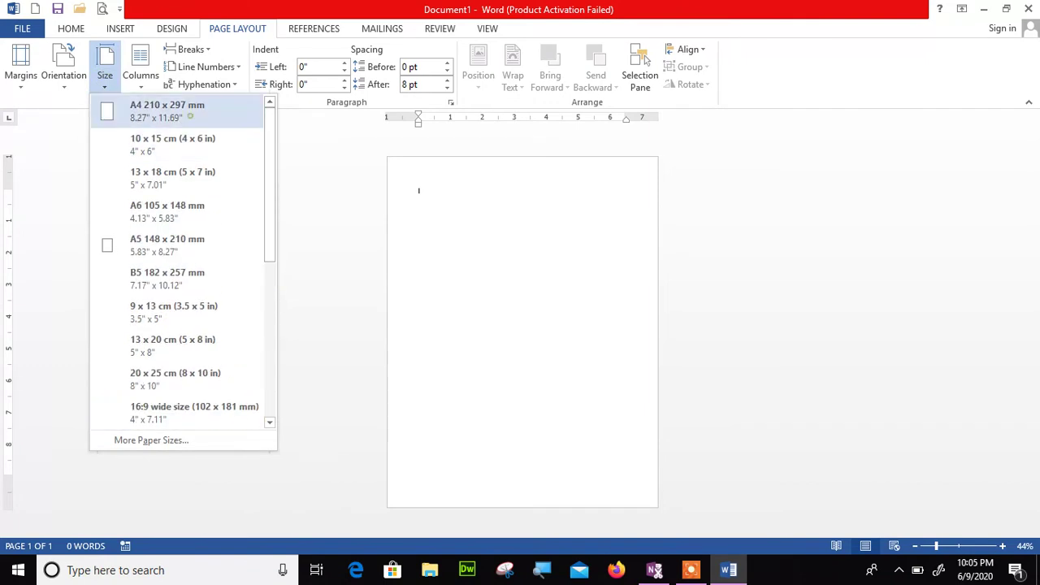
{"action": "left_click", "coordinate": [190, 116]}
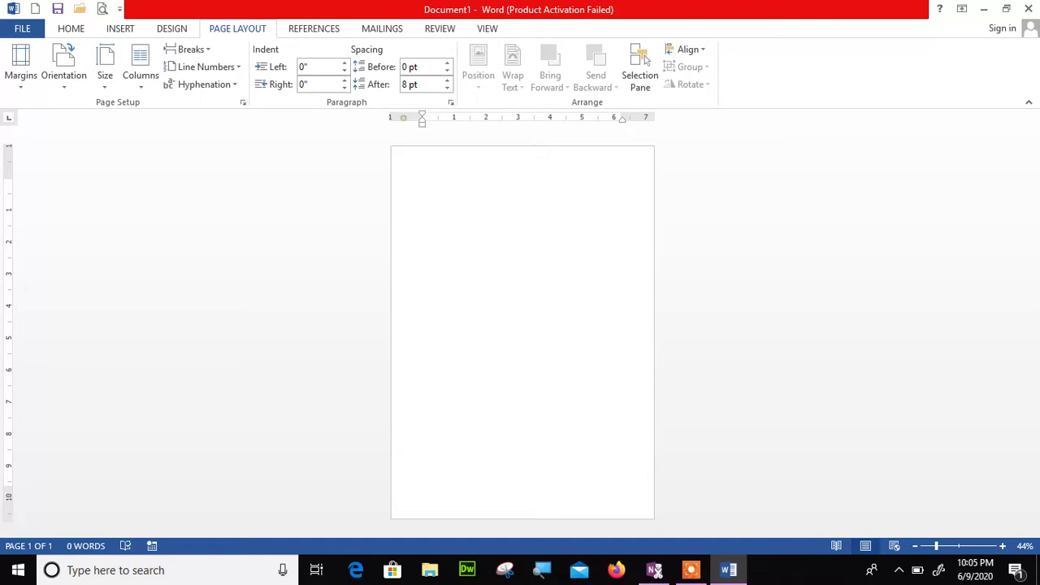
Try a top margin of 0.5" for the whole document, and undo it.
{"action": "double_click", "coordinate": [403, 118]}
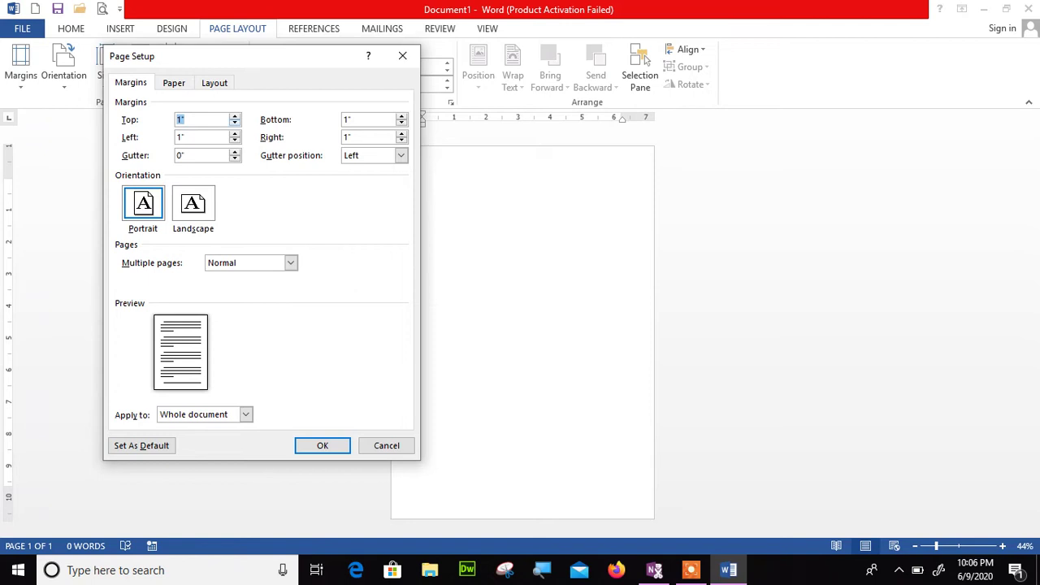
{"action": "left_click", "coordinate": [235, 123]}
{"action": "left_click", "coordinate": [234, 123]}
{"action": "left_click", "coordinate": [234, 124]}
{"action": "left_click", "coordinate": [235, 123]}
{"action": "left_click", "coordinate": [234, 123]}
{"action": "left_click_drag", "start_coordinate": [285, 57], "coordinate": [751, 105]}
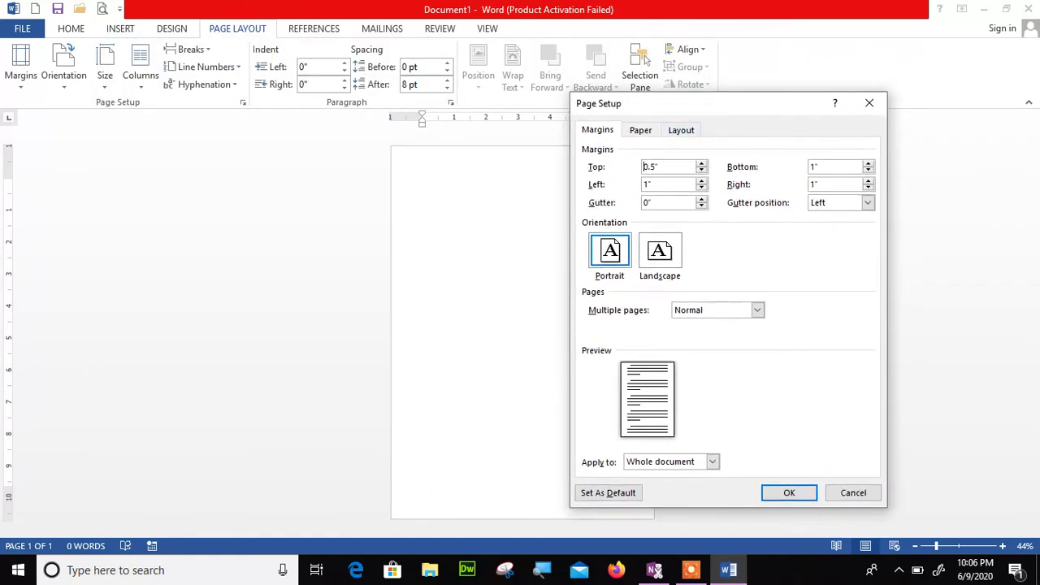
{"action": "left_click", "coordinate": [788, 492]}
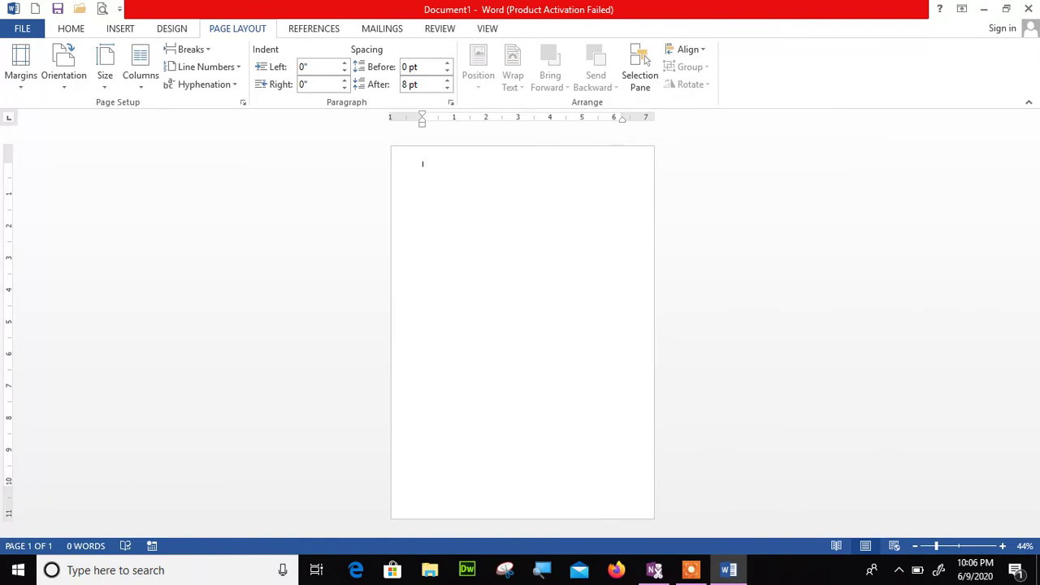
{"action": "key", "text": "ctrl+z"}
Set the page's left and right margins to 0.5" for the whole document.
{"action": "left_click", "coordinate": [21, 63]}
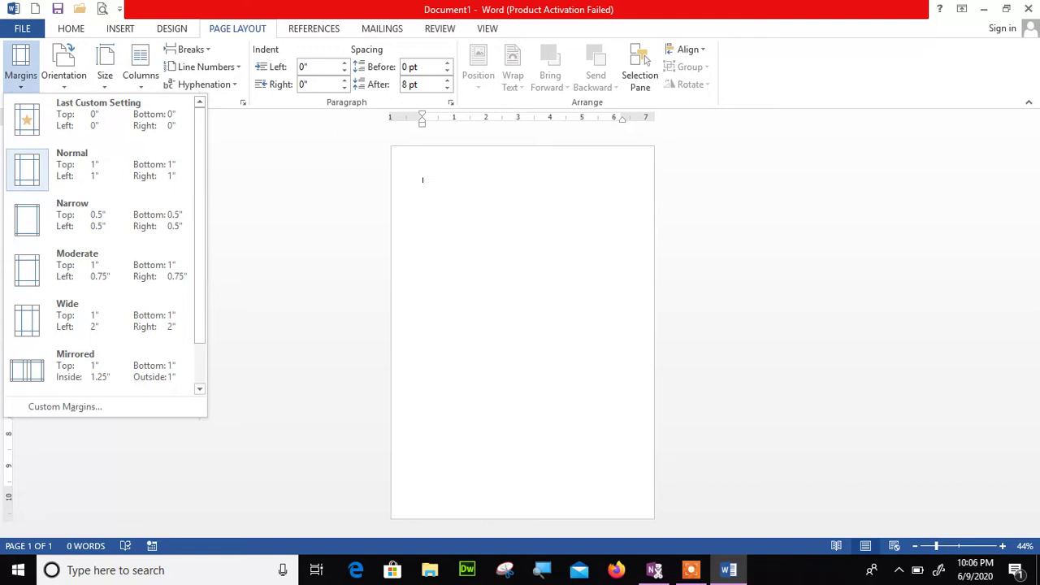
{"action": "key", "text": "Escape"}
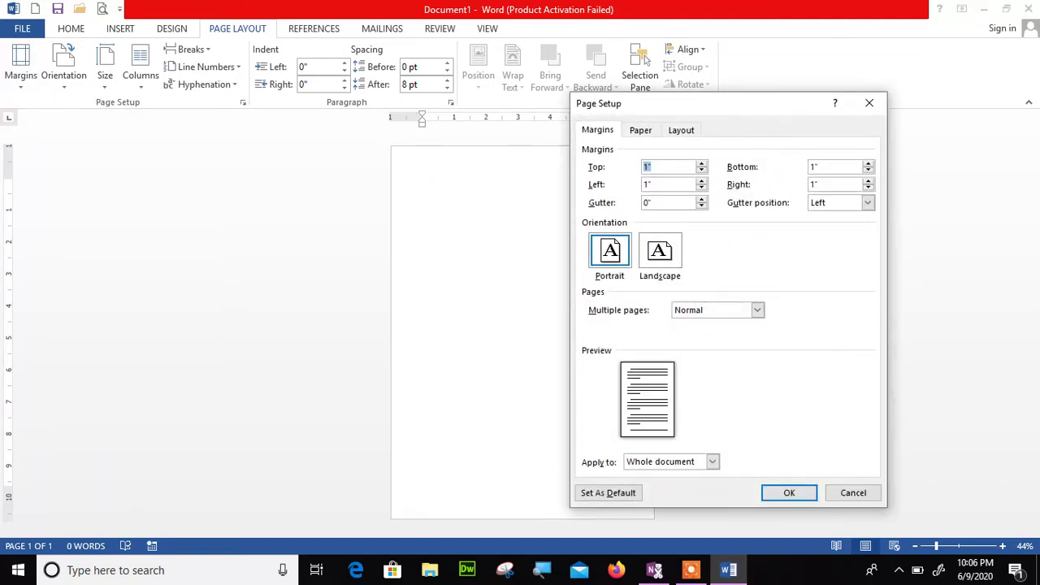
{"action": "left_click", "coordinate": [668, 185]}
{"action": "key", "text": "Down"}
{"action": "key", "text": "Down"}
{"action": "left_click", "coordinate": [700, 188]}
{"action": "left_click", "coordinate": [700, 188]}
{"action": "left_click", "coordinate": [700, 187]}
{"action": "left_click", "coordinate": [867, 187]}
{"action": "left_click", "coordinate": [867, 187]}
{"action": "left_click", "coordinate": [868, 187]}
{"action": "left_click", "coordinate": [867, 188]}
{"action": "left_click", "coordinate": [868, 187]}
{"action": "left_click", "coordinate": [788, 492]}
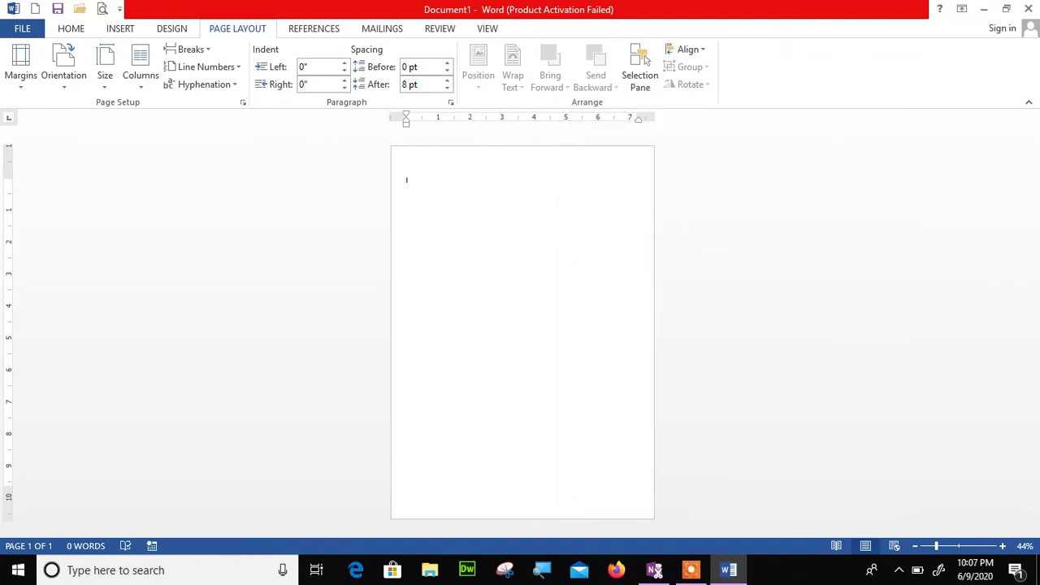
{"action": "left_click", "coordinate": [243, 102]}
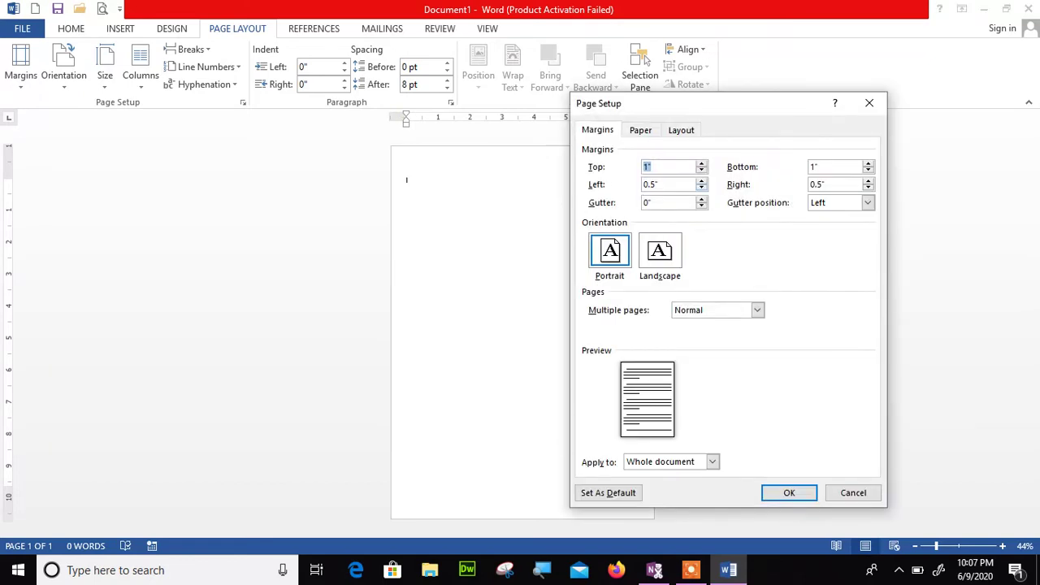
{"action": "left_click", "coordinate": [701, 188]}
{"action": "left_click", "coordinate": [701, 180]}
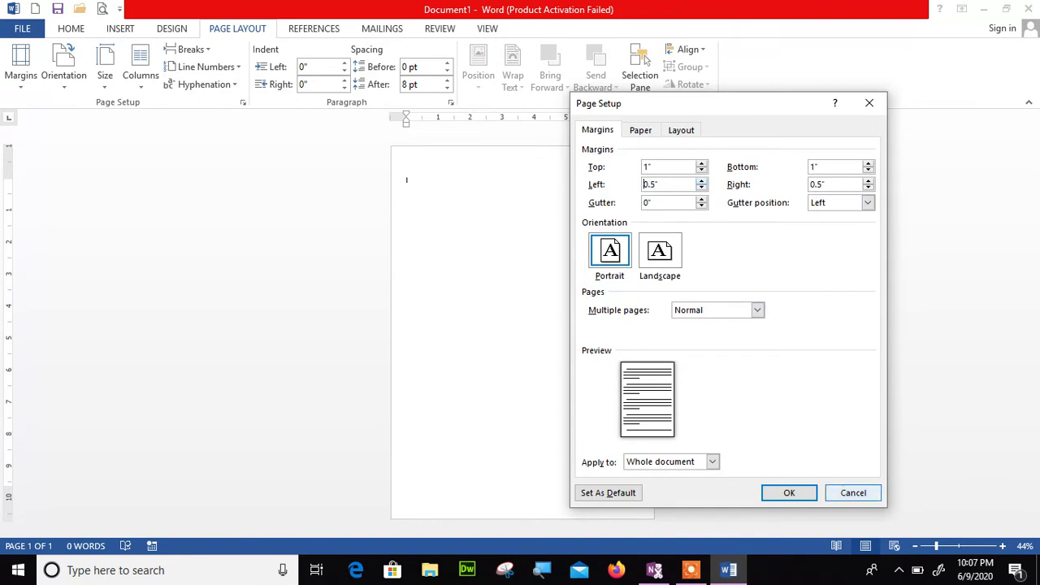
{"action": "left_click", "coordinate": [853, 492]}
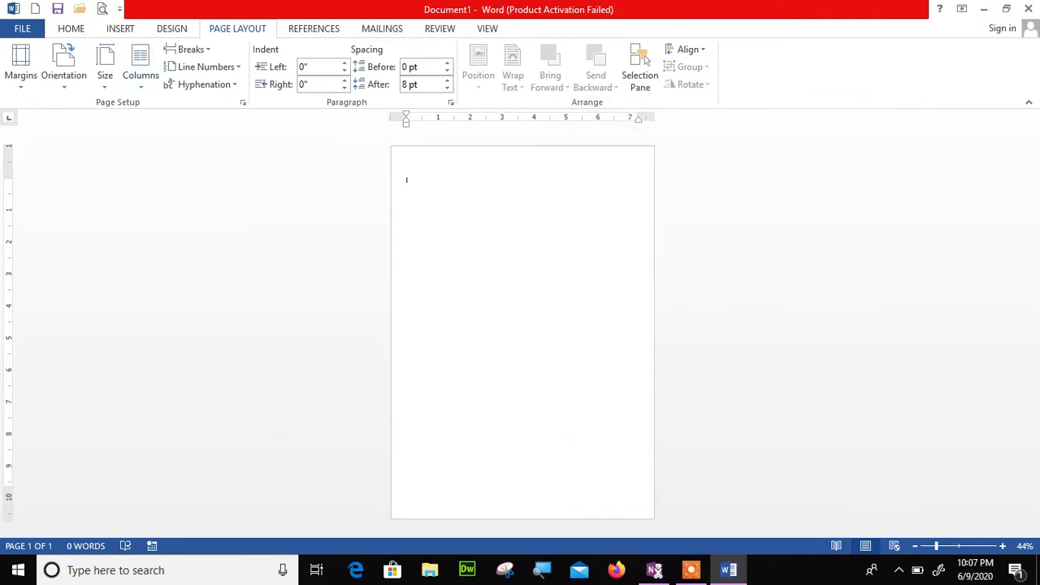
Apply the Normal margin preset with 1" on all sides of the page.
{"action": "left_click", "coordinate": [20, 65]}
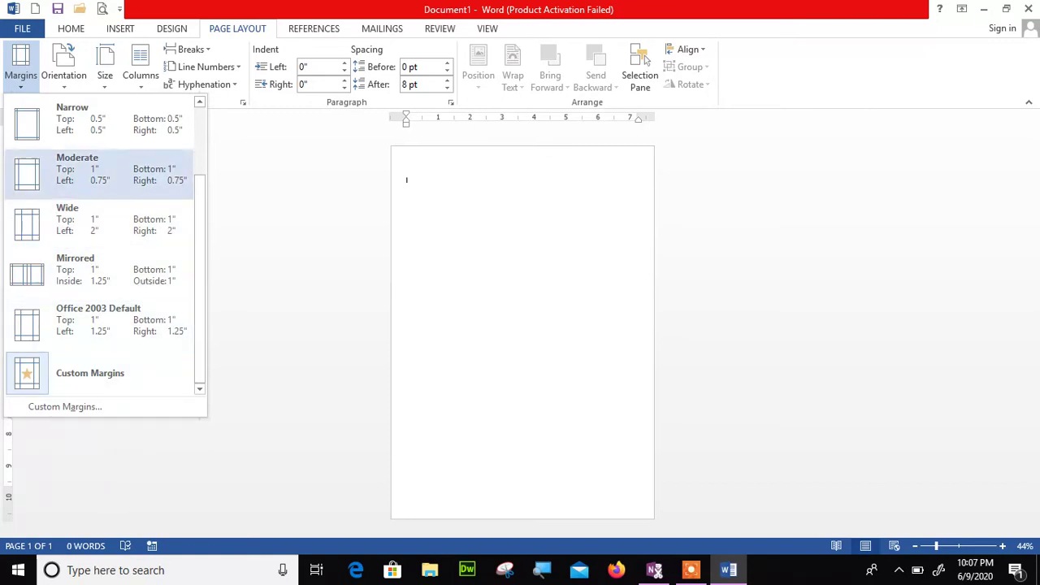
{"action": "scroll", "coordinate": [106, 244], "scroll_direction": "up", "scroll_amount": 3}
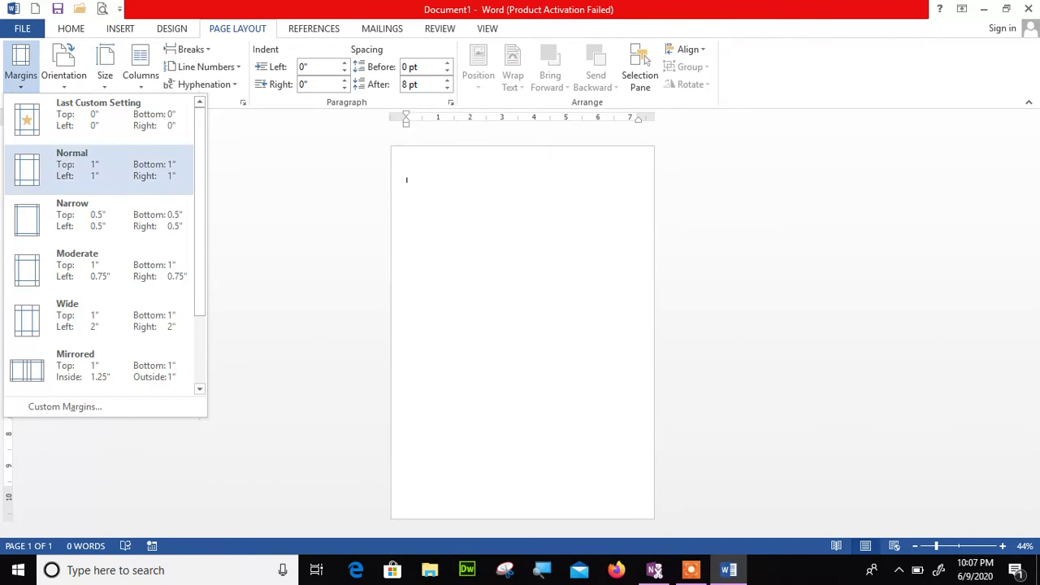
{"action": "left_click", "coordinate": [122, 167]}
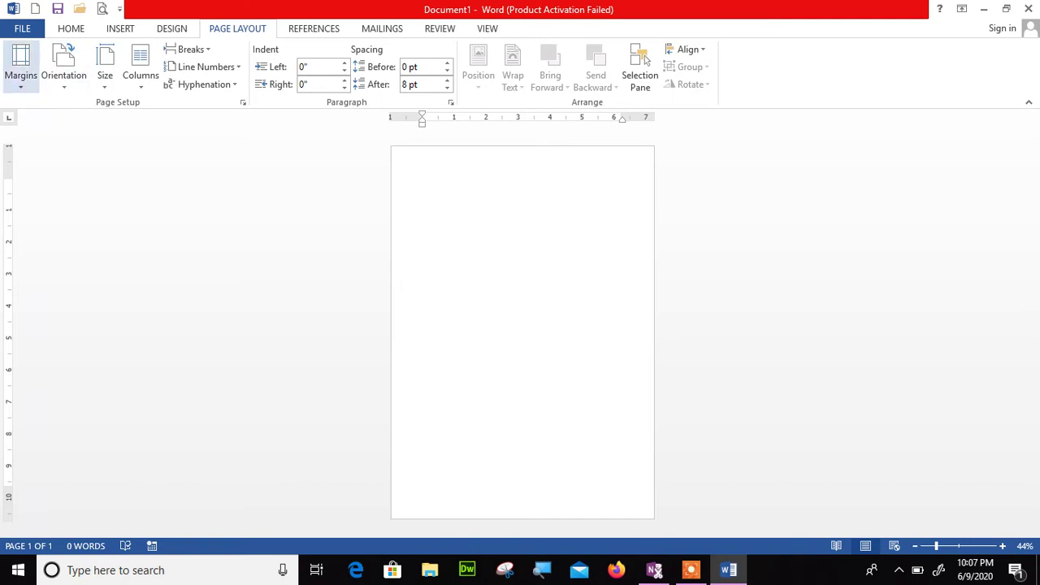
Open the page setup's paper settings and enter a custom paper width of 2.3 inches.
{"action": "left_click", "coordinate": [20, 65]}
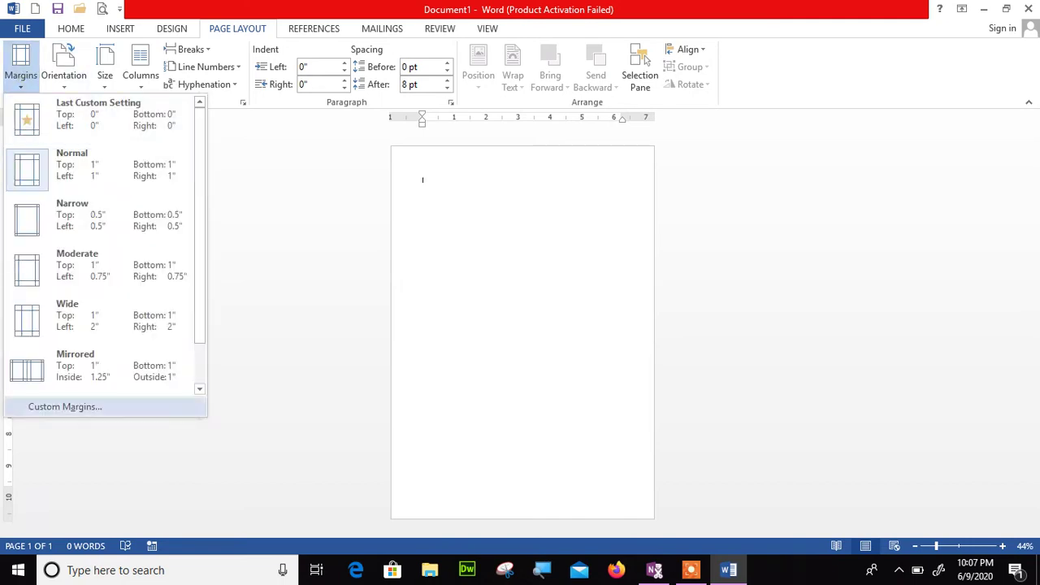
{"action": "left_click", "coordinate": [65, 406]}
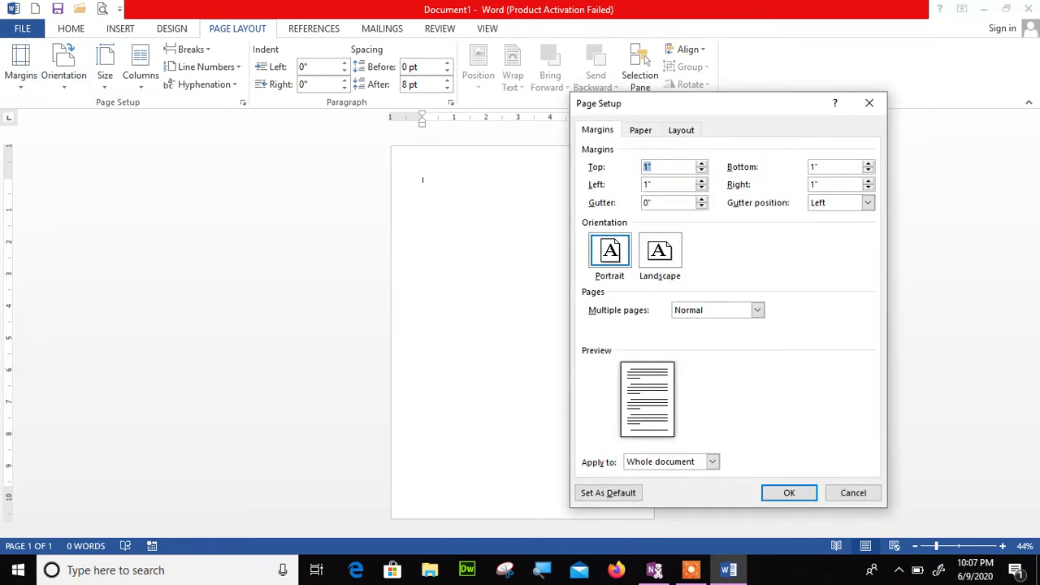
{"action": "left_click", "coordinate": [640, 130]}
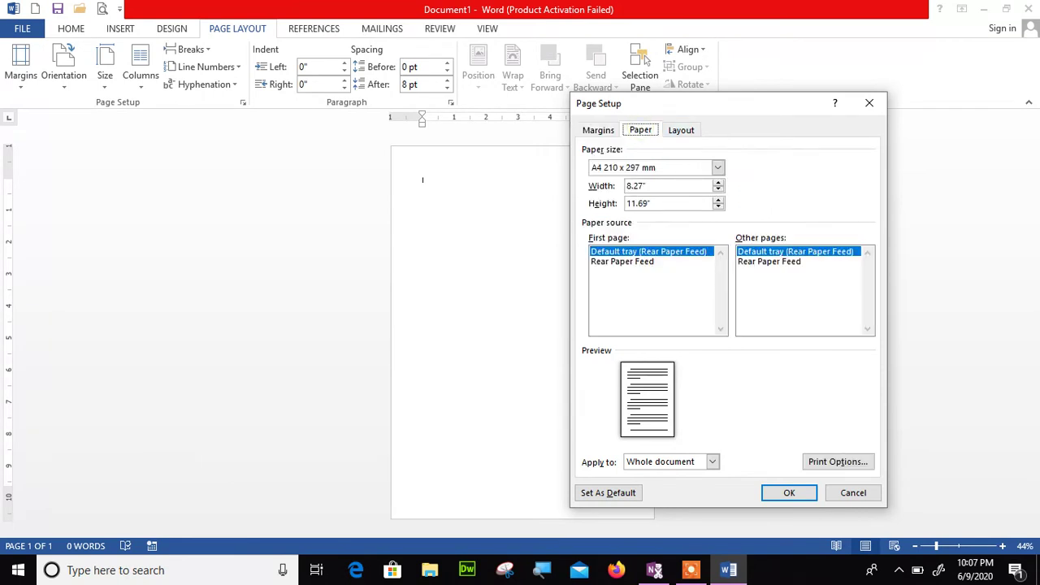
{"action": "left_click", "coordinate": [679, 185]}
{"action": "left_click", "coordinate": [717, 167]}
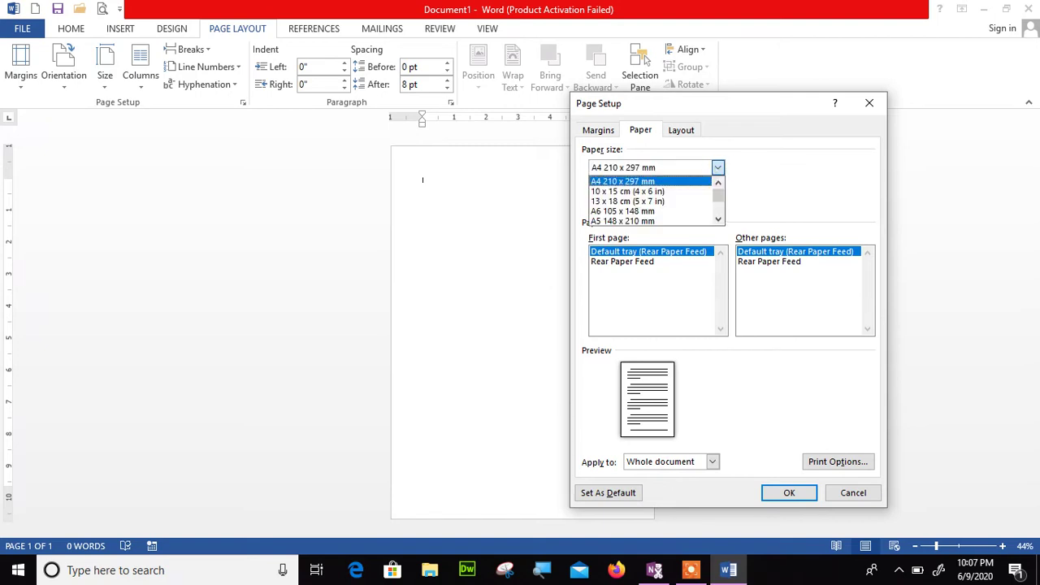
{"action": "left_click", "coordinate": [718, 168]}
{"action": "left_click", "coordinate": [665, 185]}
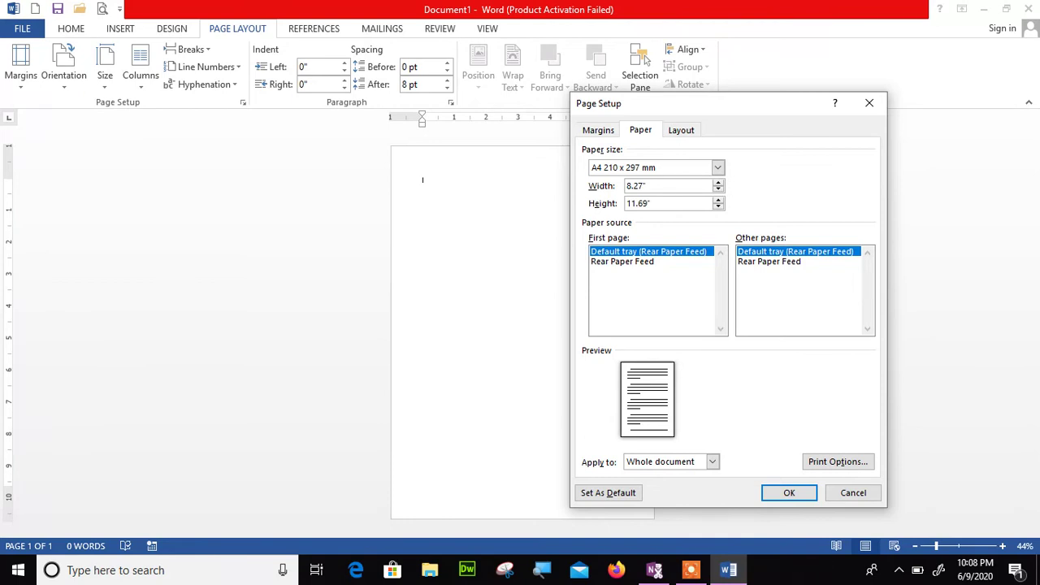
{"action": "double_click", "coordinate": [658, 186]}
{"action": "type", "text": "2.3"}
Set the paper height to 3.5 inches and try to apply the custom paper size.
{"action": "left_click", "coordinate": [661, 205]}
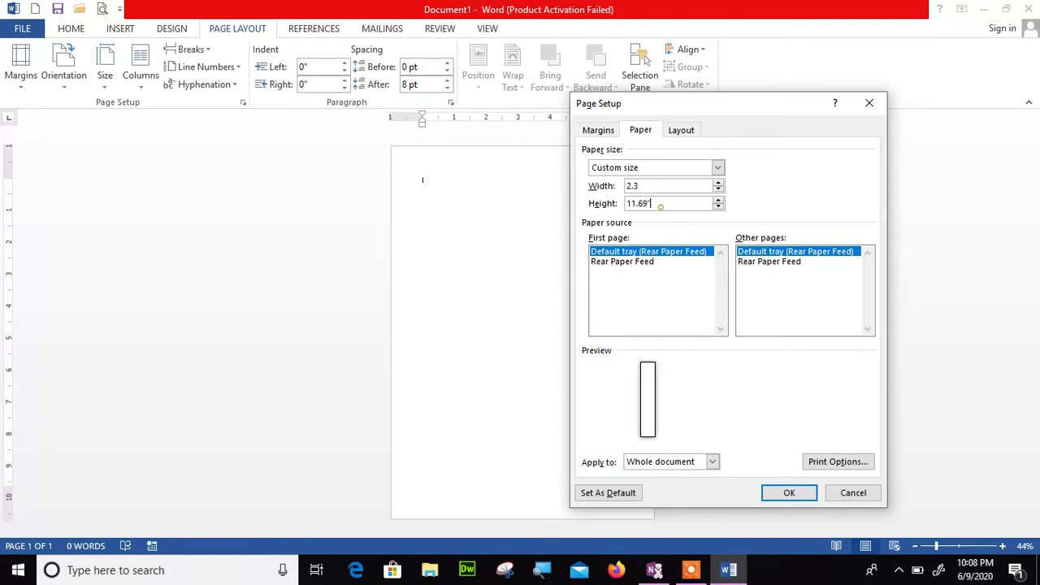
{"action": "key", "text": "BackSpace"}
{"action": "key", "text": "BackSpace"}
{"action": "key", "text": "BackSpace"}
{"action": "key", "text": "BackSpace"}
{"action": "key", "text": "BackSpace"}
{"action": "key", "text": "BackSpace"}
{"action": "type", "text": "3.5"}
{"action": "left_click", "coordinate": [641, 186]}
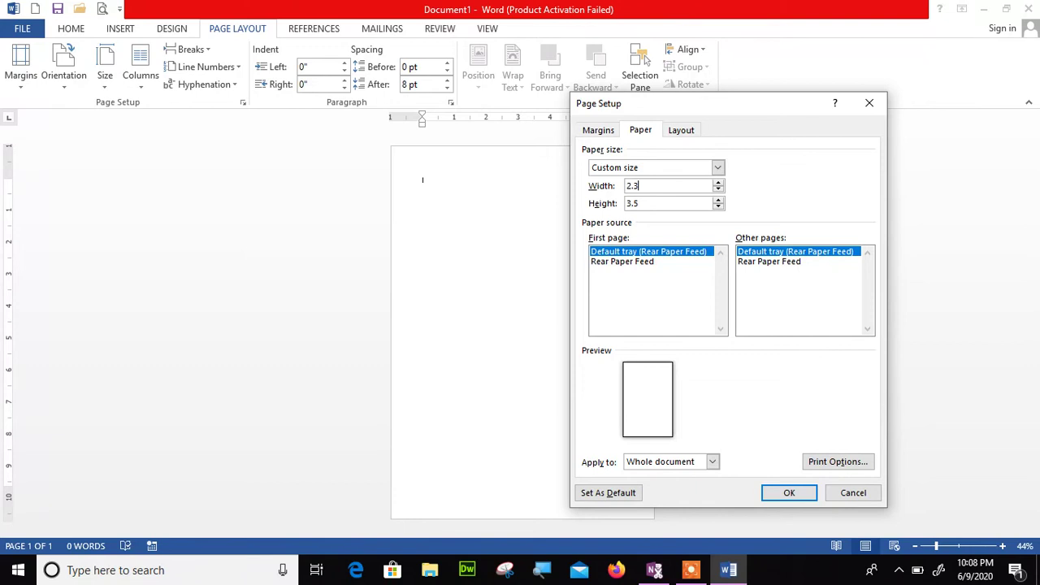
{"action": "key", "text": "Return"}
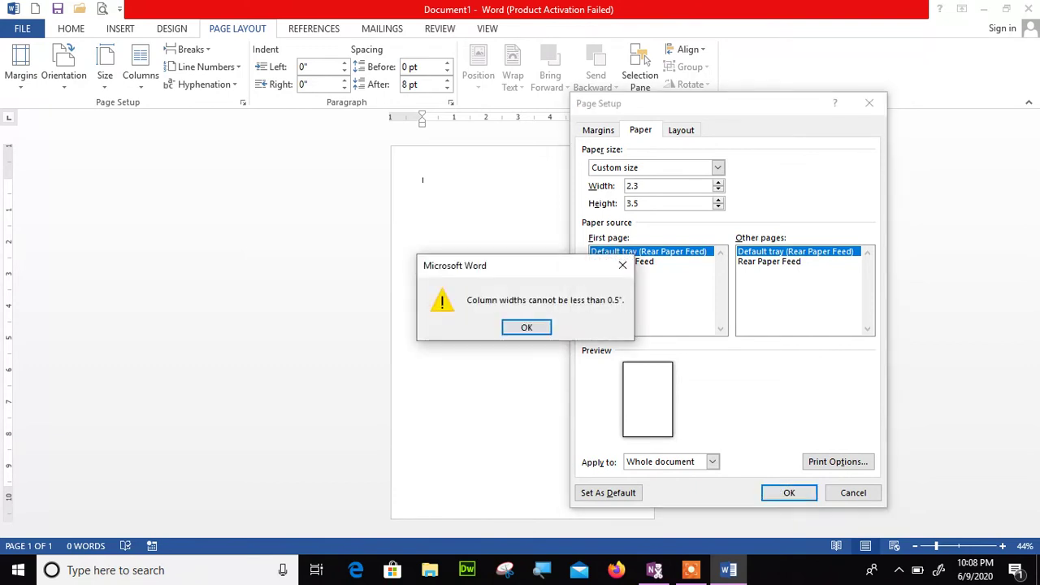
{"action": "key", "text": "Return"}
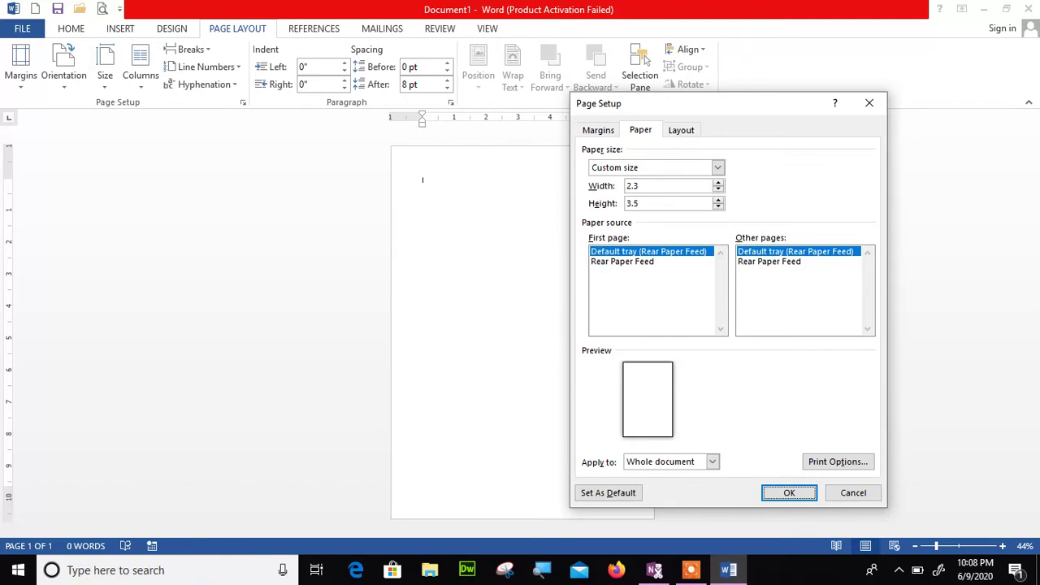
Set the paper width to 2.5 inches and apply the custom size to the whole document.
{"action": "left_click", "coordinate": [650, 185]}
{"action": "key", "text": "BackSpace"}
{"action": "type", "text": "5"}
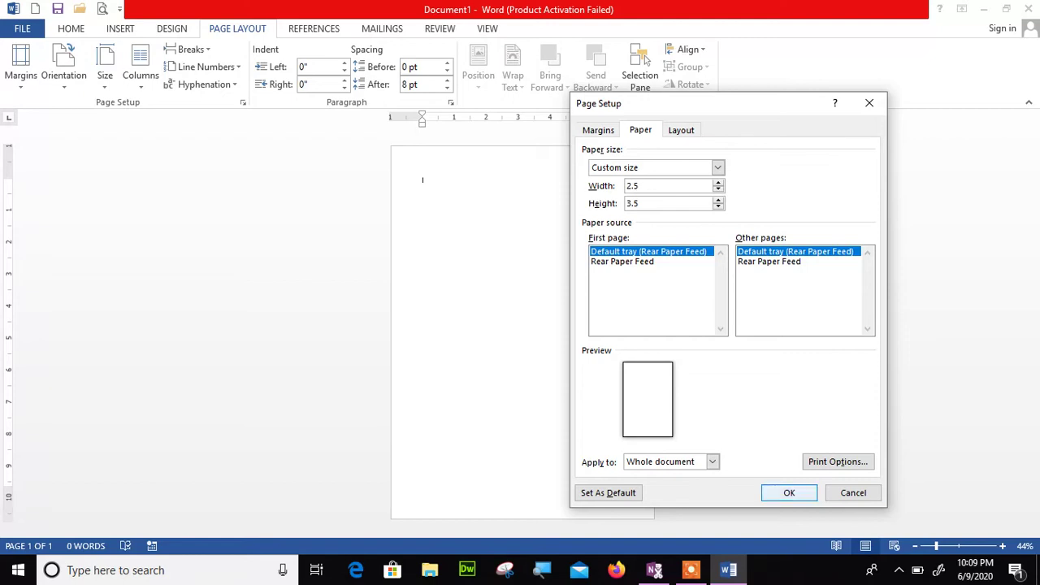
{"action": "left_click", "coordinate": [784, 493]}
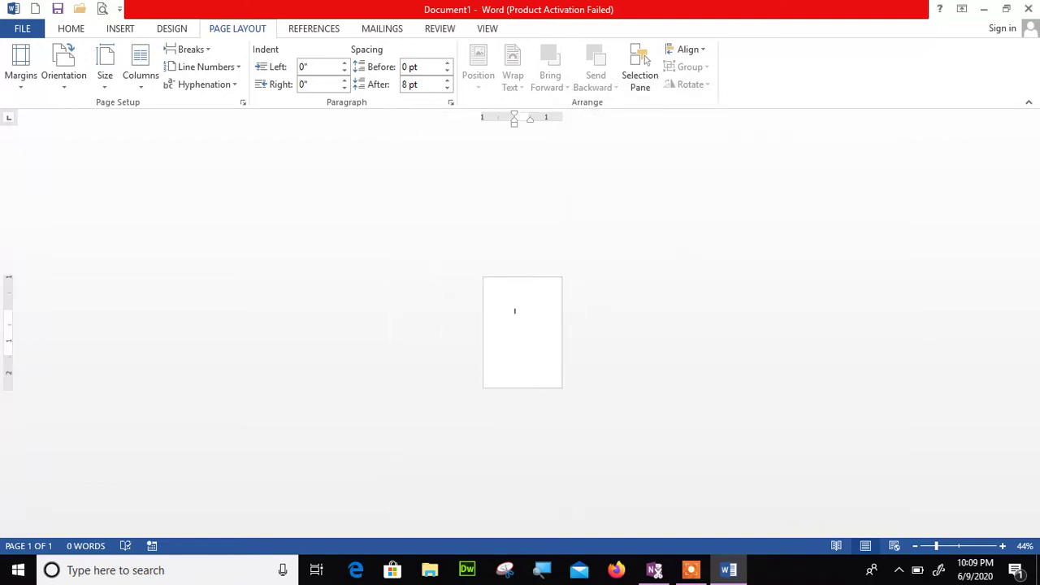
Review the margin presets and the page setup's margin and paper settings for the small custom page.
{"action": "left_click", "coordinate": [953, 546]}
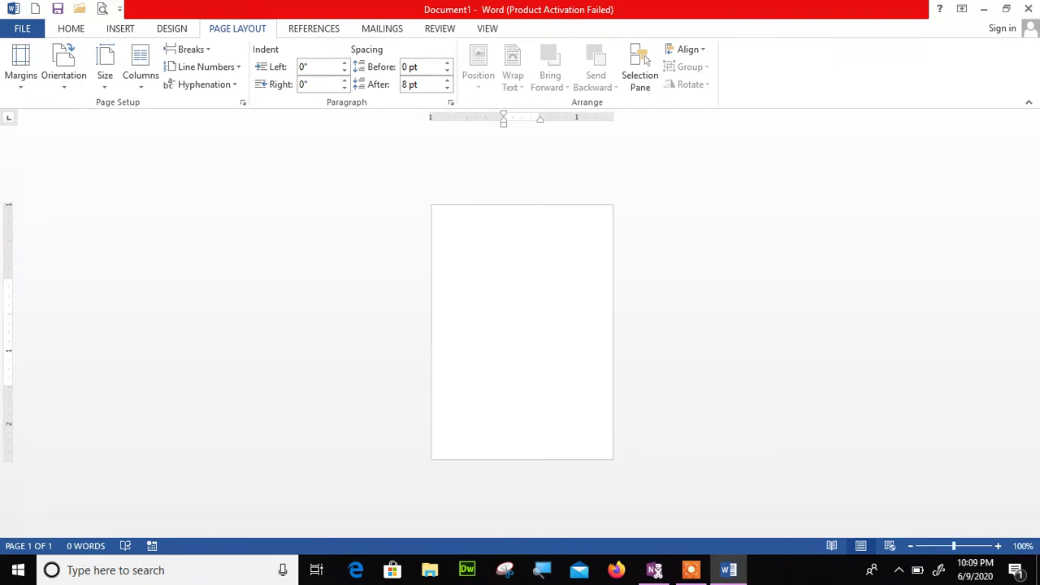
{"action": "left_click", "coordinate": [21, 65]}
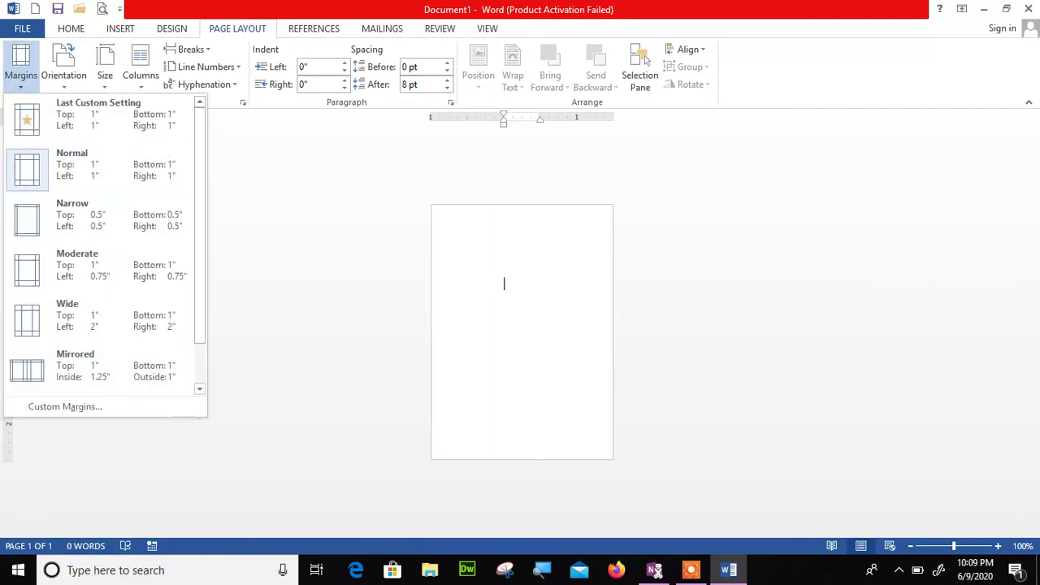
{"action": "scroll", "coordinate": [106, 244], "scroll_direction": "down", "scroll_amount": 1}
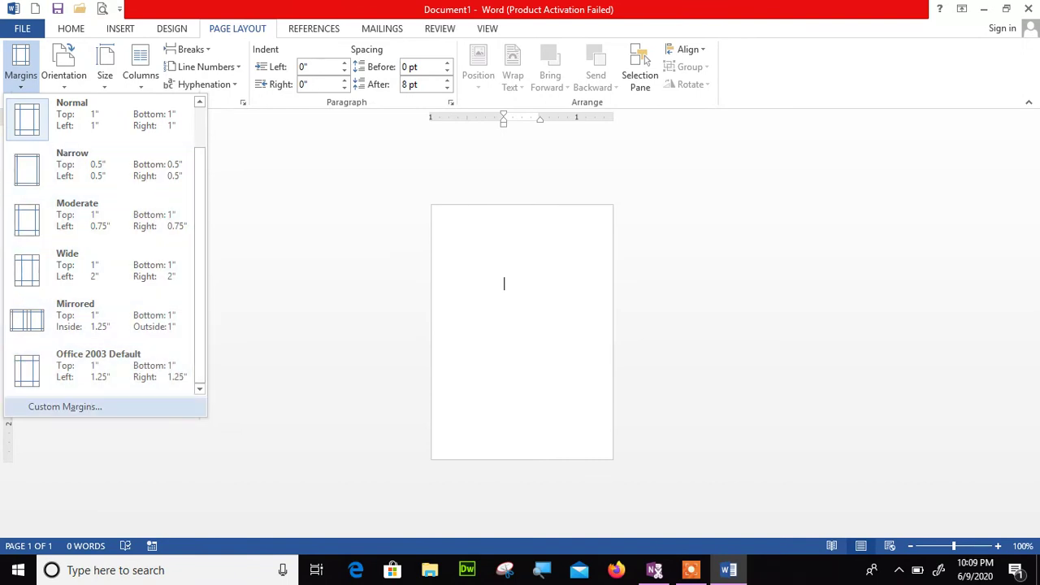
{"action": "left_click", "coordinate": [127, 412]}
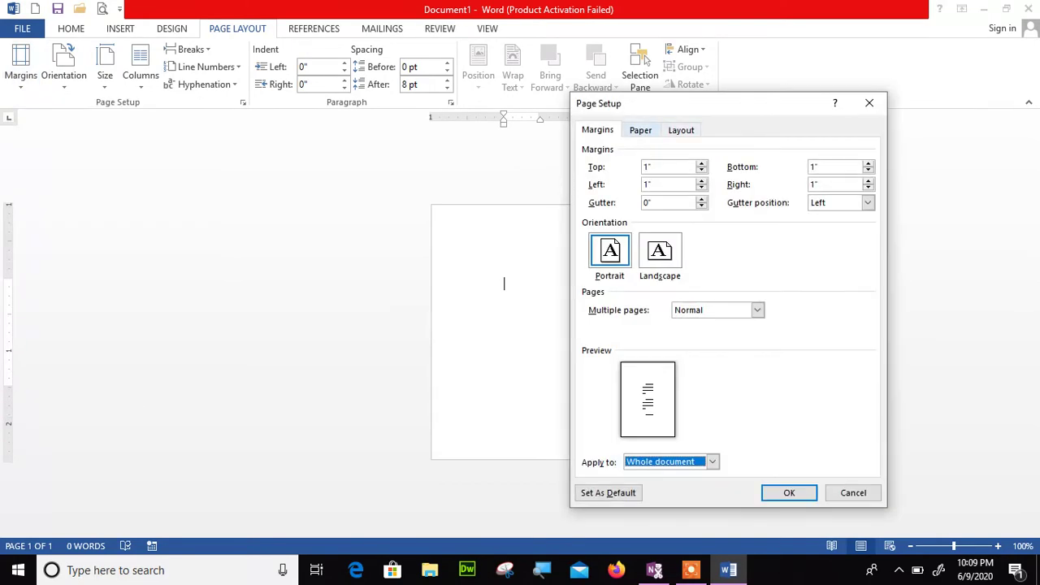
{"action": "key", "text": "ctrl+Tab"}
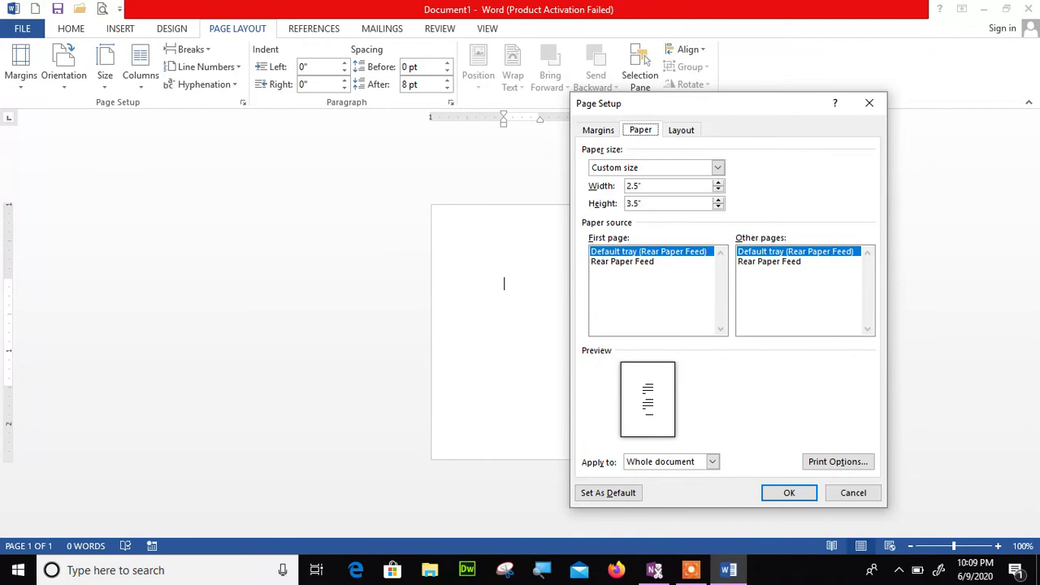
{"action": "key", "text": "ctrl+shift+Tab"}
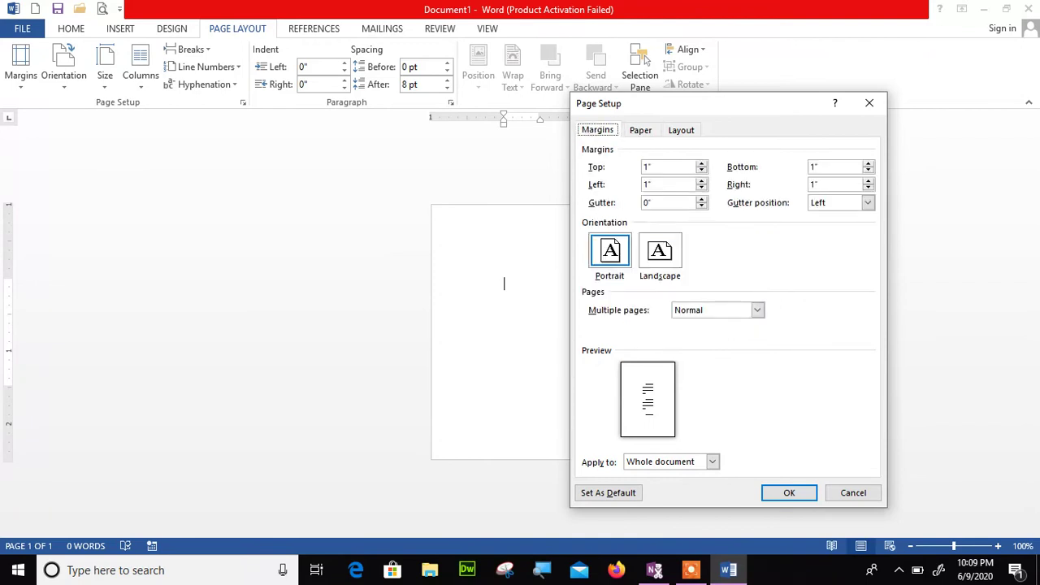
{"action": "left_click", "coordinate": [869, 102]}
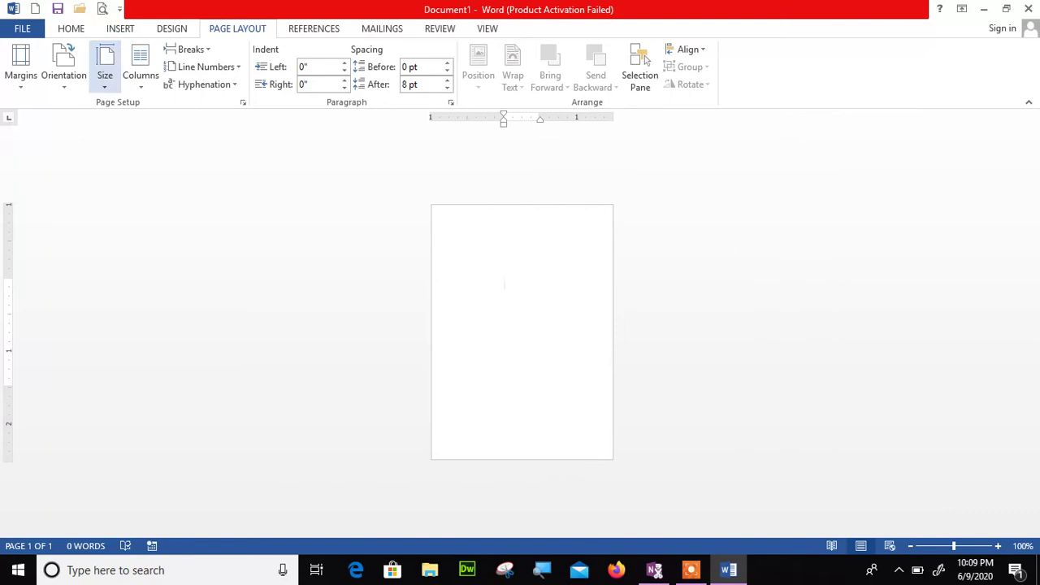
Replace the small custom paper size with a standard full-page size and view the whole page.
{"action": "left_click", "coordinate": [105, 69]}
{"action": "key", "text": "Return"}
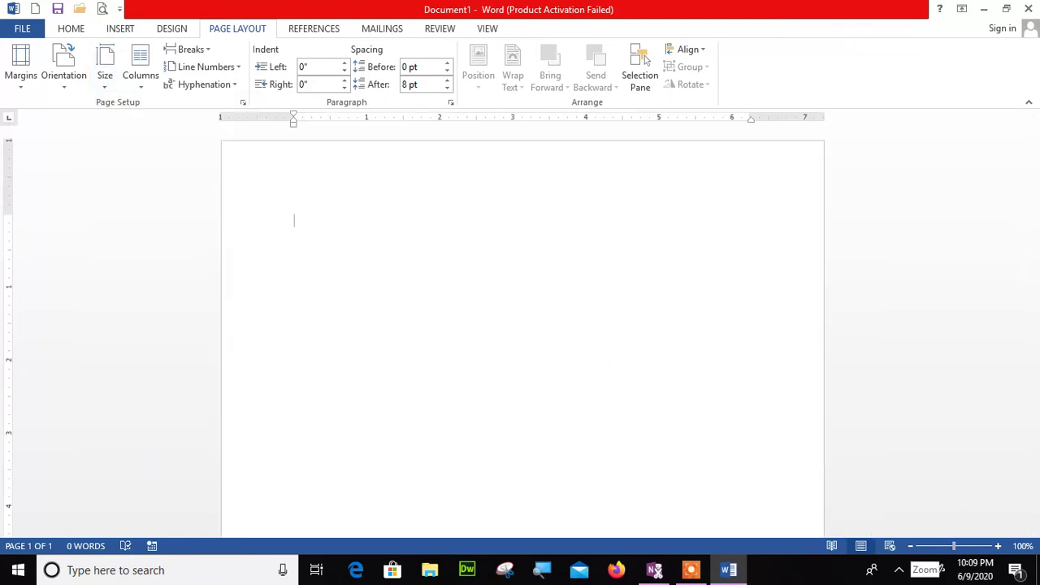
{"action": "left_click", "coordinate": [940, 546]}
{"action": "left_click", "coordinate": [926, 546]}
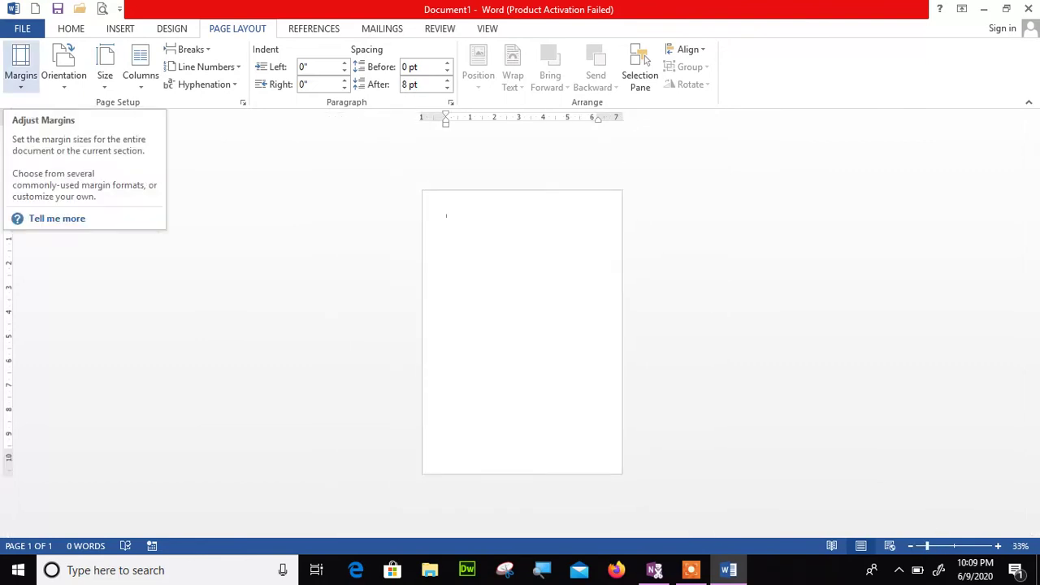
{"action": "left_click", "coordinate": [20, 63]}
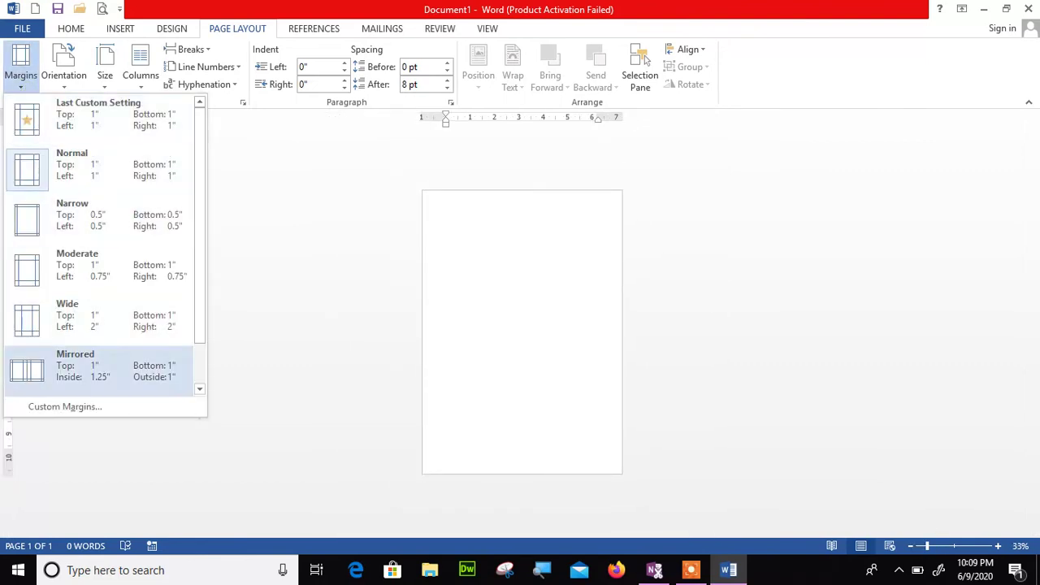
{"action": "left_click", "coordinate": [65, 406]}
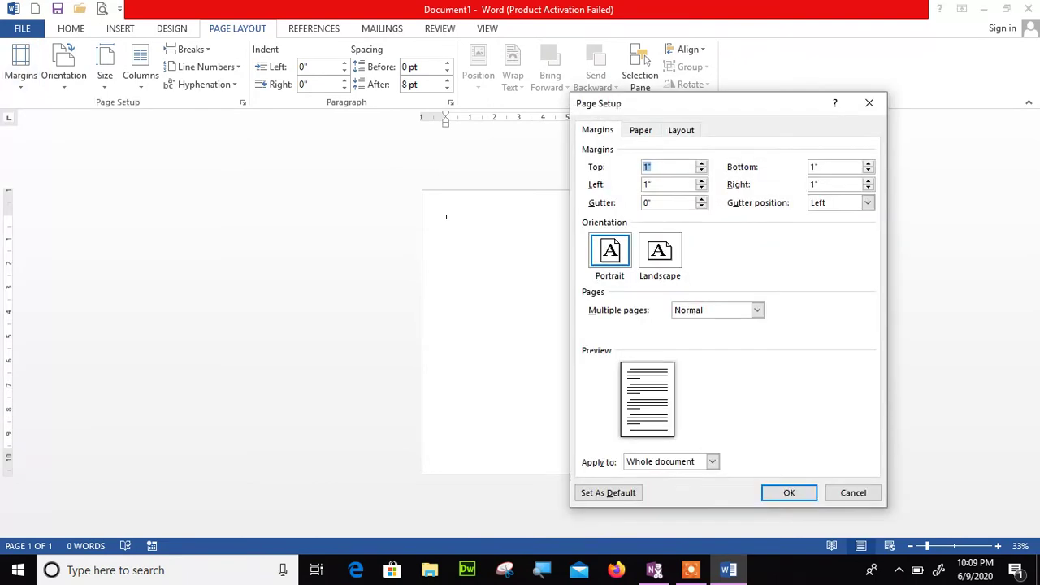
{"action": "left_click", "coordinate": [868, 102]}
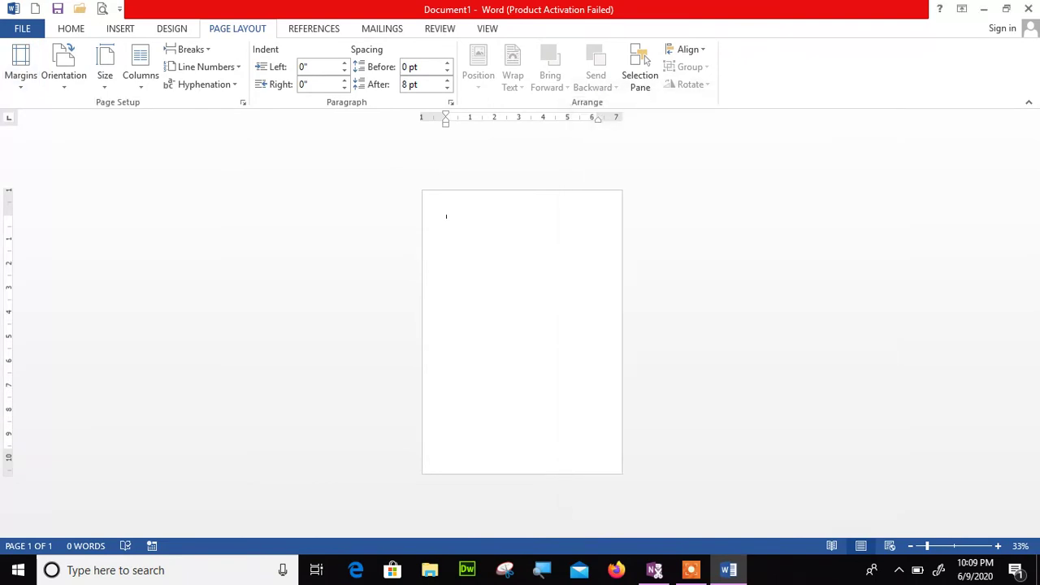
Fill the blank page with five paragraphs of Word's built-in sample text.
{"action": "type", "text": "a"}
{"action": "key", "text": "Return"}
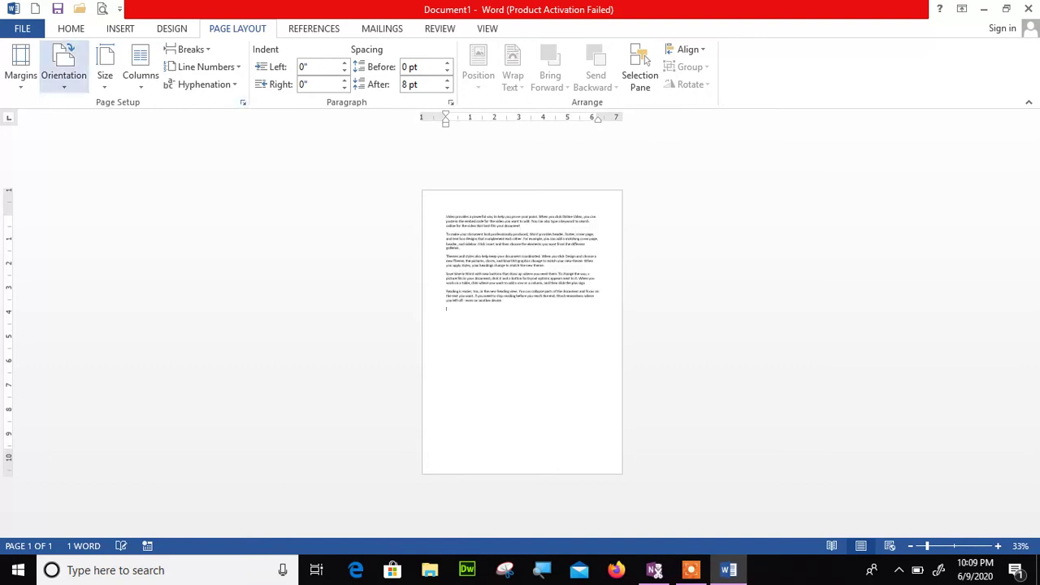
Open the custom margin settings and set the gutter position to Top.
{"action": "left_click", "coordinate": [34, 88]}
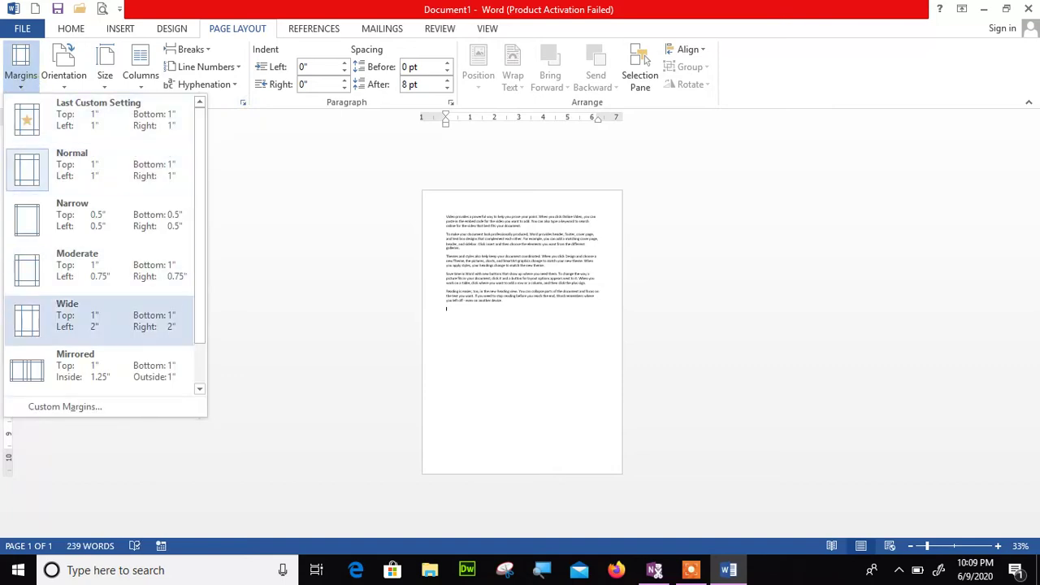
{"action": "left_click", "coordinate": [65, 406]}
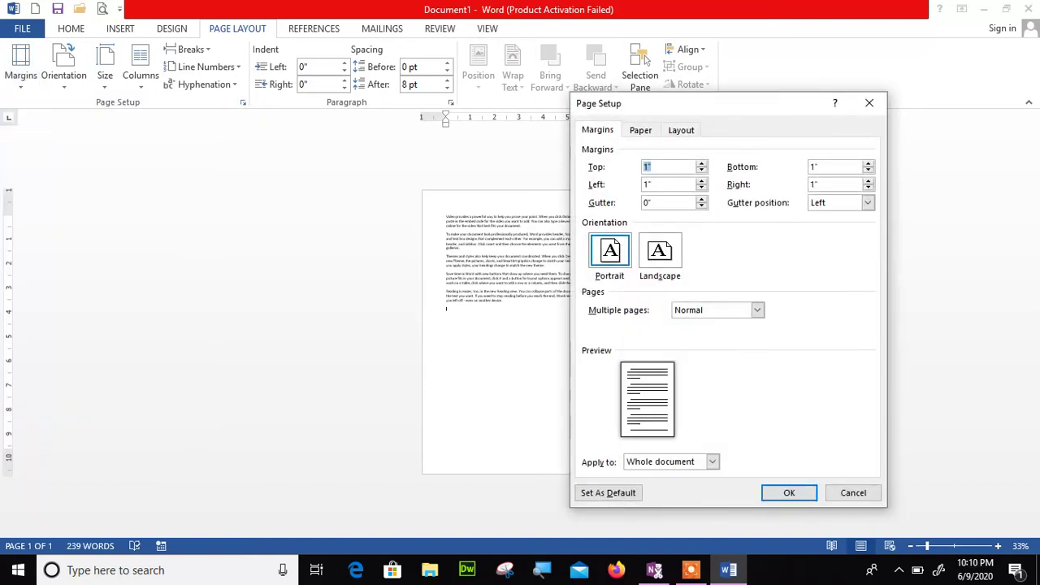
{"action": "left_click_drag", "start_coordinate": [804, 106], "coordinate": [864, 78]}
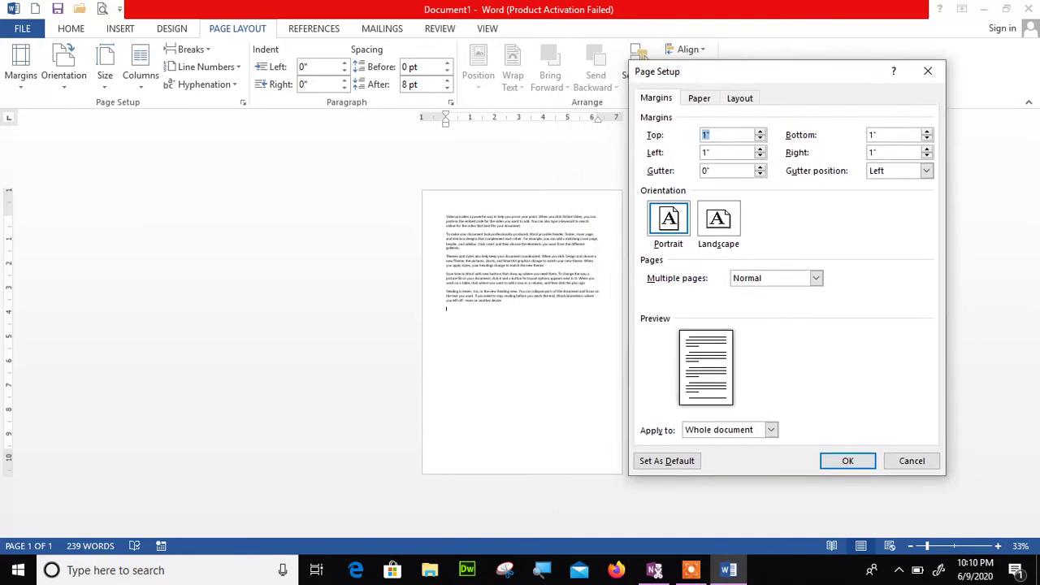
{"action": "left_click", "coordinate": [927, 174]}
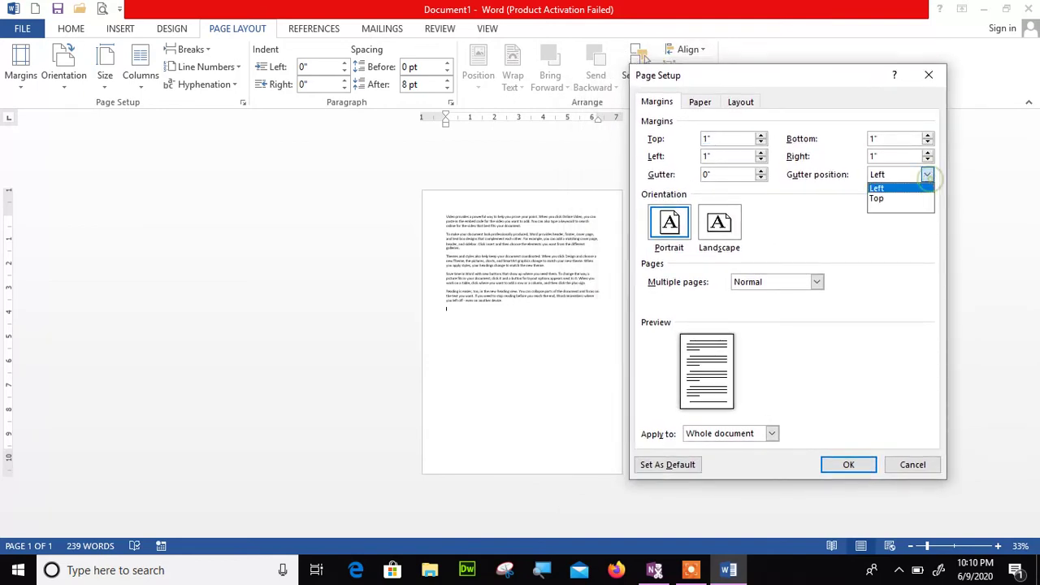
{"action": "left_click", "coordinate": [924, 199]}
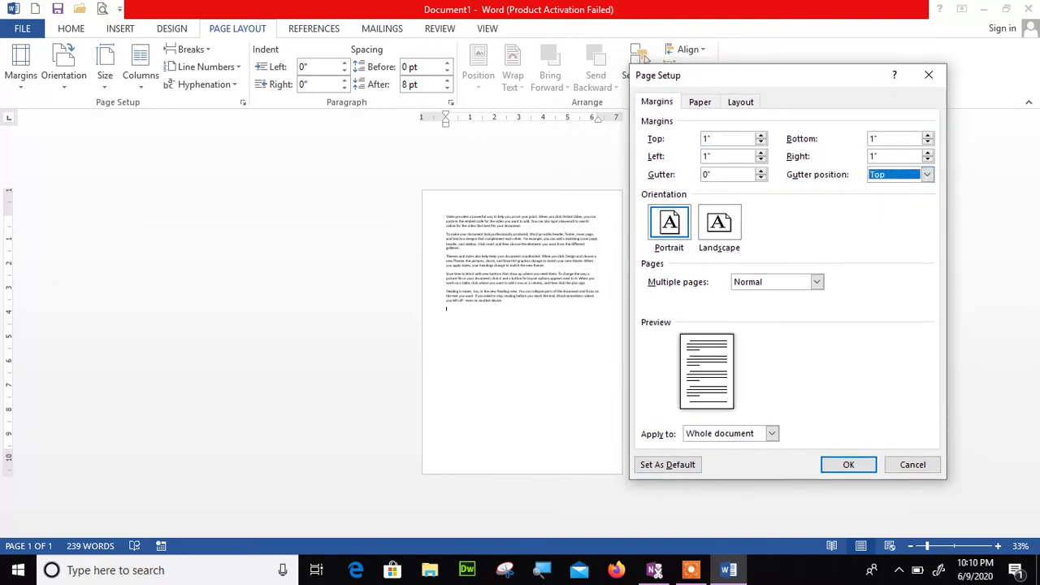
Set the gutter to 2" and apply it to the whole document.
{"action": "left_click", "coordinate": [760, 169]}
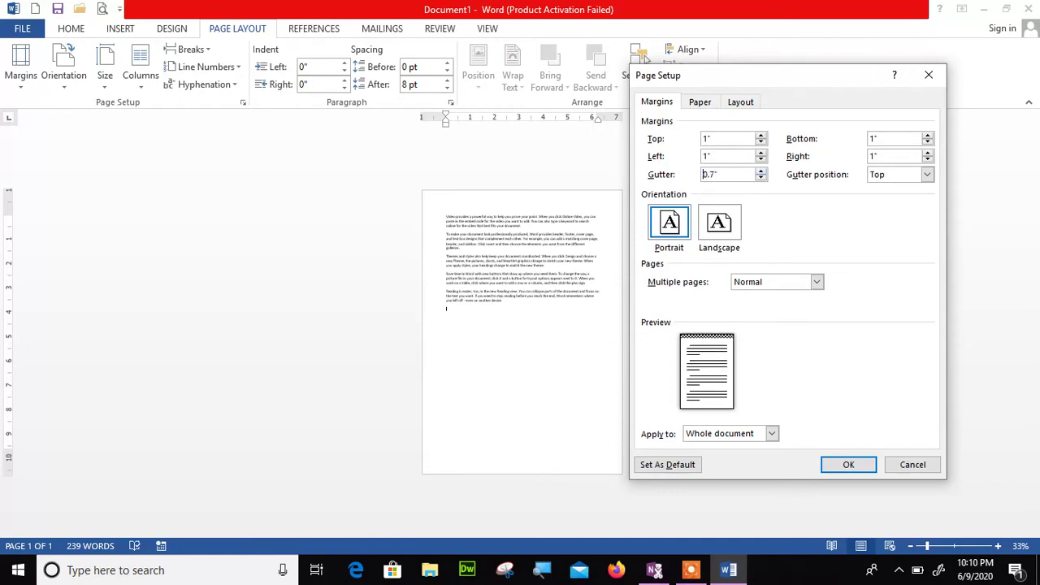
{"action": "left_click", "coordinate": [760, 170]}
{"action": "left_click", "coordinate": [761, 170]}
{"action": "left_click", "coordinate": [761, 169]}
{"action": "left_click", "coordinate": [760, 170]}
{"action": "left_click", "coordinate": [760, 170]}
{"action": "left_click", "coordinate": [760, 169]}
{"action": "left_click", "coordinate": [848, 464]}
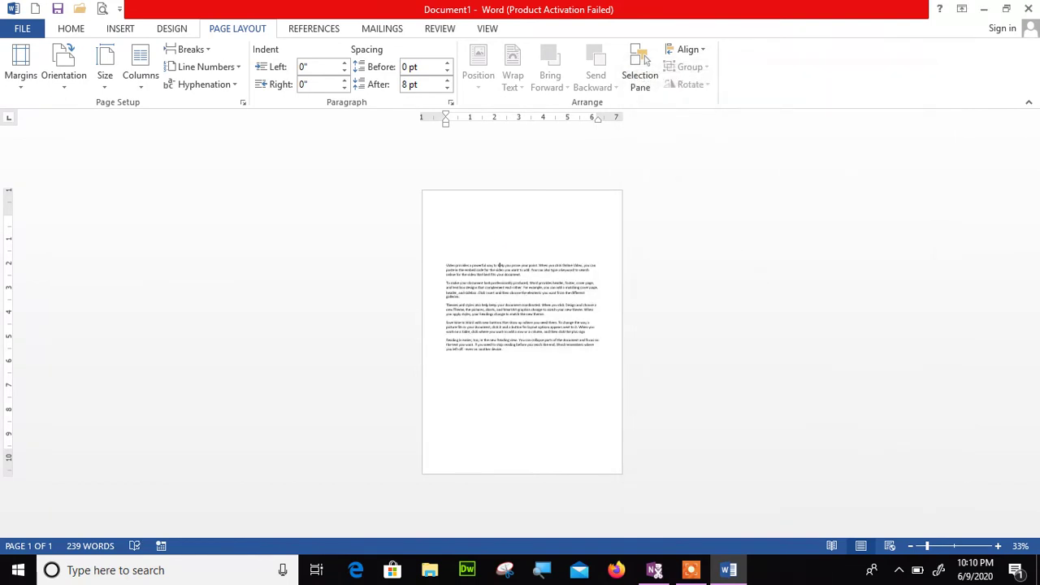
{"action": "left_click", "coordinate": [449, 266]}
{"action": "double_click", "coordinate": [442, 221]}
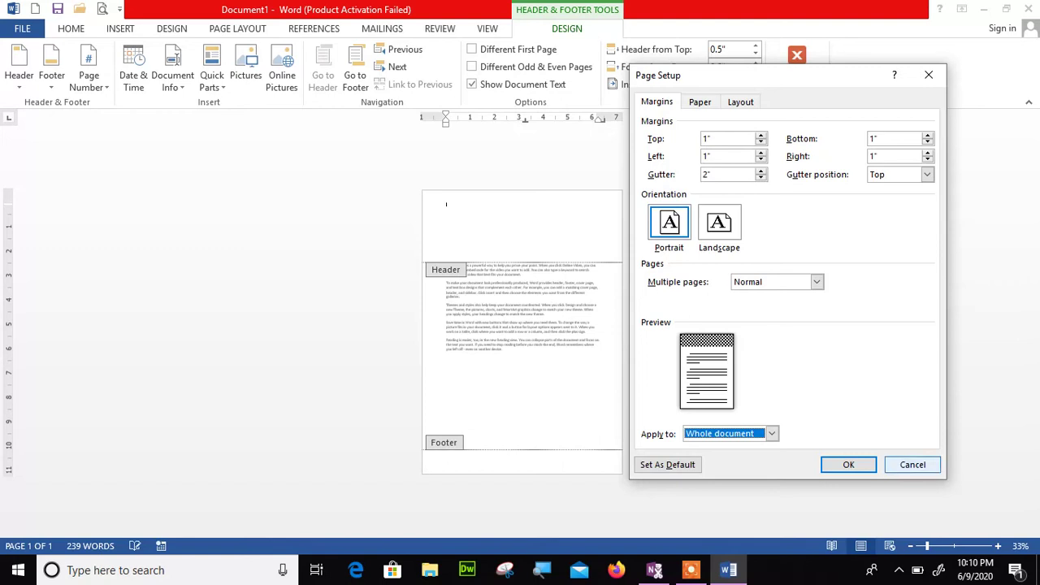
{"action": "key", "text": "Escape"}
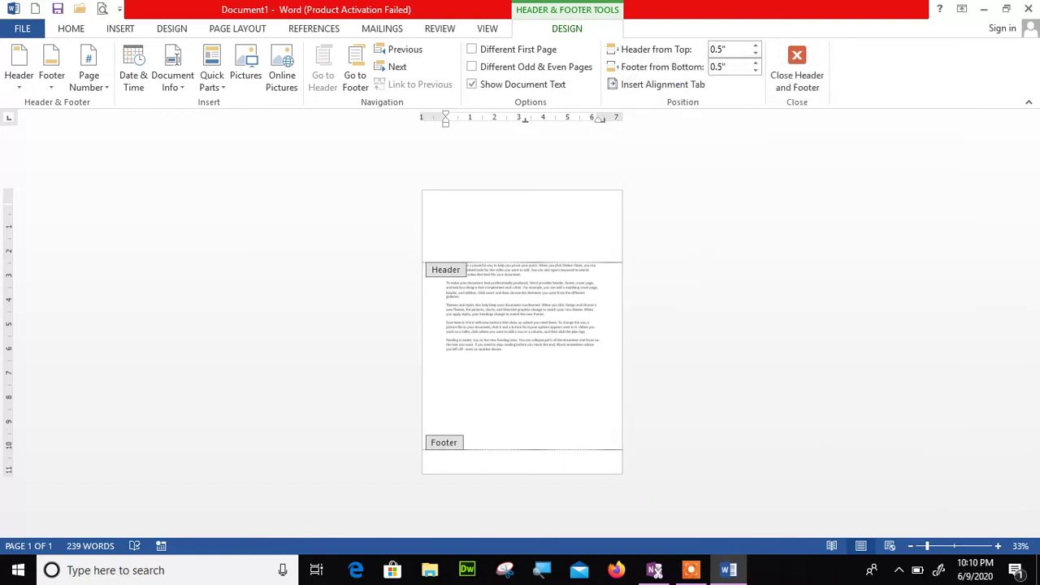
{"action": "double_click", "coordinate": [513, 314]}
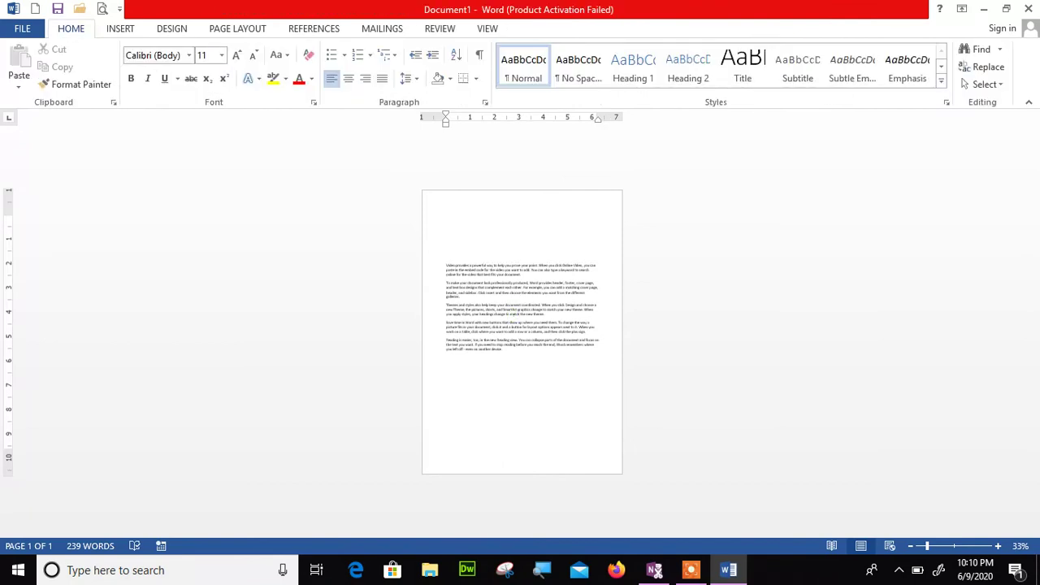
{"action": "left_click", "coordinate": [446, 305]}
Change the gutter position to Left in the custom margin settings and apply it to the whole document.
{"action": "left_click", "coordinate": [237, 28]}
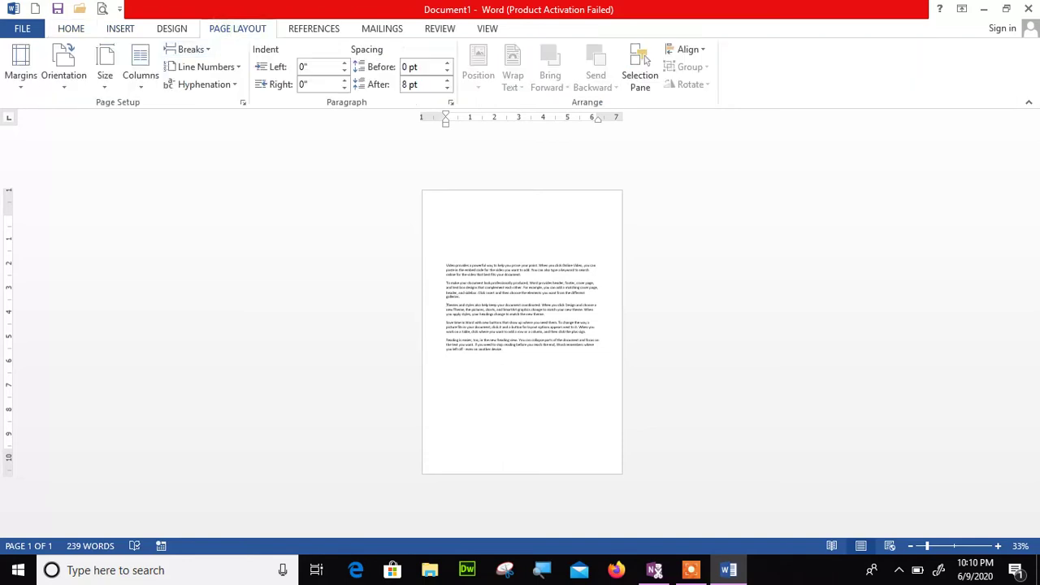
{"action": "left_click", "coordinate": [20, 65]}
{"action": "left_click", "coordinate": [66, 407]}
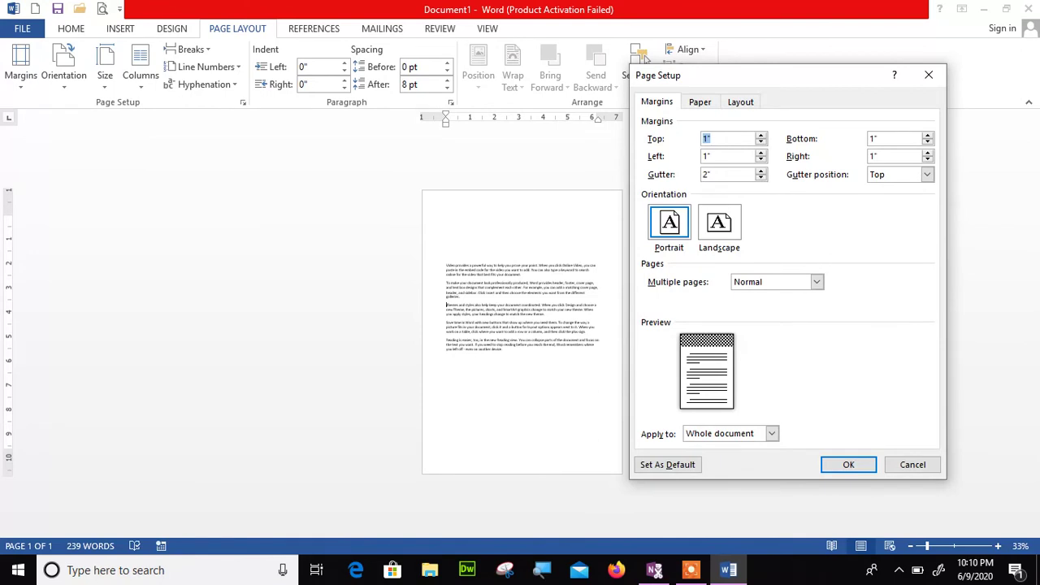
{"action": "left_click", "coordinate": [927, 174]}
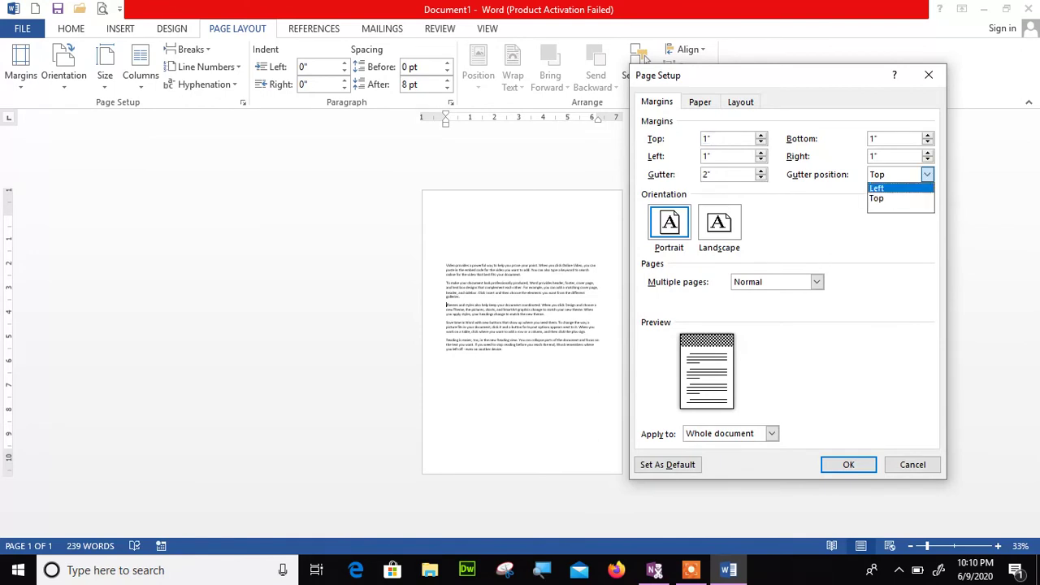
{"action": "left_click", "coordinate": [923, 190]}
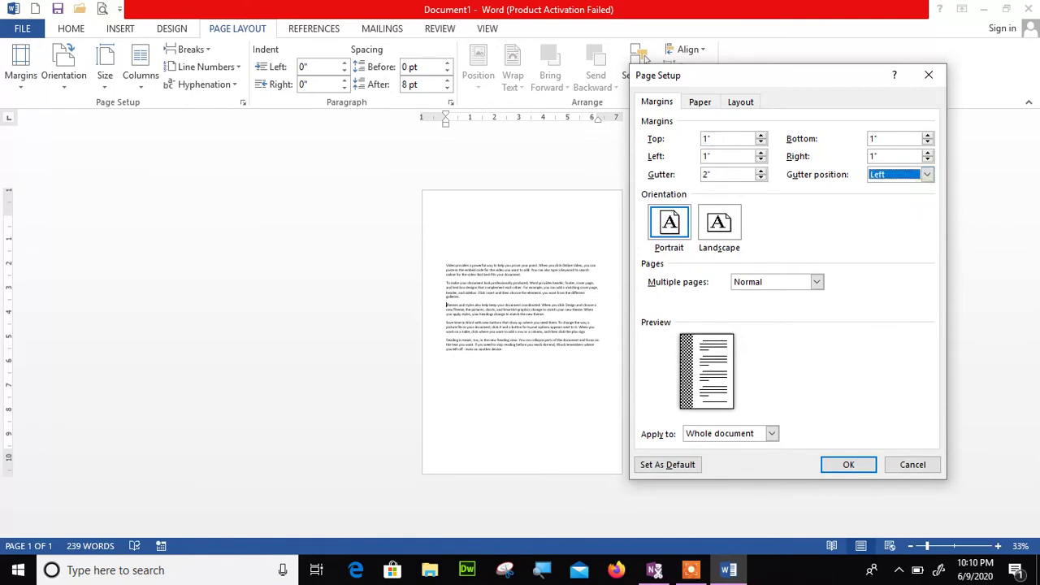
{"action": "key", "text": "Return"}
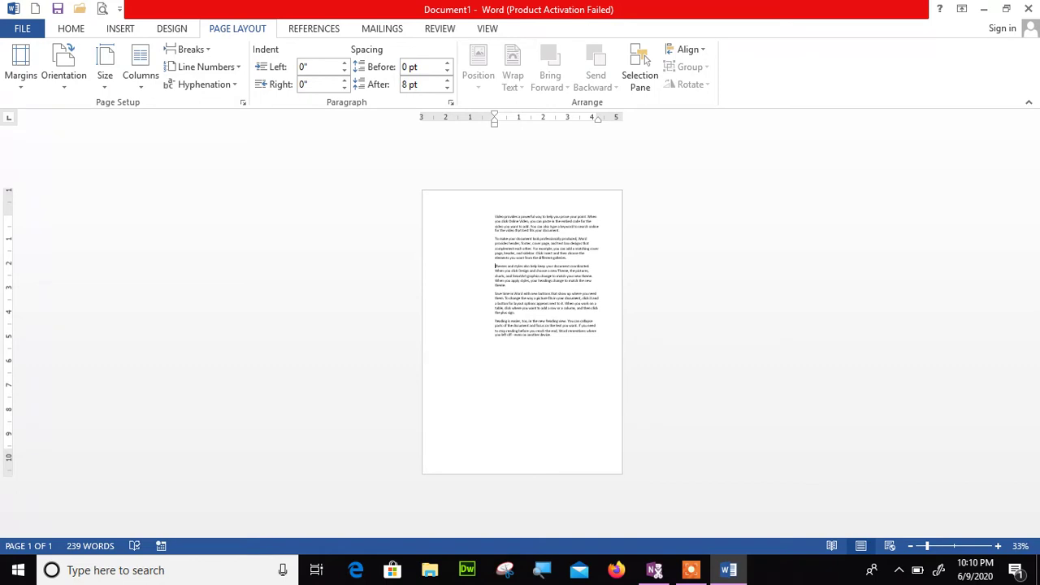
Reduce the gutter to 1.3" in the custom margin settings and apply it to the whole document.
{"action": "left_click", "coordinate": [63, 69]}
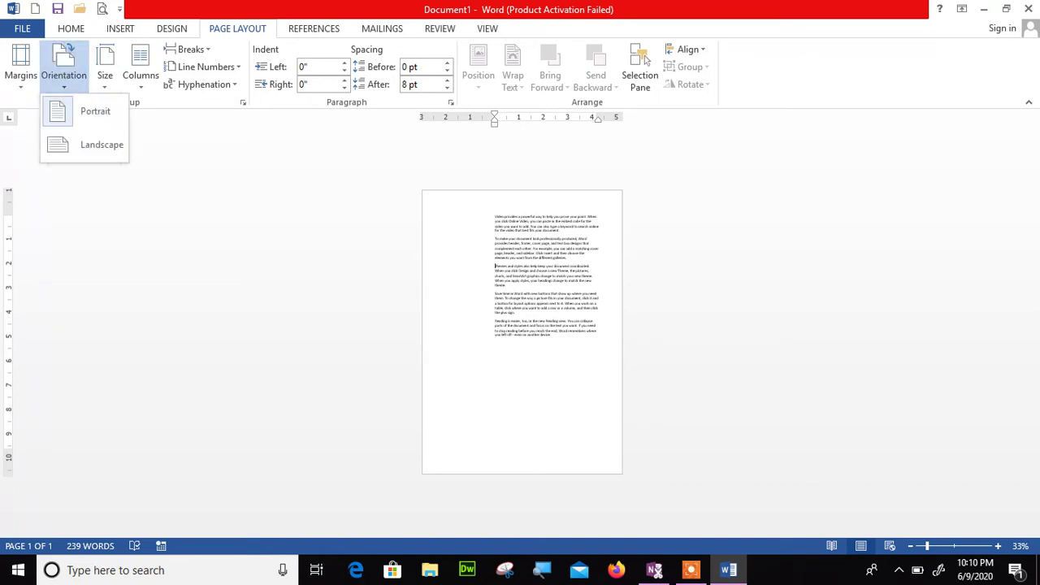
{"action": "left_click", "coordinate": [20, 65]}
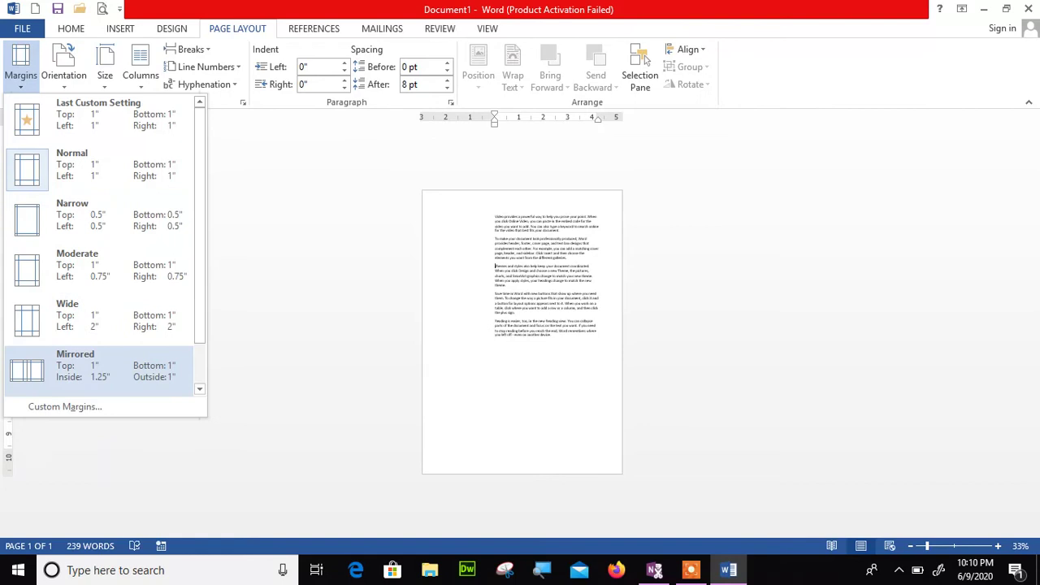
{"action": "left_click", "coordinate": [104, 404]}
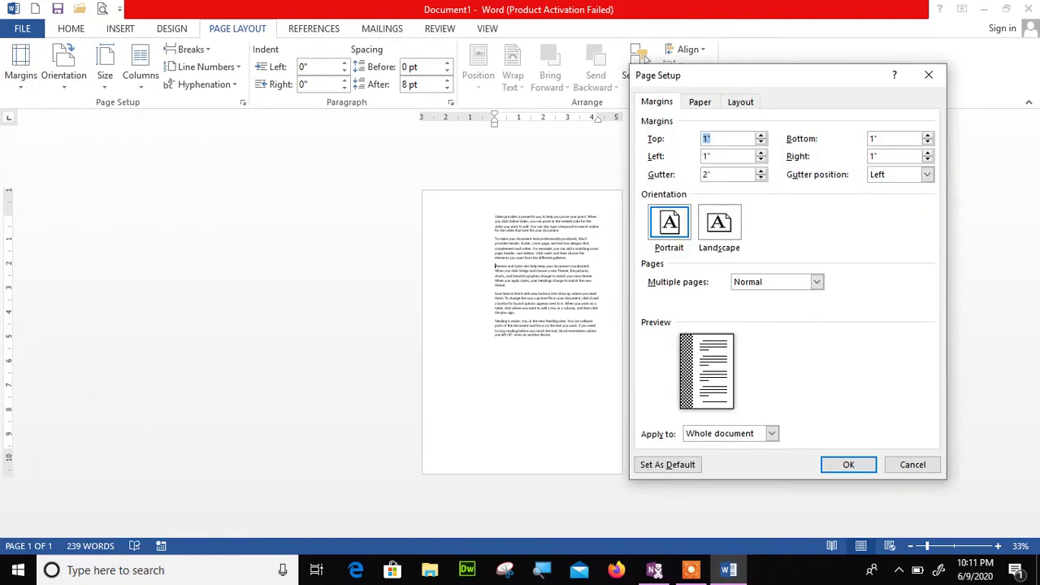
{"action": "left_click", "coordinate": [761, 178]}
{"action": "left_click", "coordinate": [761, 178]}
{"action": "left_click", "coordinate": [761, 178]}
{"action": "left_click", "coordinate": [761, 177]}
{"action": "left_click", "coordinate": [761, 177]}
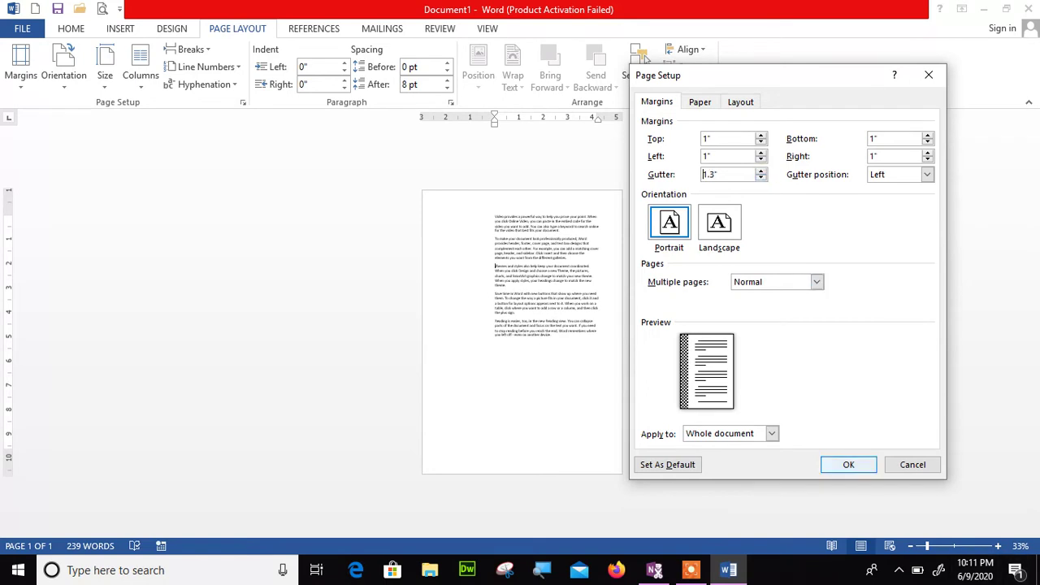
{"action": "left_click", "coordinate": [848, 463]}
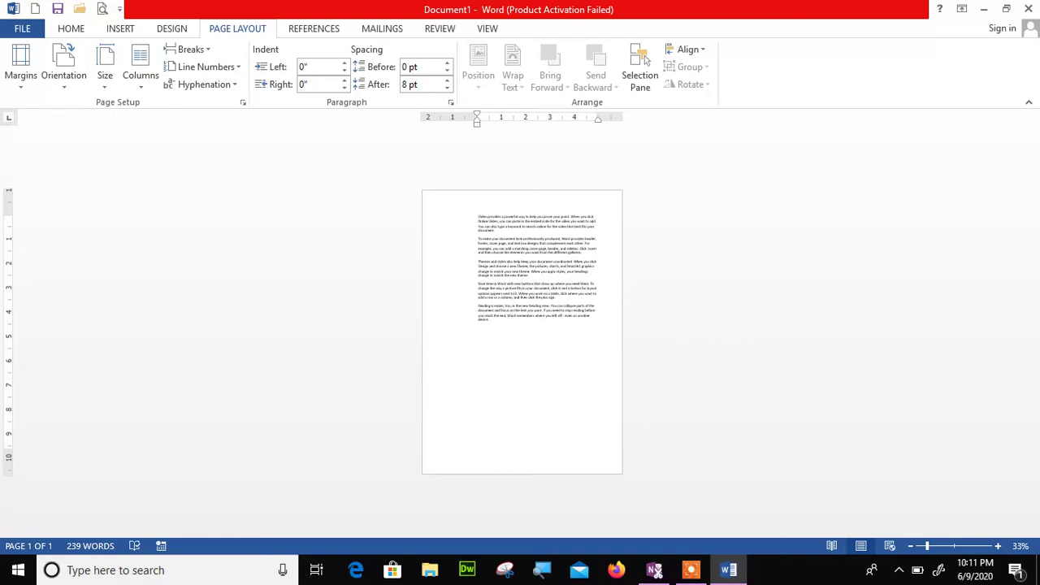
Try a 0" gutter in the custom margin settings and review the Multiple pages and Apply to options without applying anything.
{"action": "left_click", "coordinate": [20, 69]}
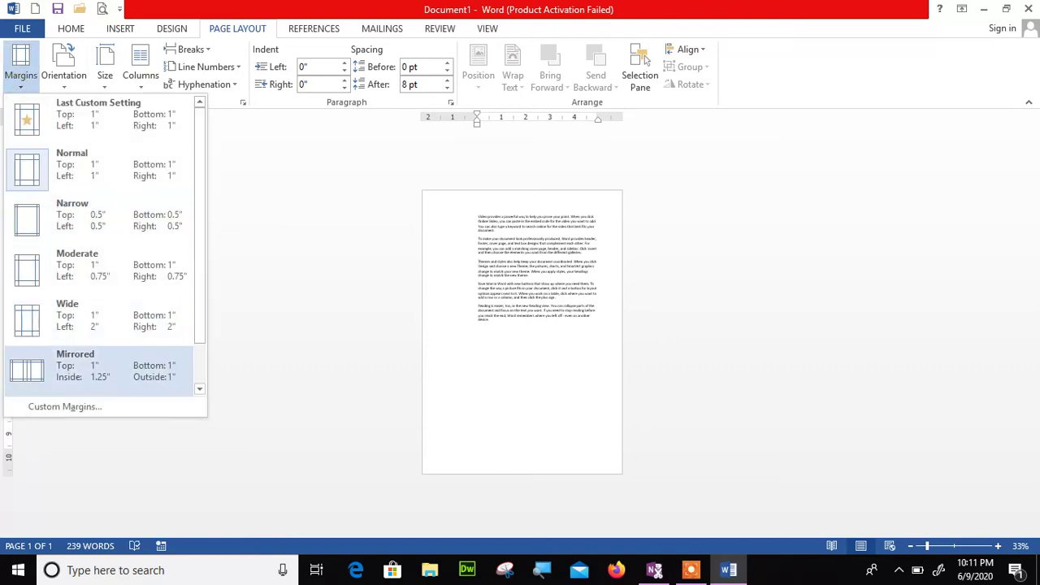
{"action": "left_click", "coordinate": [65, 406]}
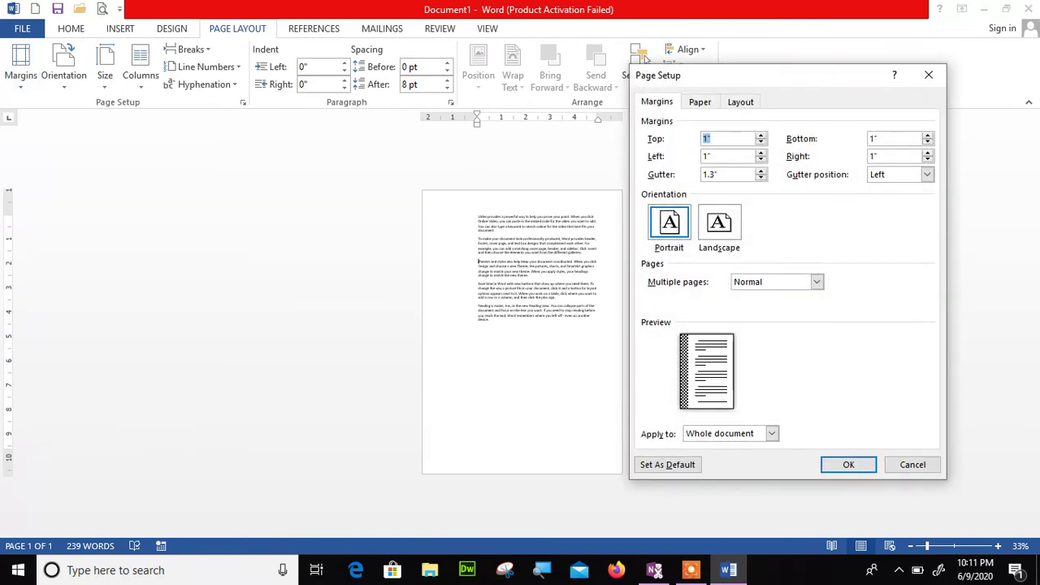
{"action": "double_click", "coordinate": [709, 174]}
{"action": "type", "text": "0"}
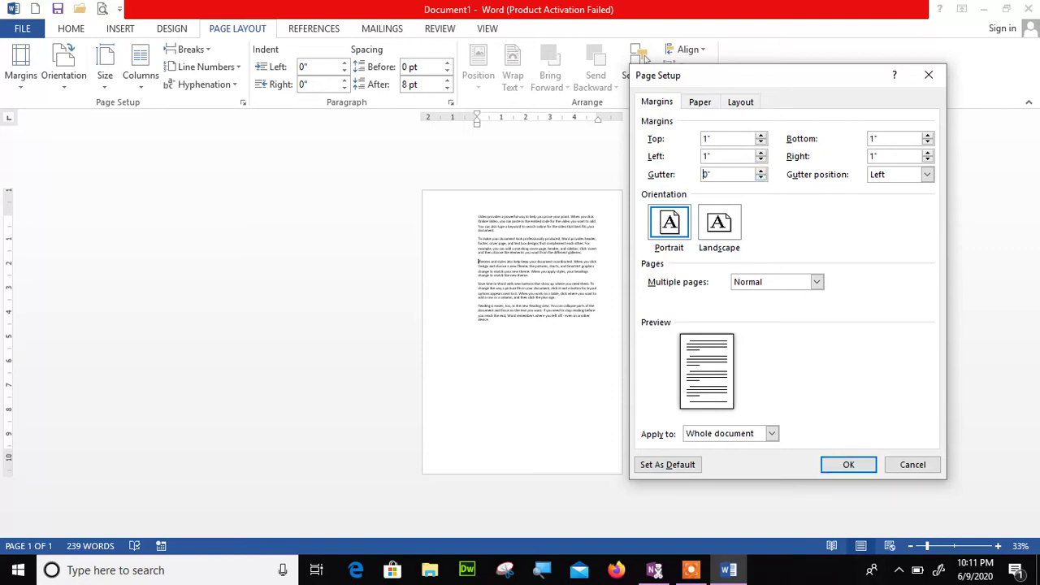
{"action": "left_click", "coordinate": [816, 281]}
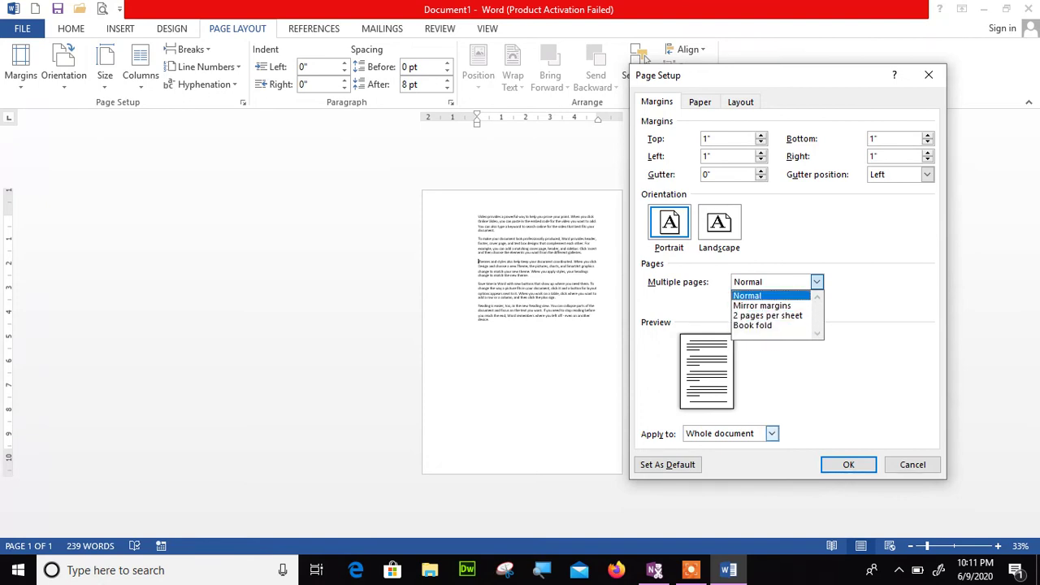
{"action": "left_click", "coordinate": [771, 433]}
{"action": "left_click", "coordinate": [771, 433]}
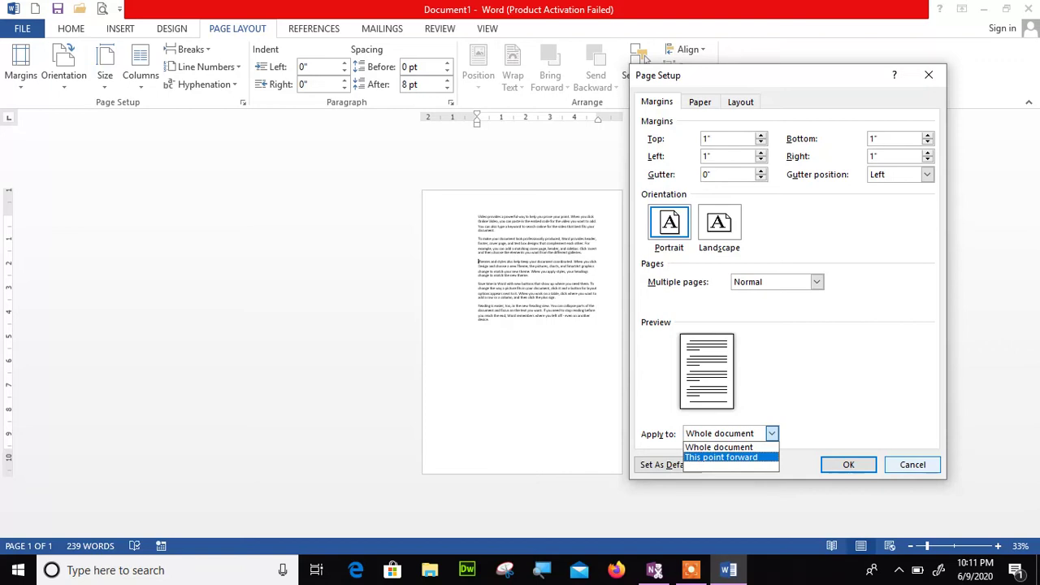
{"action": "key", "text": "Escape"}
{"action": "key", "text": "Escape"}
{"action": "key", "text": "alt+p"}
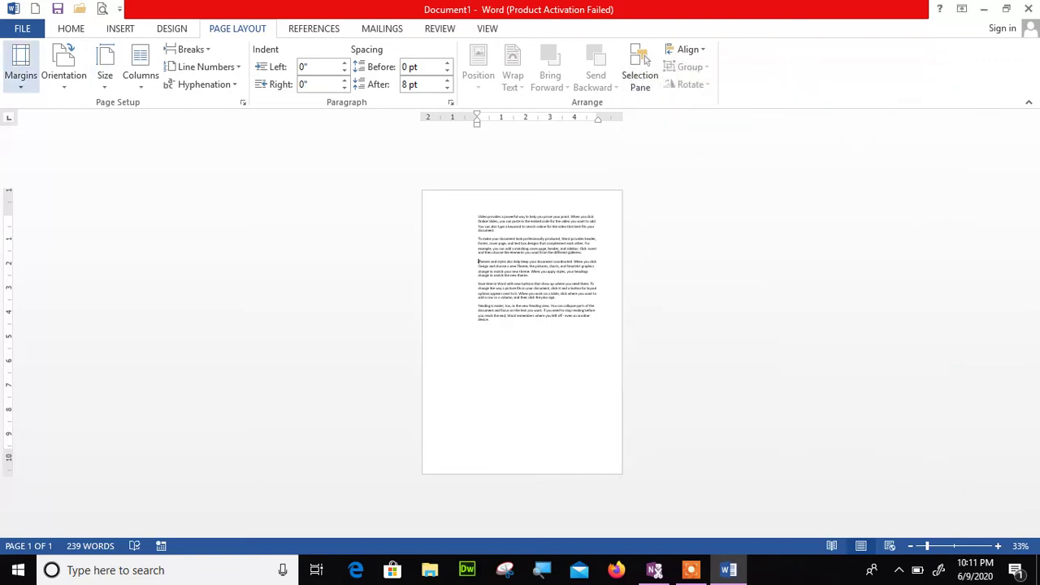
{"action": "key", "text": "m"}
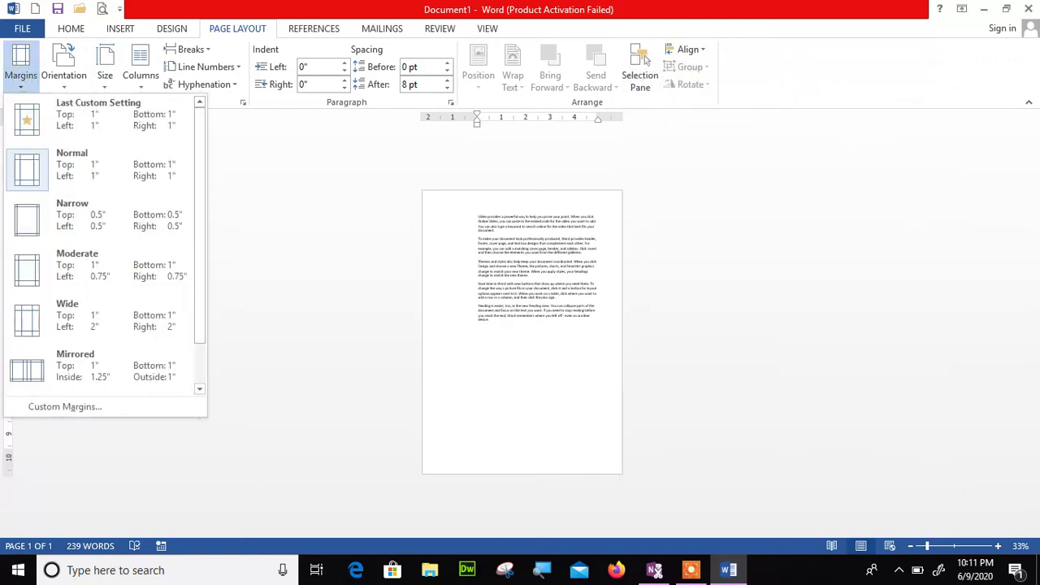
{"action": "left_click", "coordinate": [140, 69]}
{"action": "left_click", "coordinate": [105, 69]}
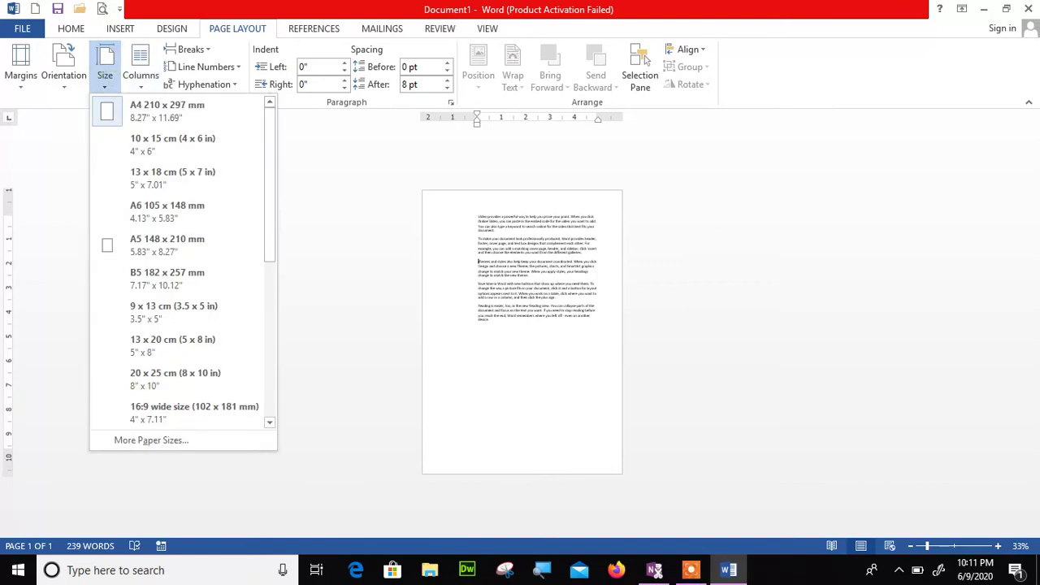
Set the gutter to 0" in the custom margin settings and apply it to the whole document.
{"action": "left_click", "coordinate": [20, 65]}
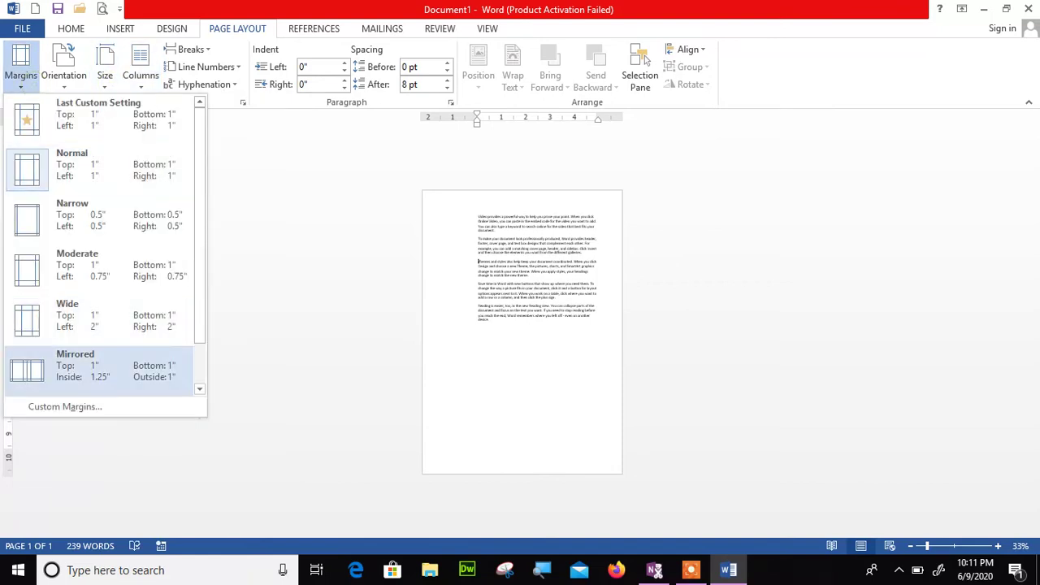
{"action": "left_click", "coordinate": [65, 406]}
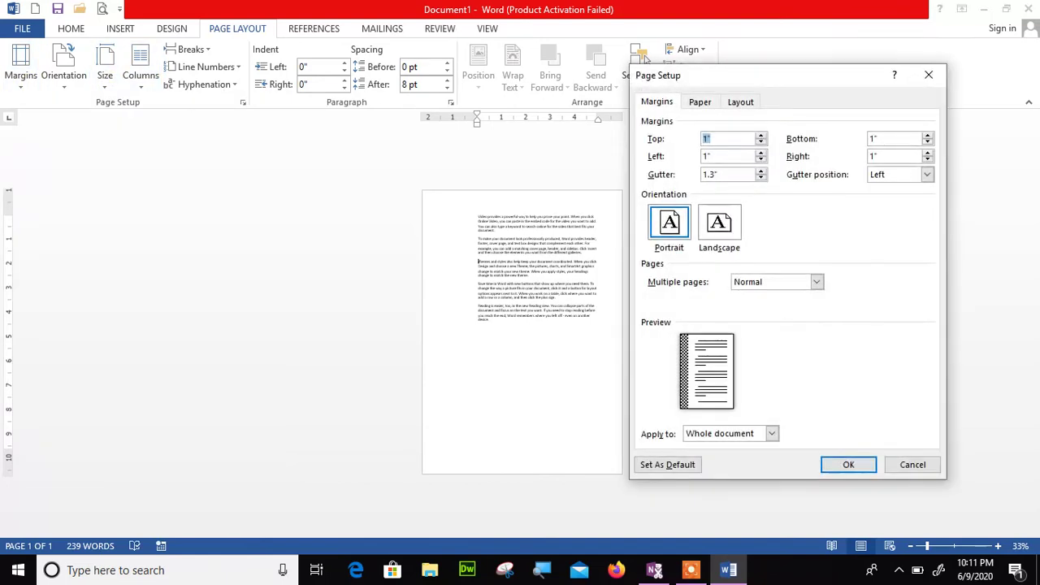
{"action": "double_click", "coordinate": [703, 173]}
{"action": "type", "text": "0"}
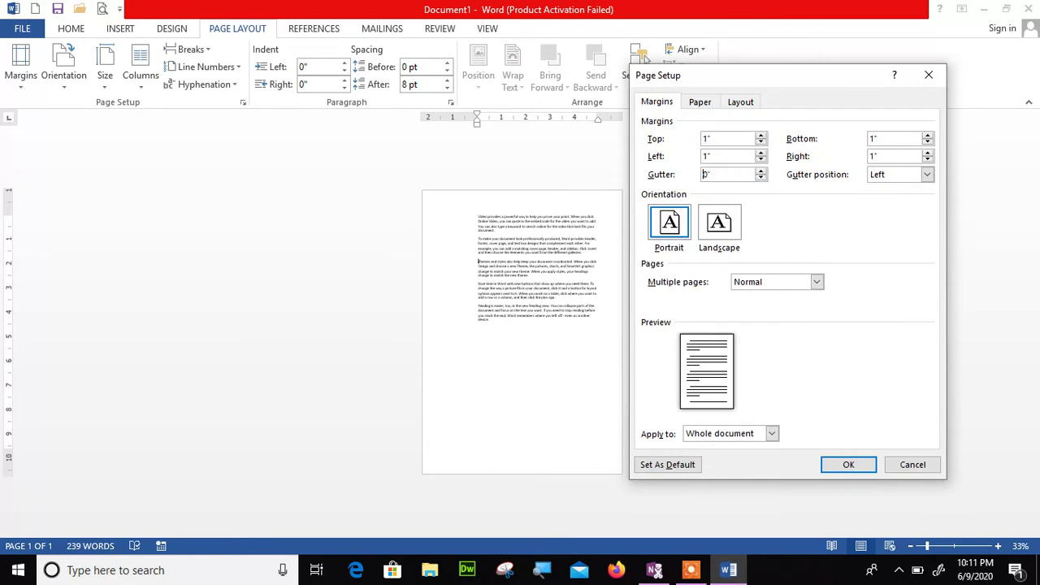
{"action": "left_click", "coordinate": [843, 465]}
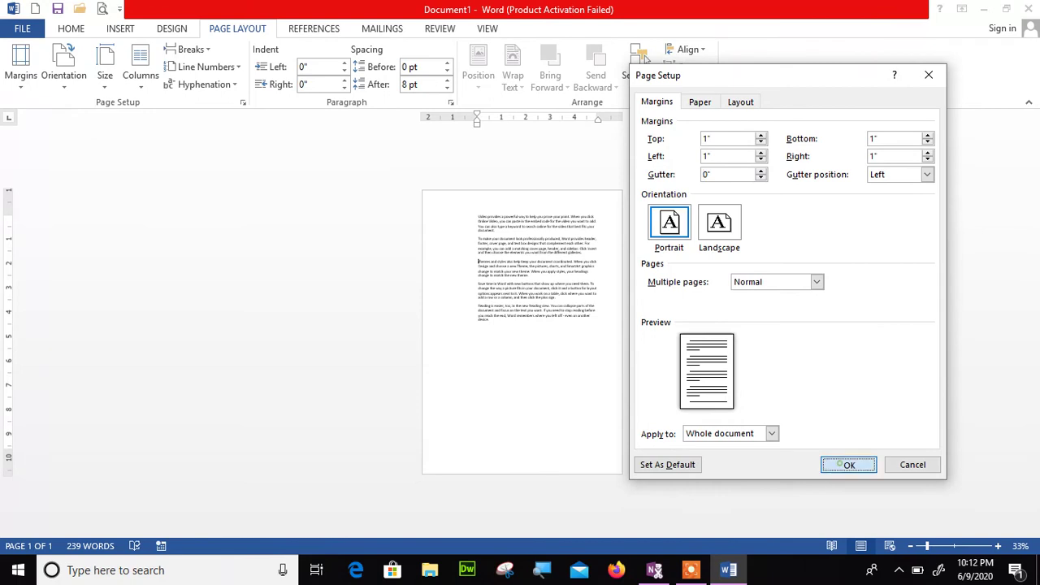
Change the page orientation to Landscape and return it to Portrait.
{"action": "left_click", "coordinate": [63, 65]}
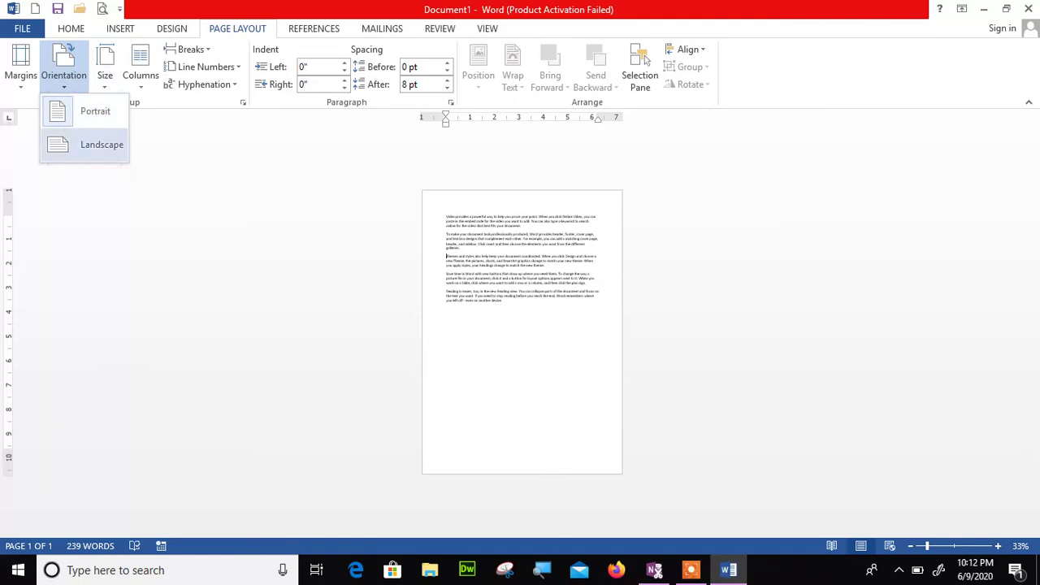
{"action": "left_click", "coordinate": [90, 144]}
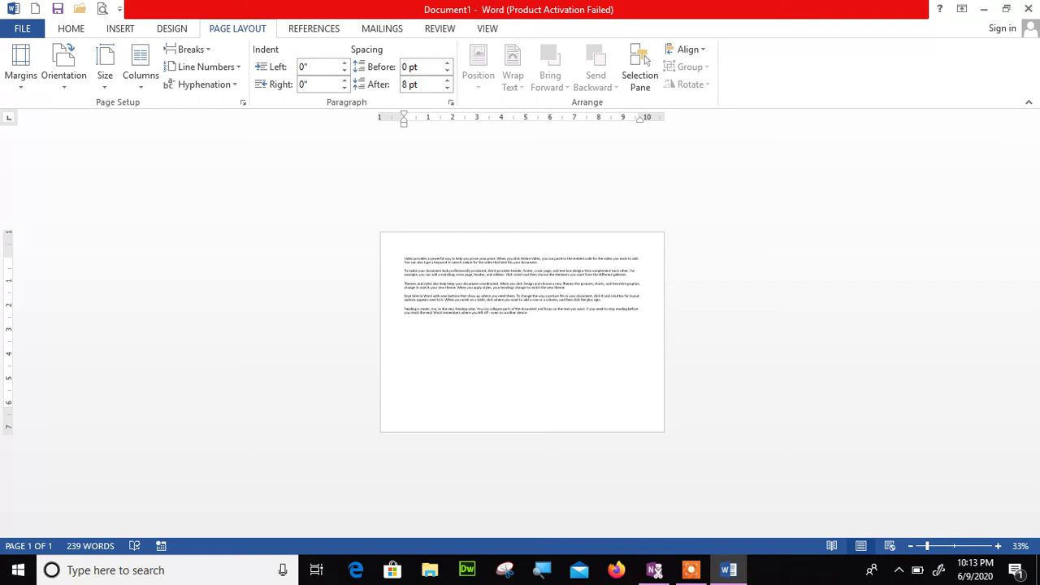
{"action": "left_click", "coordinate": [63, 69]}
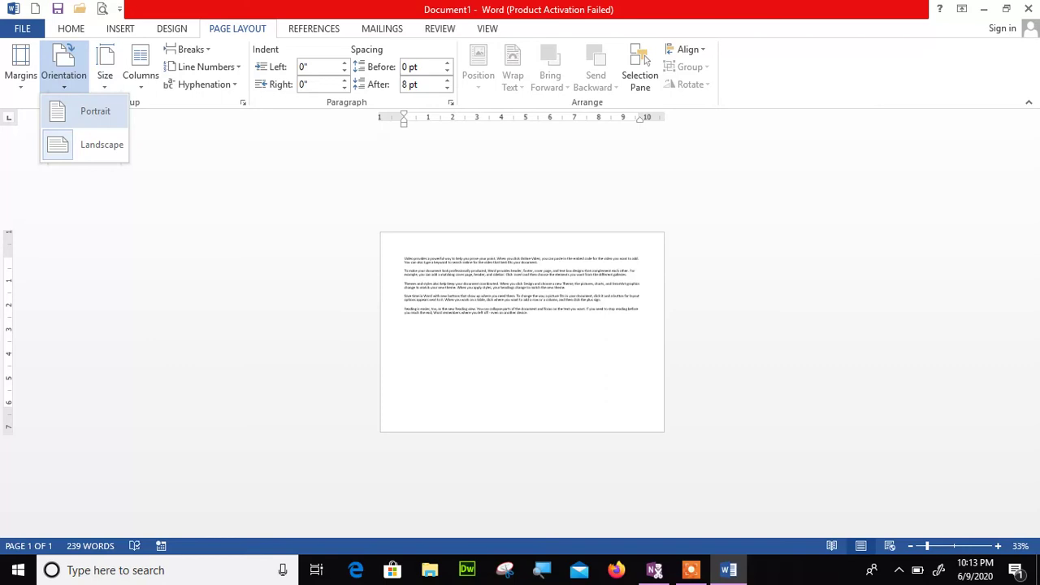
{"action": "left_click", "coordinate": [95, 112]}
Review the available paper sizes and the Paper and Layout settings in Page Setup without changing anything.
{"action": "left_click", "coordinate": [105, 74]}
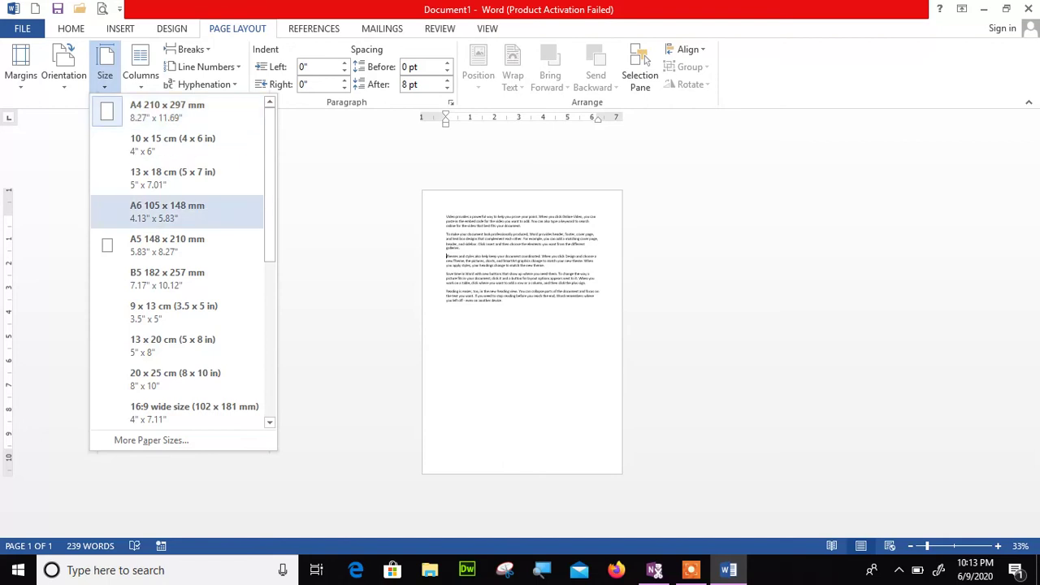
{"action": "scroll", "coordinate": [269, 221], "scroll_direction": "down", "scroll_amount": 2}
{"action": "scroll", "coordinate": [183, 260], "scroll_direction": "down", "scroll_amount": 2}
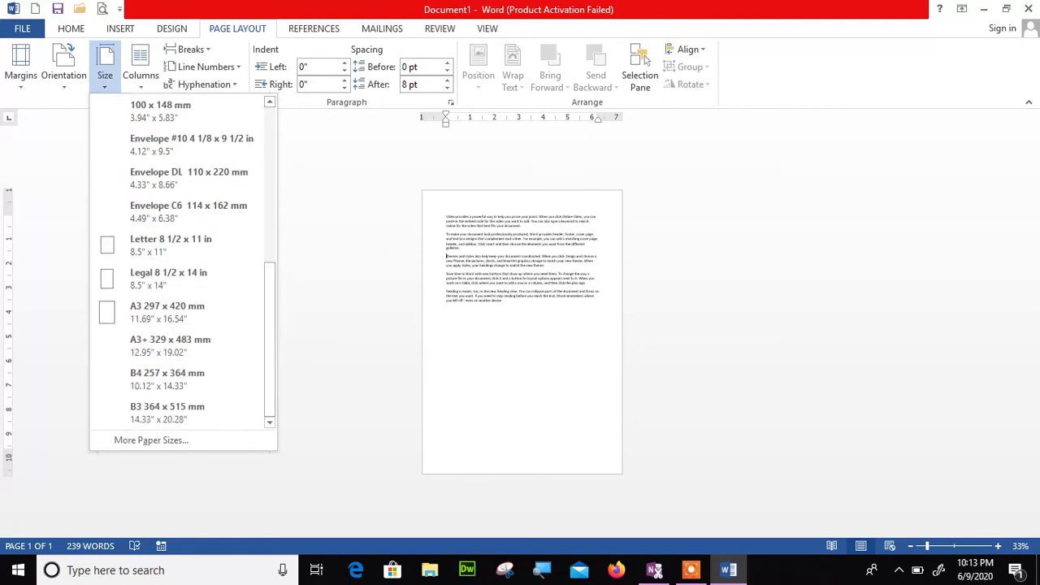
{"action": "left_click", "coordinate": [244, 438]}
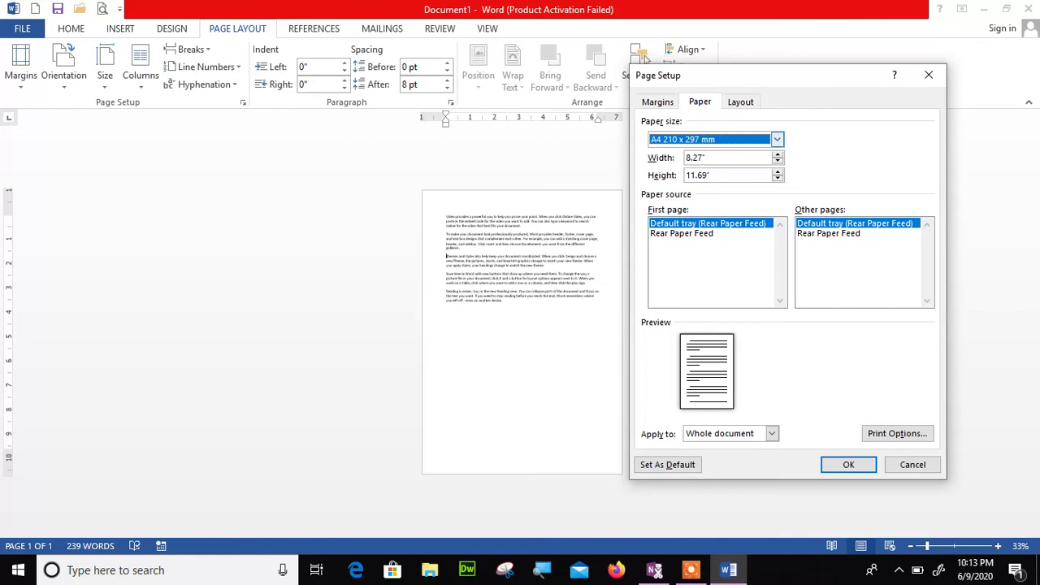
{"action": "left_click", "coordinate": [776, 139]}
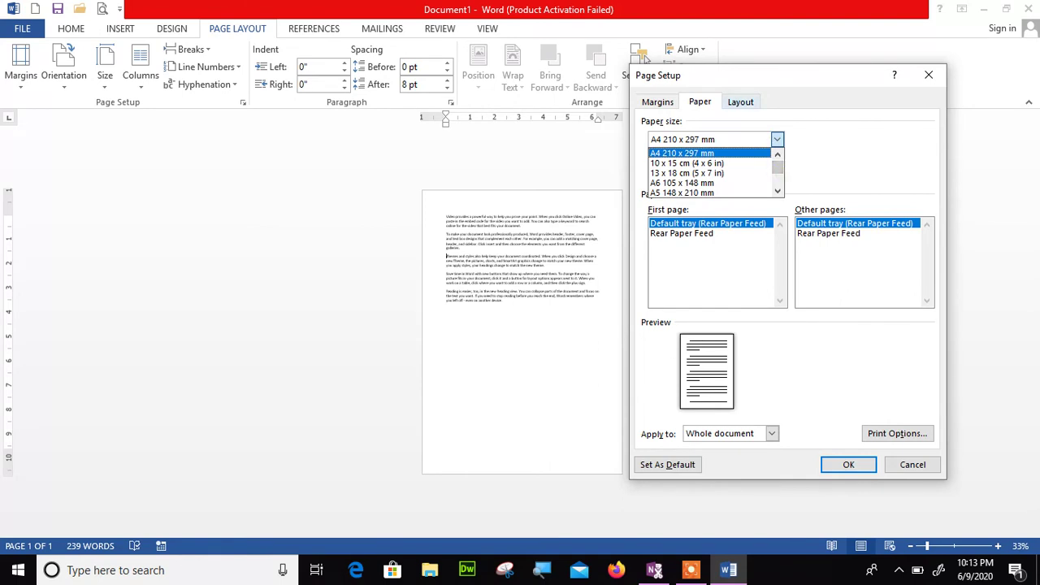
{"action": "left_click", "coordinate": [735, 102]}
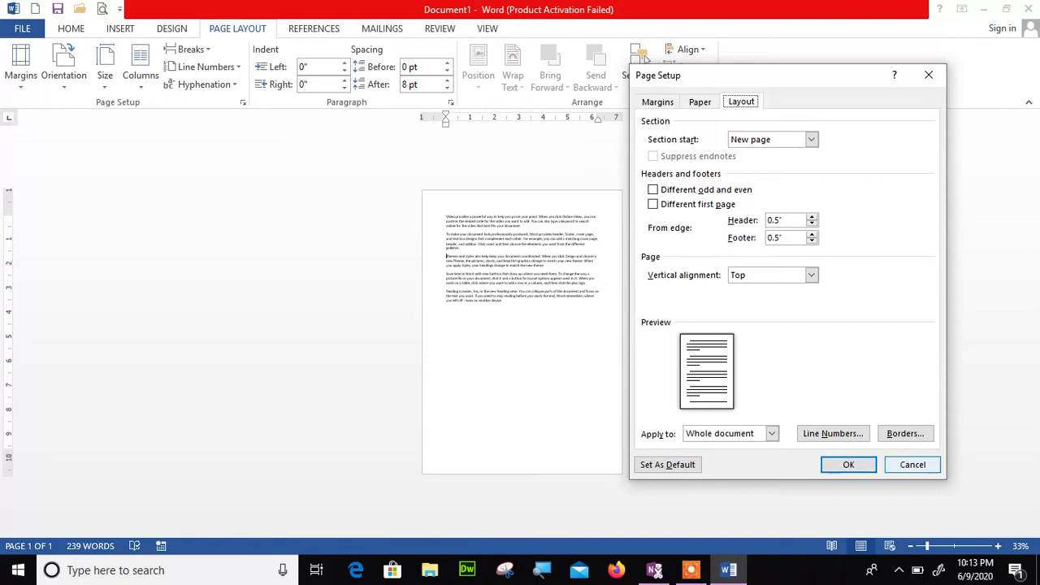
{"action": "left_click", "coordinate": [910, 465]}
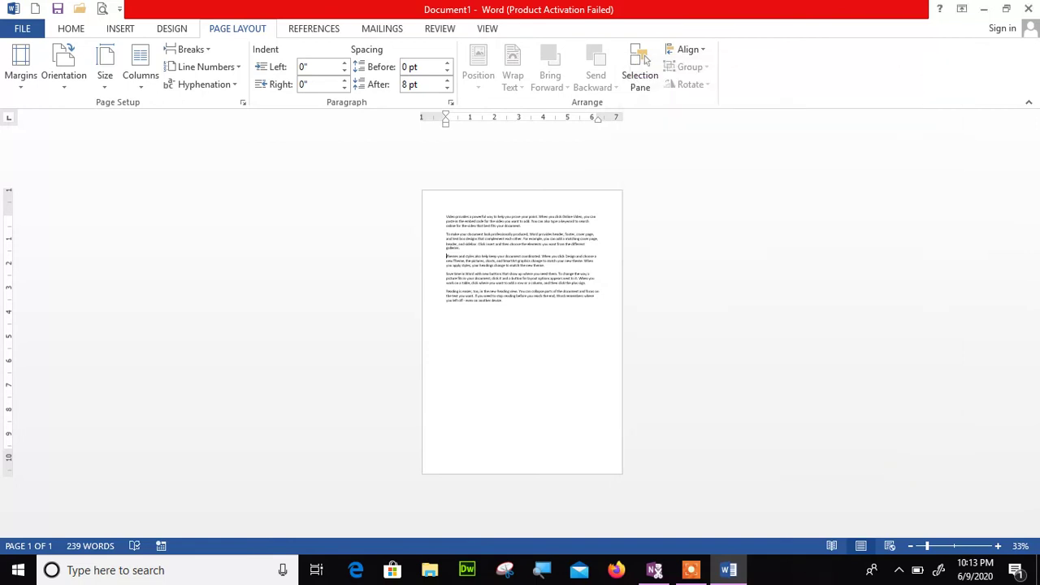
Try the two-column layout on the sample text and return it to one column.
{"action": "left_click", "coordinate": [140, 67]}
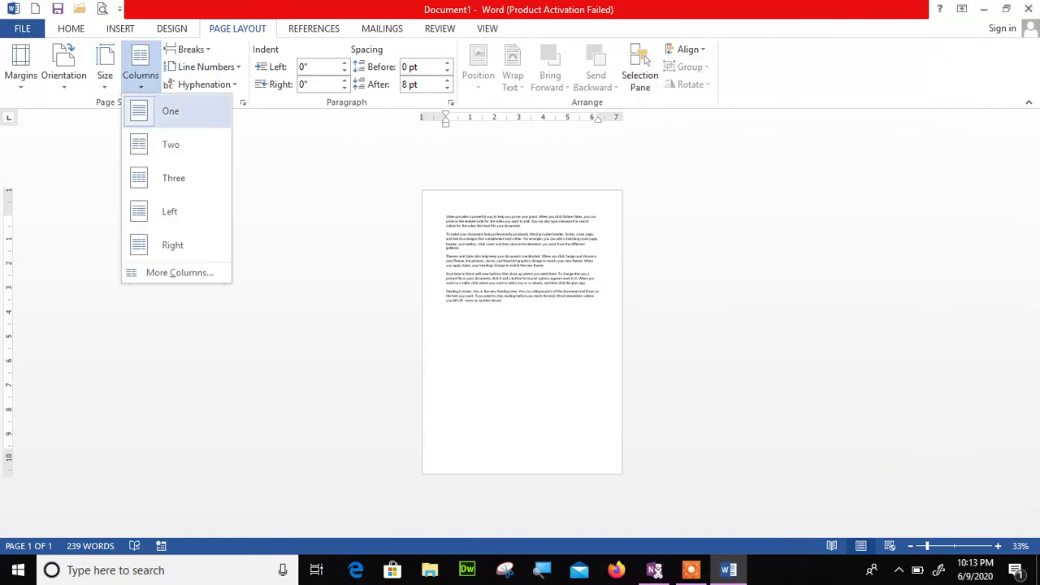
{"action": "left_click", "coordinate": [171, 144]}
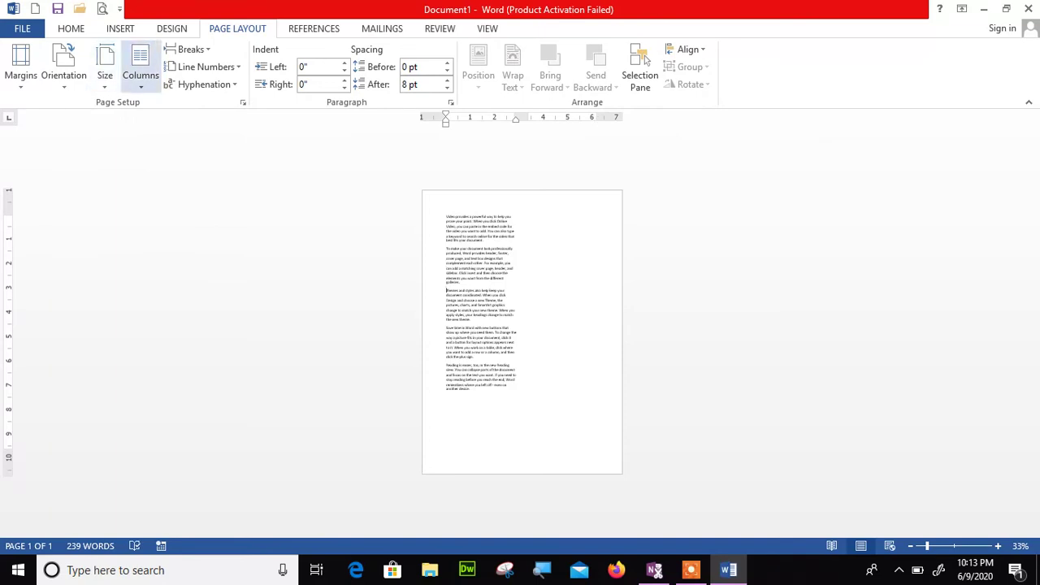
{"action": "left_click", "coordinate": [140, 66]}
{"action": "left_click", "coordinate": [157, 101]}
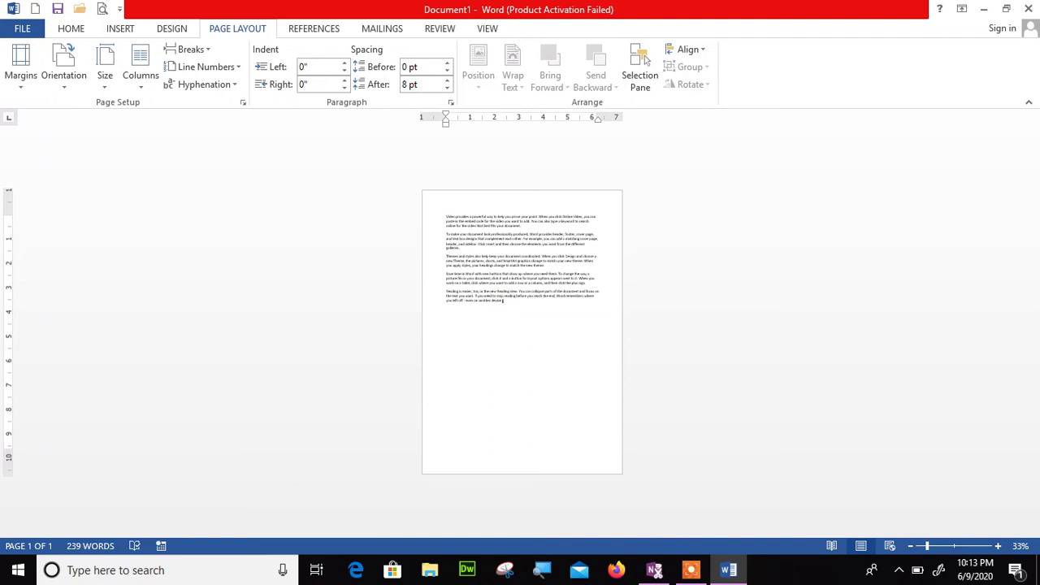
Copy the sample text and paste it four times at the end to fill more pages.
{"action": "key", "text": "ctrl+a"}
{"action": "key", "text": "Down"}
{"action": "key", "text": "shift+Up"}
{"action": "key", "text": "ctrl+c"}
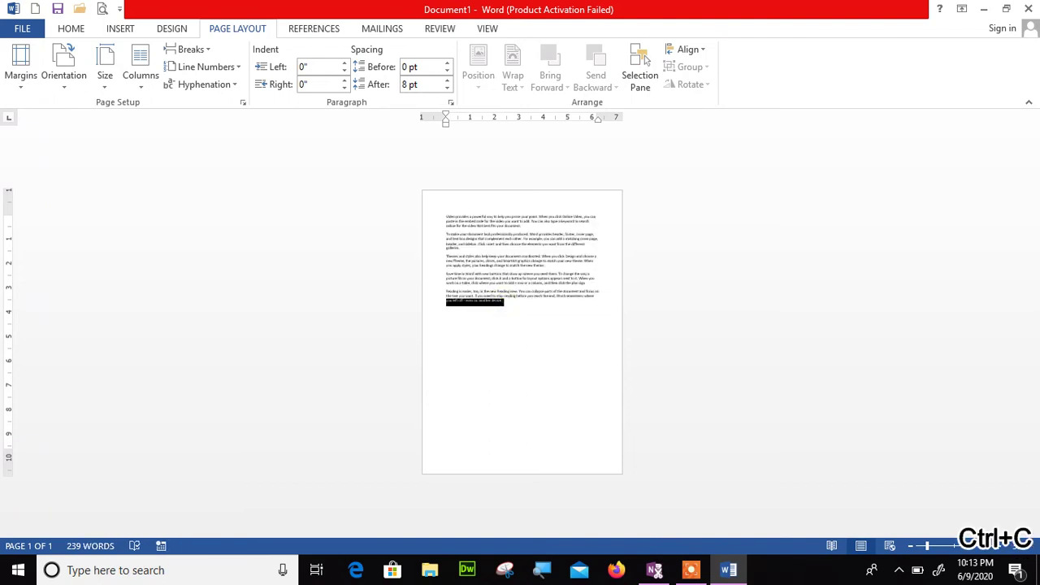
{"action": "key", "text": "ctrl+a"}
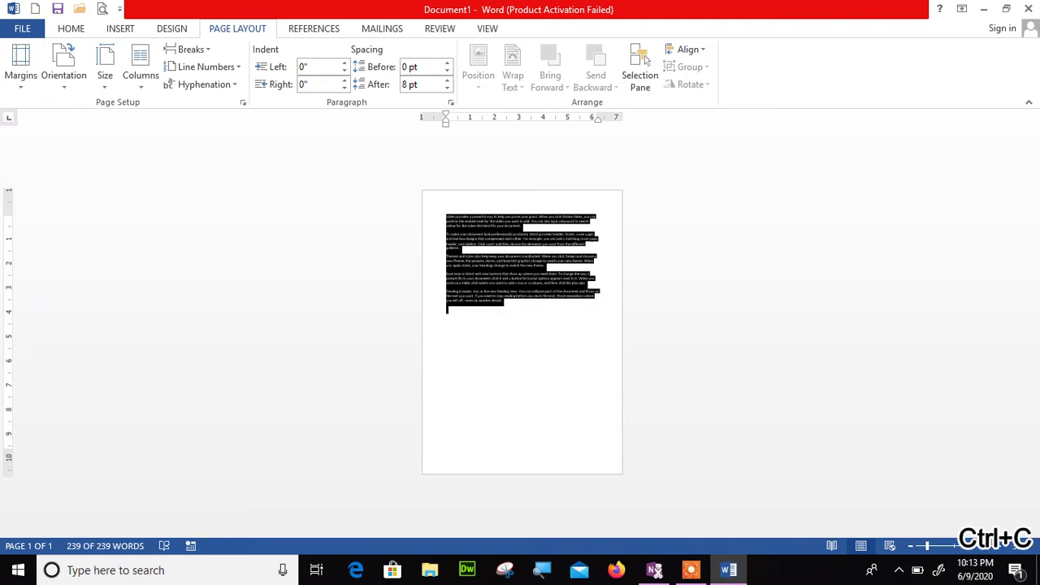
{"action": "left_click", "coordinate": [463, 314]}
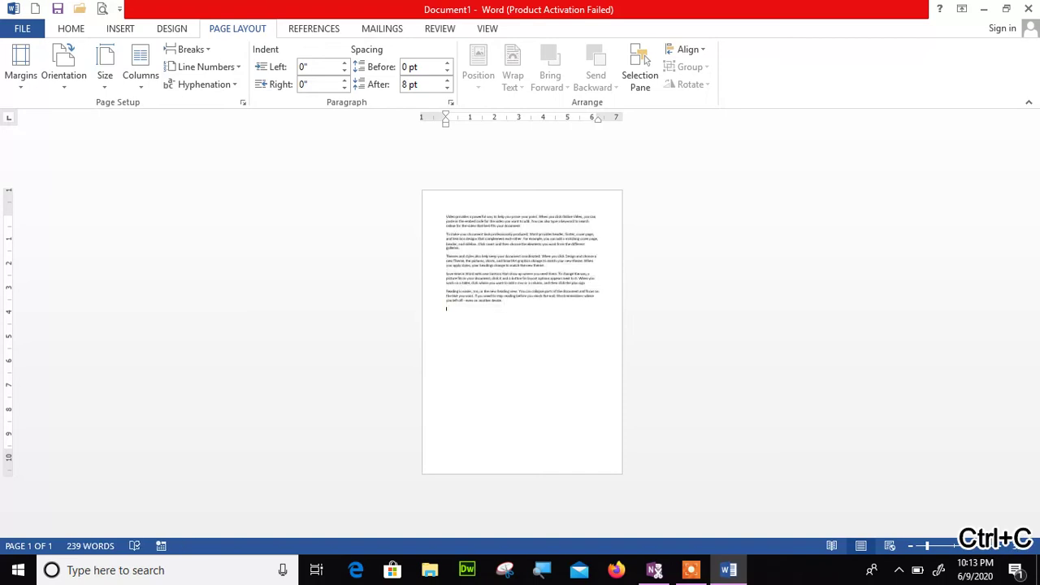
{"action": "key", "text": "ctrl+v"}
{"action": "key", "text": "ctrl+v"}
{"action": "key", "text": "ctrl+v"}
{"action": "key", "text": "ctrl+v"}
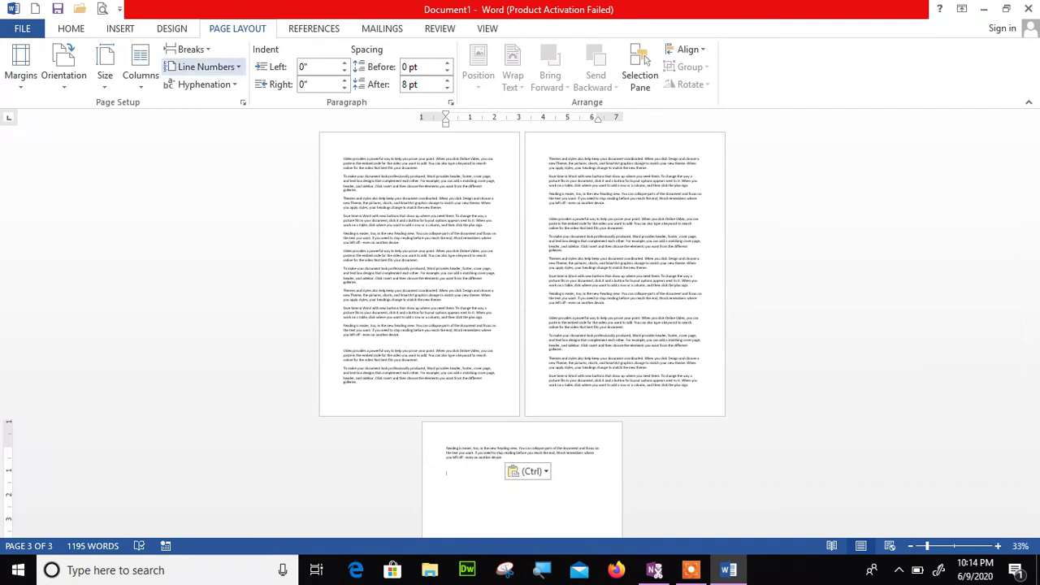
Try the two-column and three-column layouts on the extended text.
{"action": "left_click", "coordinate": [140, 71]}
{"action": "left_click", "coordinate": [166, 146]}
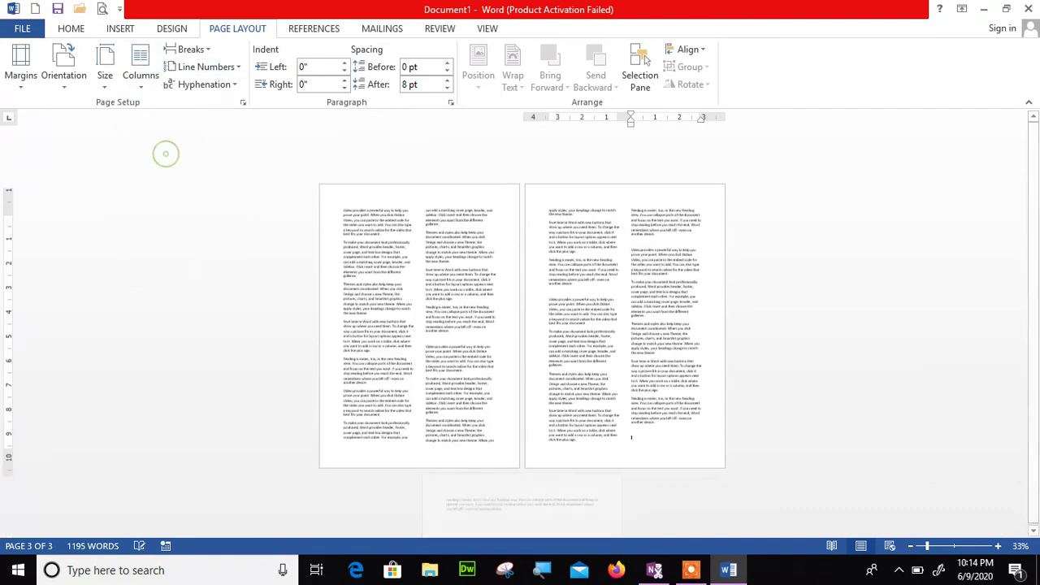
{"action": "left_click", "coordinate": [139, 69]}
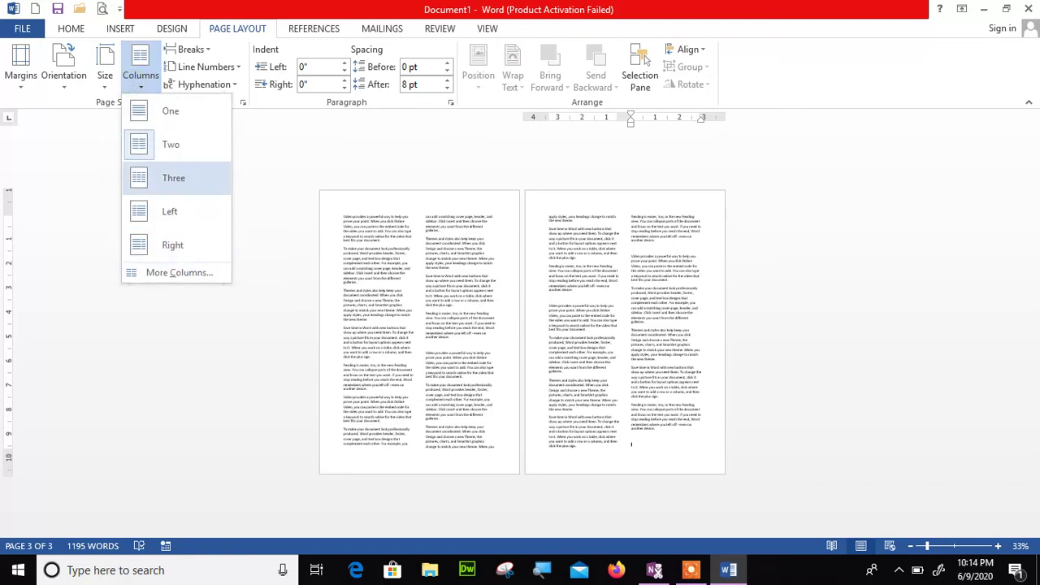
{"action": "left_click", "coordinate": [173, 177]}
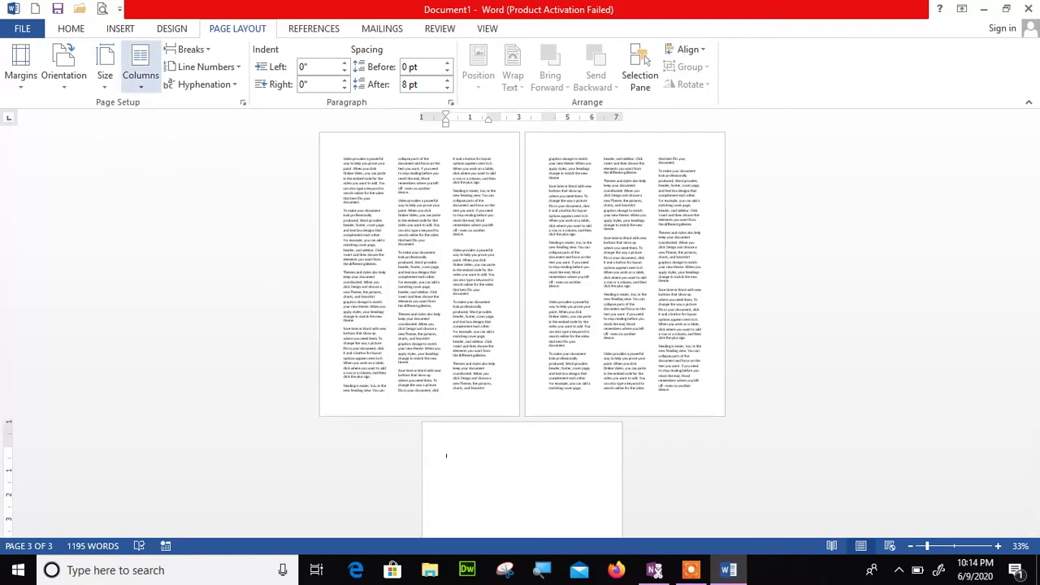
Try the Left column preset on the text and replace it with the Right preset.
{"action": "left_click", "coordinate": [149, 76]}
{"action": "left_click", "coordinate": [168, 211]}
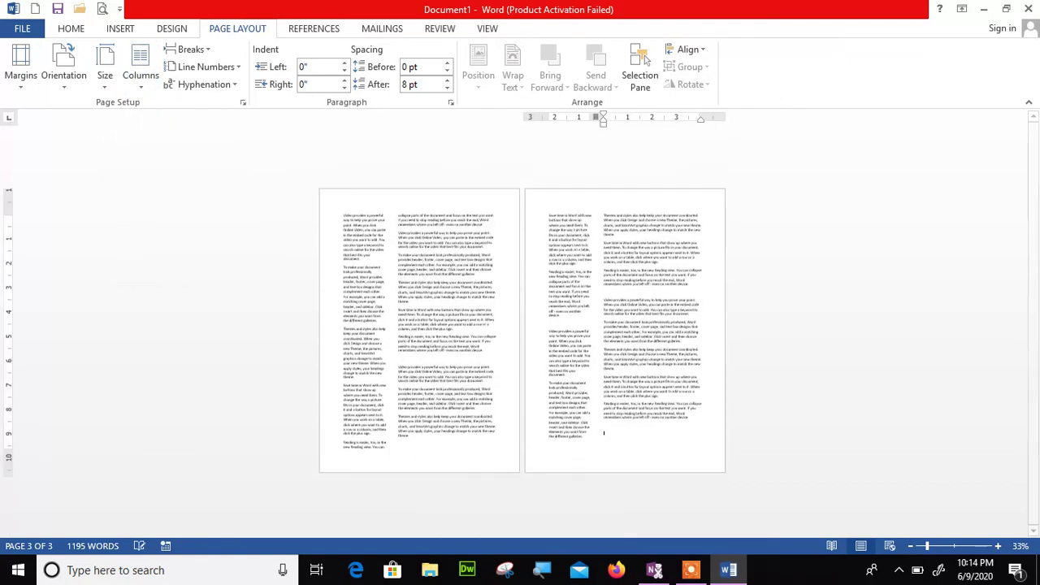
{"action": "left_click", "coordinate": [140, 72]}
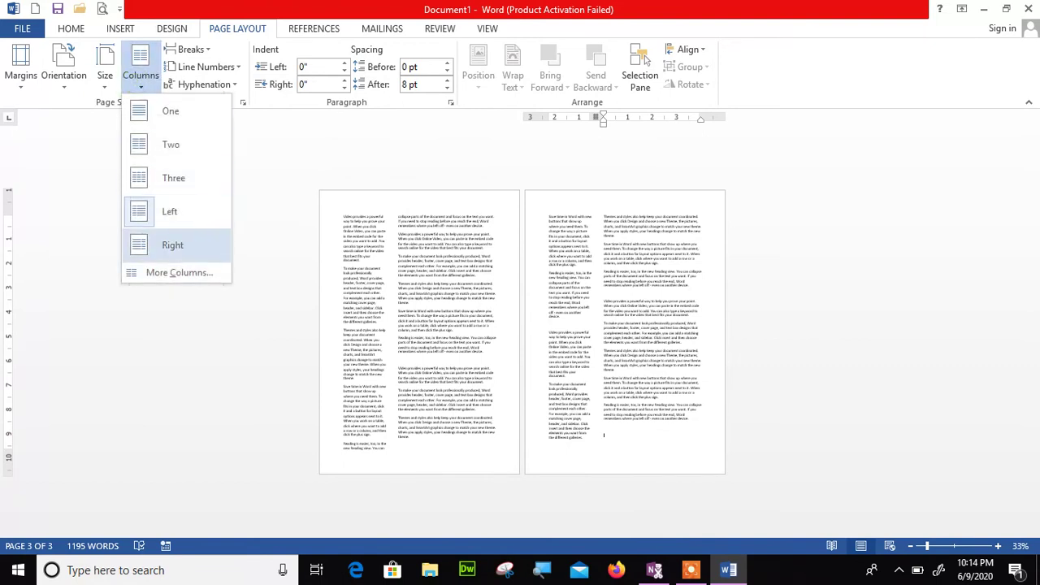
{"action": "left_click", "coordinate": [152, 252]}
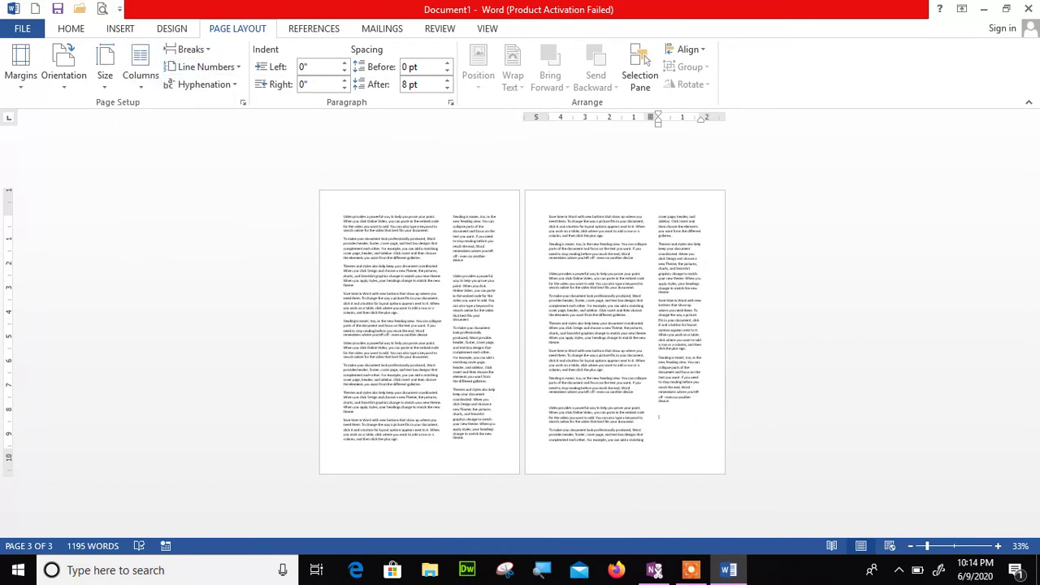
Try the three-column preset, followed by a custom layout of five equal-width columns on the whole document.
{"action": "left_click", "coordinate": [140, 71]}
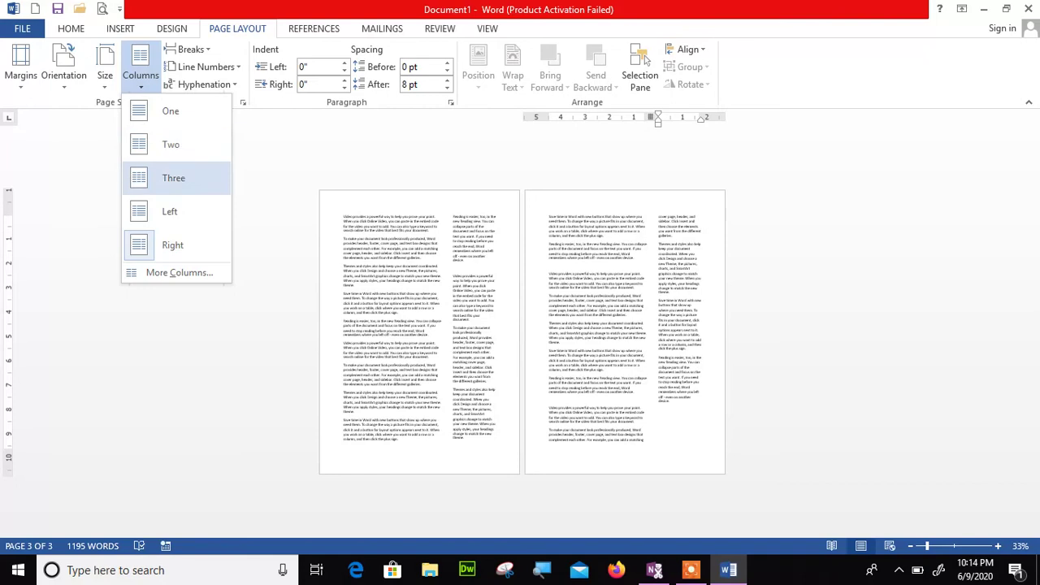
{"action": "left_click", "coordinate": [163, 176]}
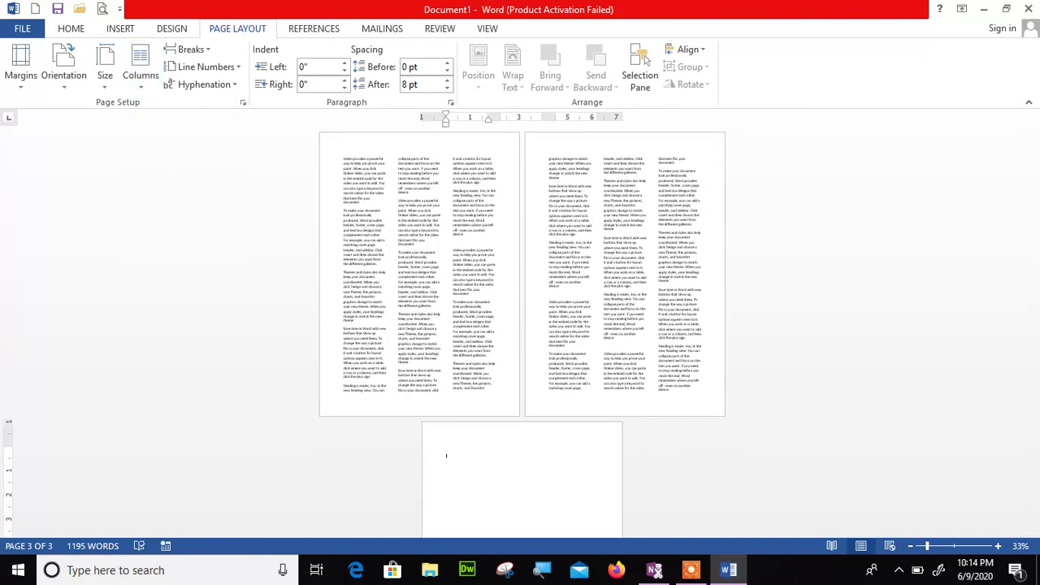
{"action": "left_click", "coordinate": [140, 71]}
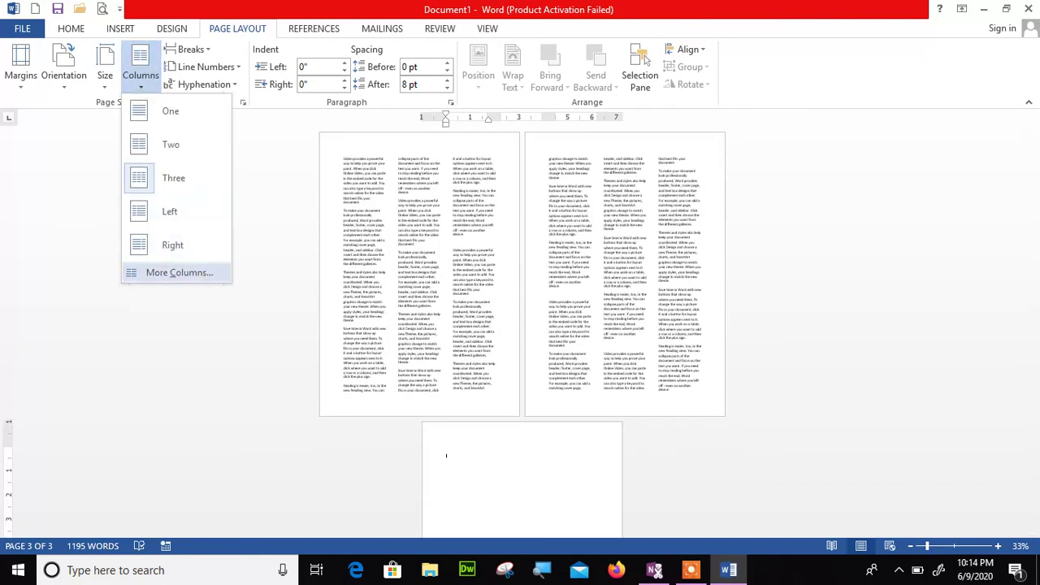
{"action": "left_click", "coordinate": [178, 272]}
{"action": "left_click_drag", "start_coordinate": [487, 143], "coordinate": [198, 123]}
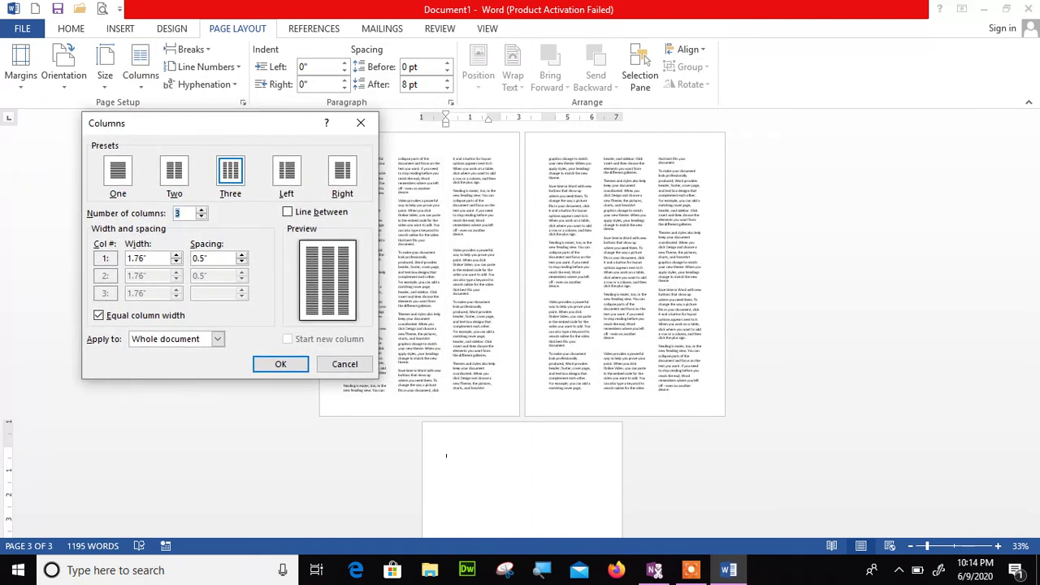
{"action": "type", "text": "1"}
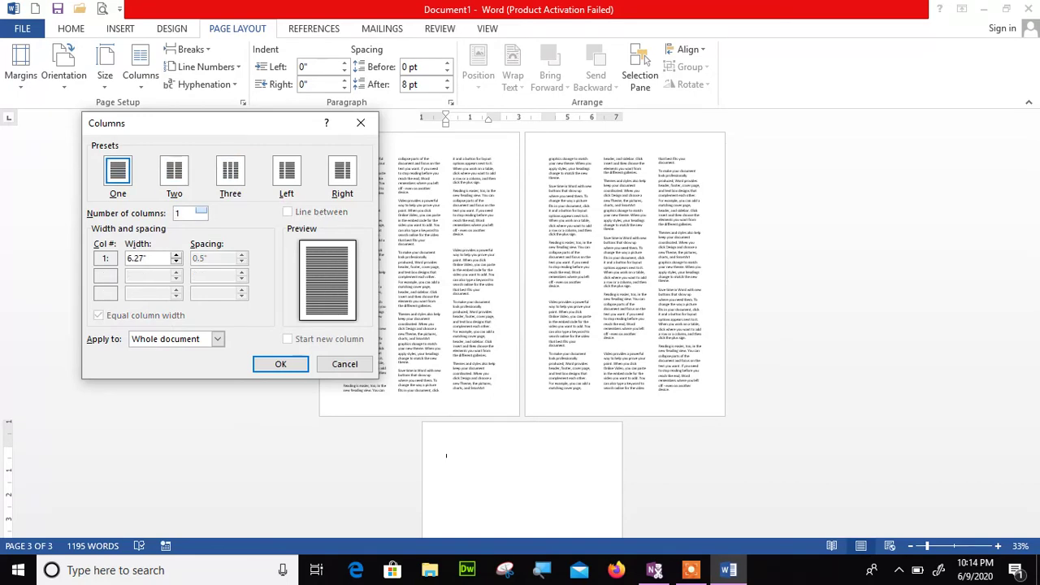
{"action": "left_click", "coordinate": [201, 209]}
{"action": "left_click", "coordinate": [201, 210]}
{"action": "left_click", "coordinate": [201, 210]}
{"action": "left_click", "coordinate": [201, 210]}
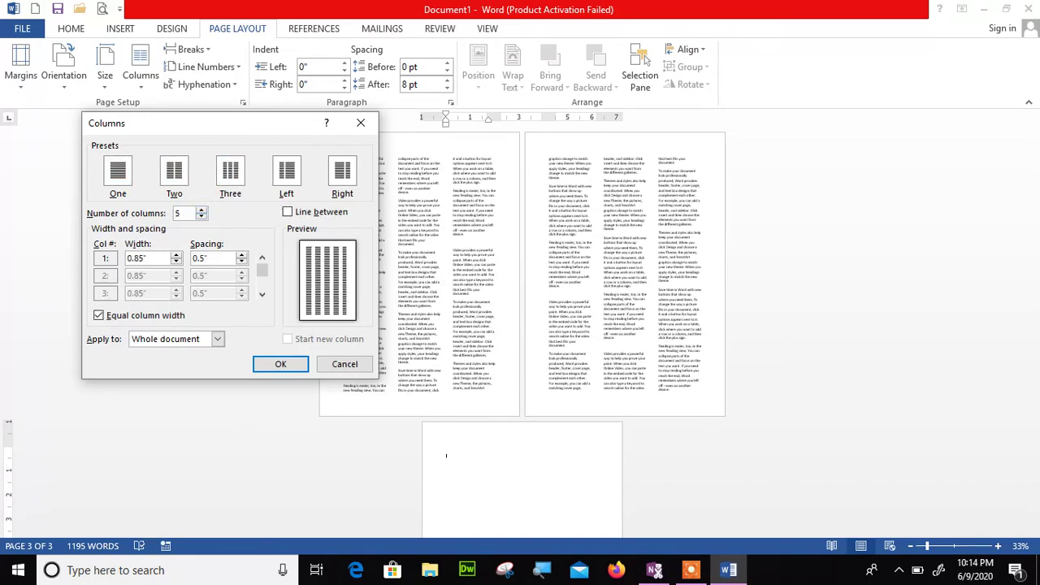
{"action": "left_click", "coordinate": [280, 364]}
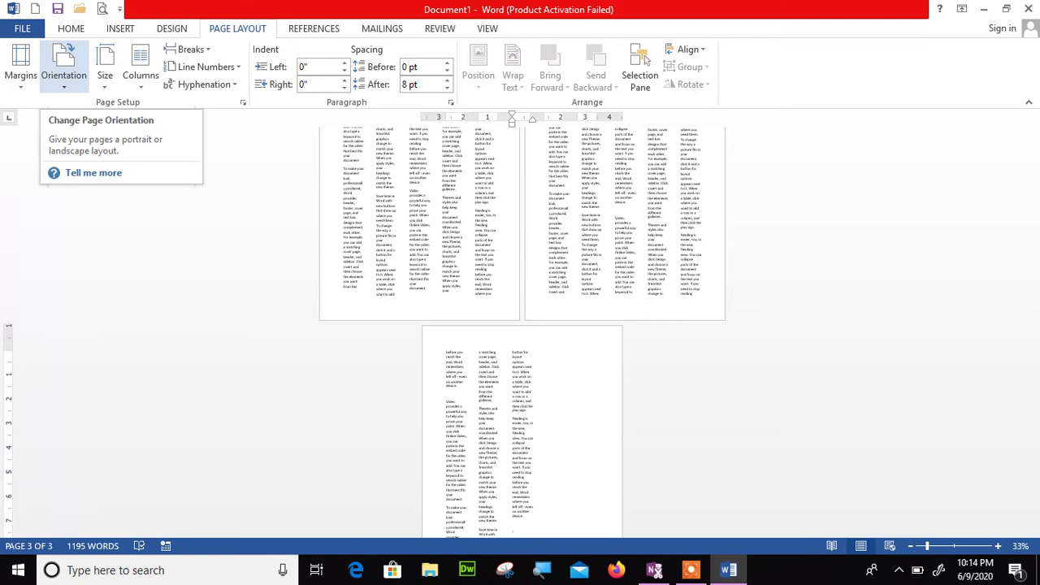
Try a layout of three equal columns with a line between them, applied to the whole document.
{"action": "left_click", "coordinate": [105, 69]}
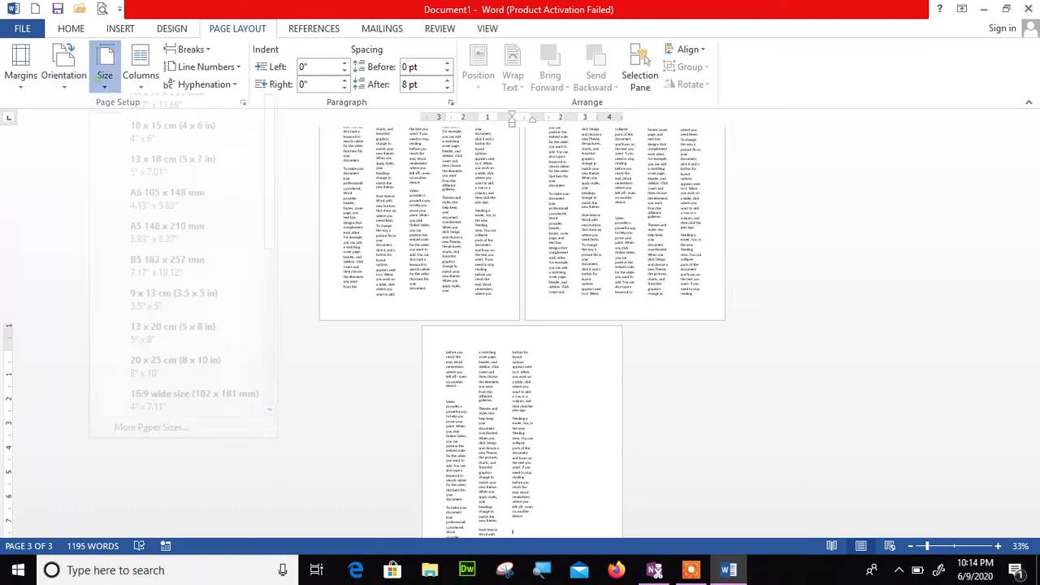
{"action": "left_click", "coordinate": [141, 65]}
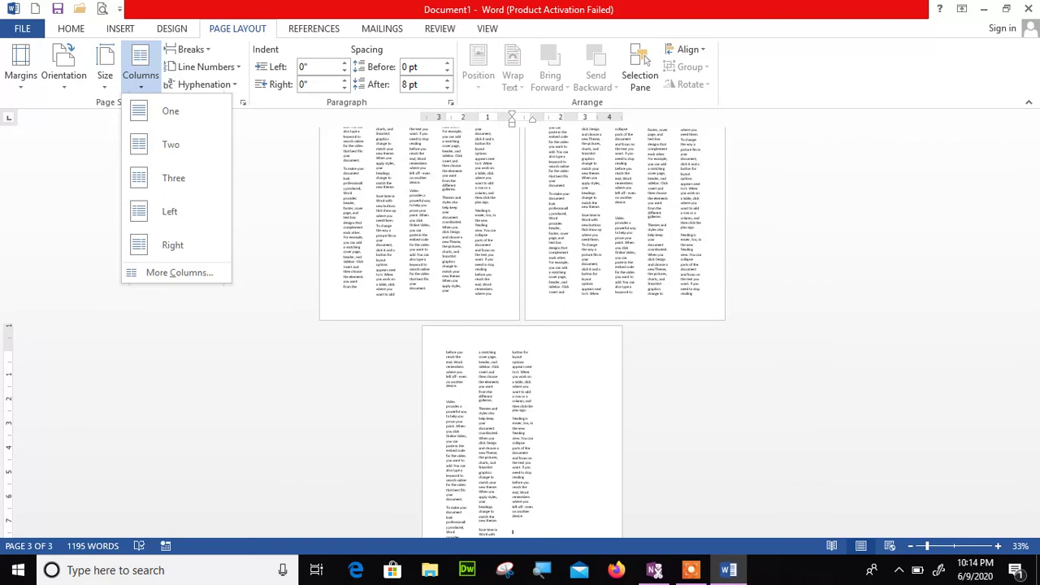
{"action": "left_click", "coordinate": [179, 272]}
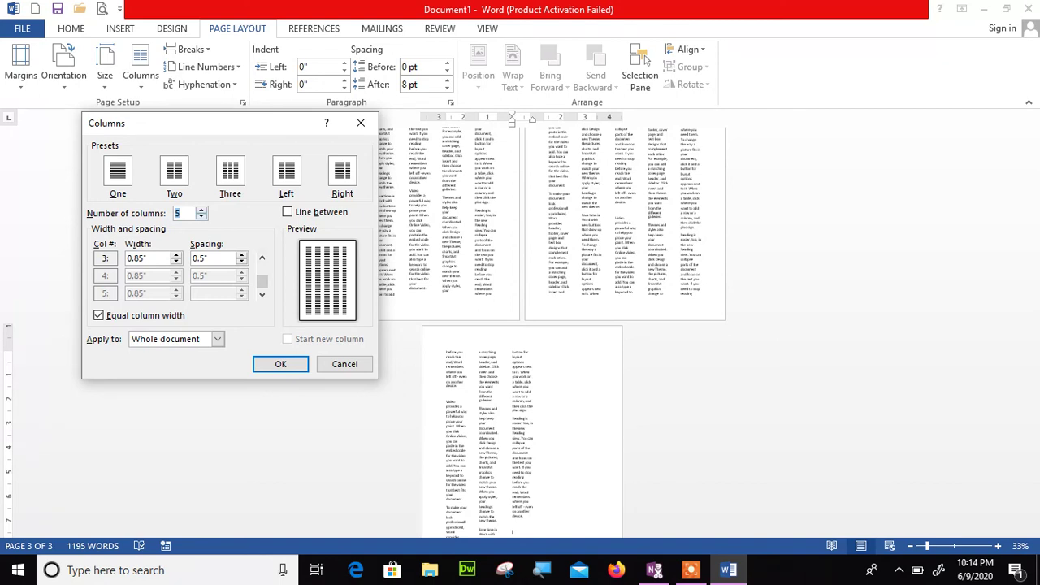
{"action": "type", "text": "3"}
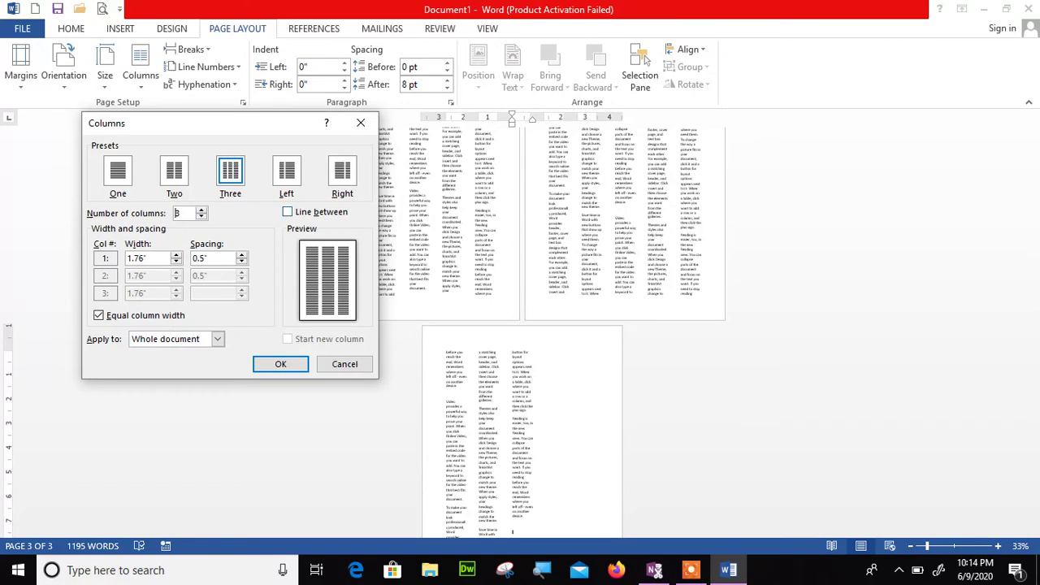
{"action": "left_click", "coordinate": [287, 212]}
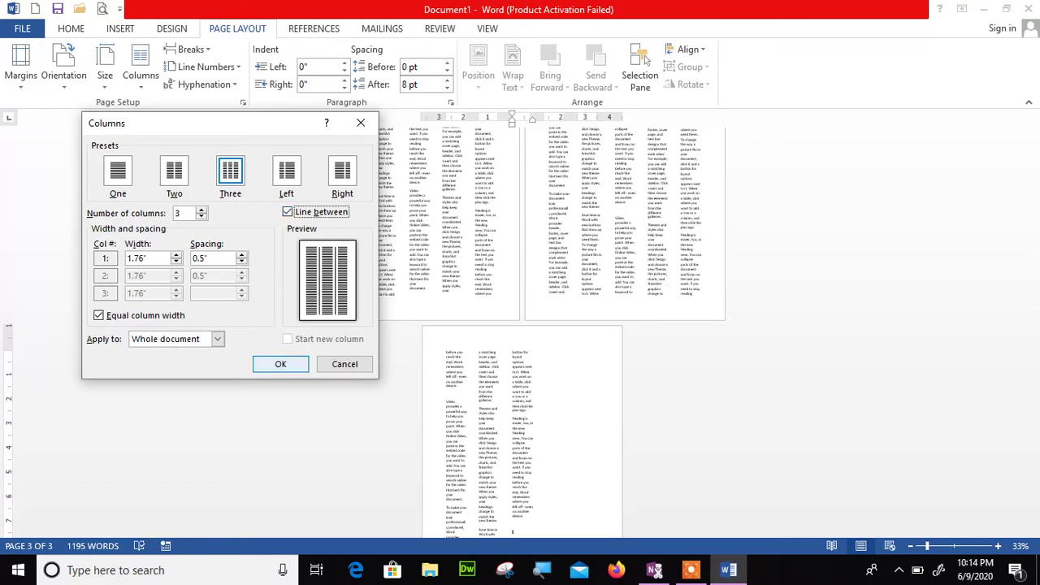
{"action": "left_click", "coordinate": [218, 339]}
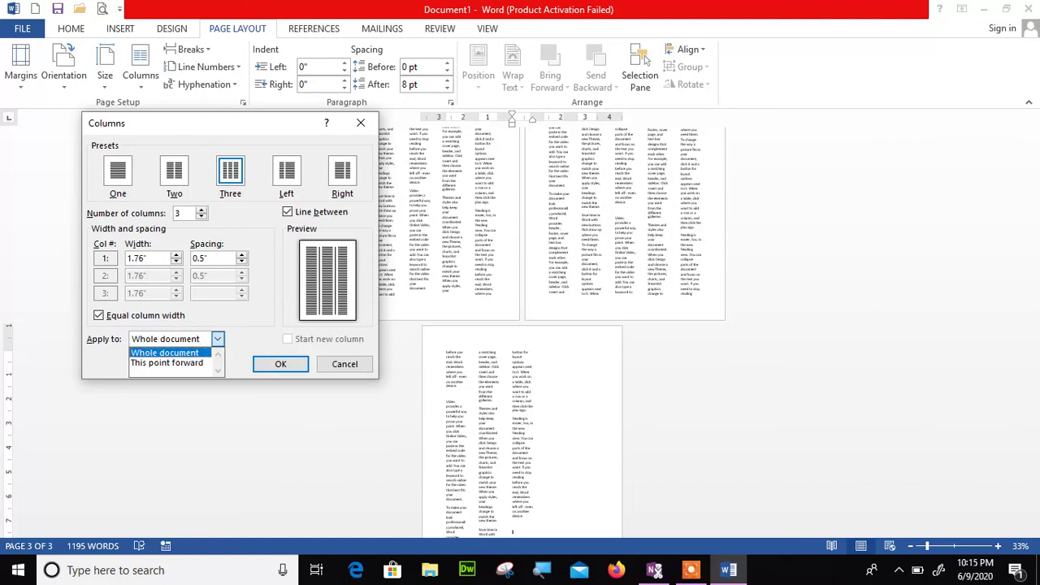
{"action": "left_click", "coordinate": [280, 364]}
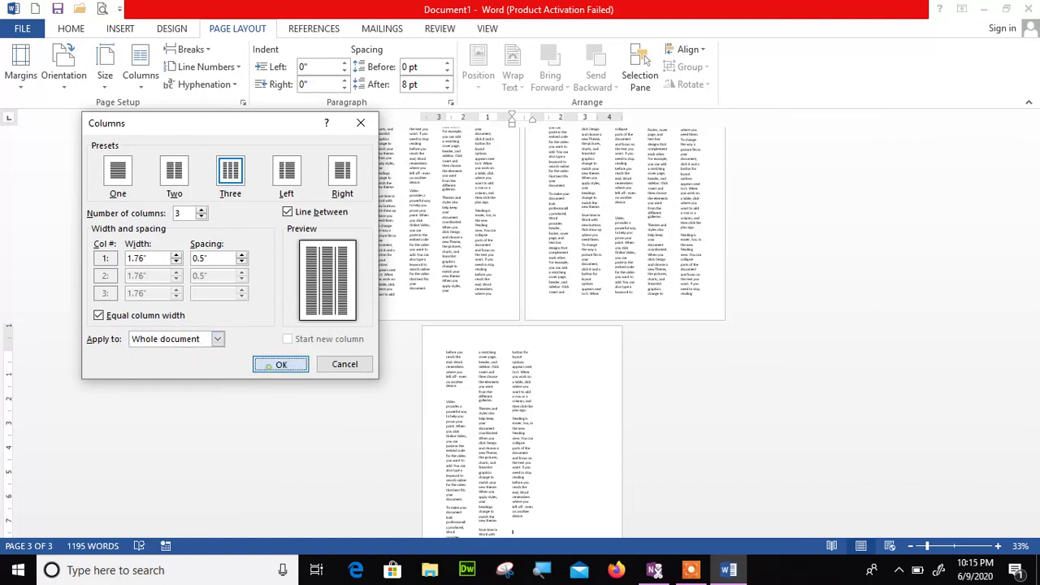
{"action": "left_click", "coordinate": [280, 364]}
{"action": "left_click_drag", "start_coordinate": [1033, 266], "coordinate": [1033, 199]}
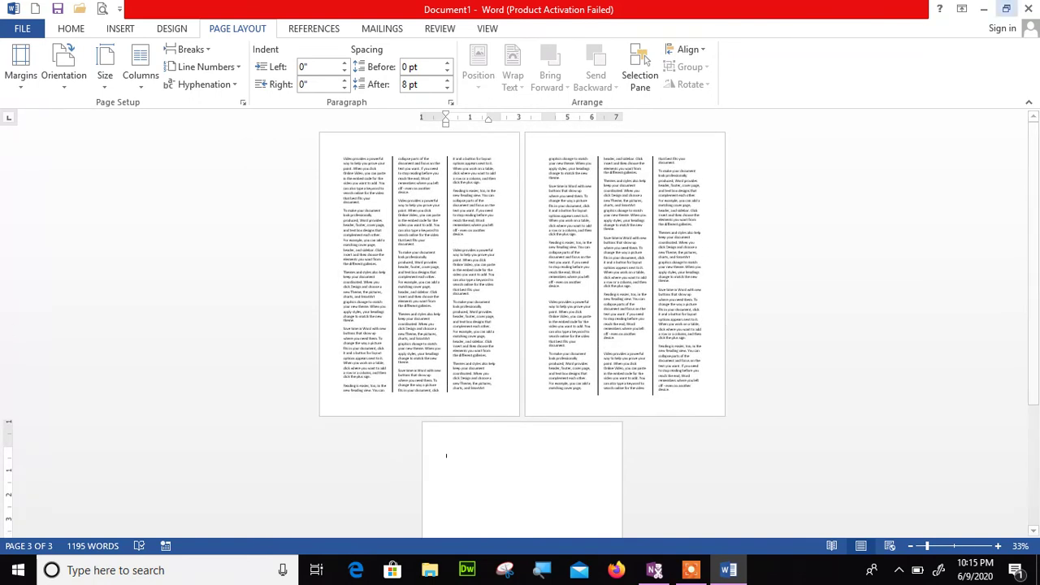
Check the available page and section break types, and return the text to a single column.
{"action": "left_click", "coordinate": [190, 49]}
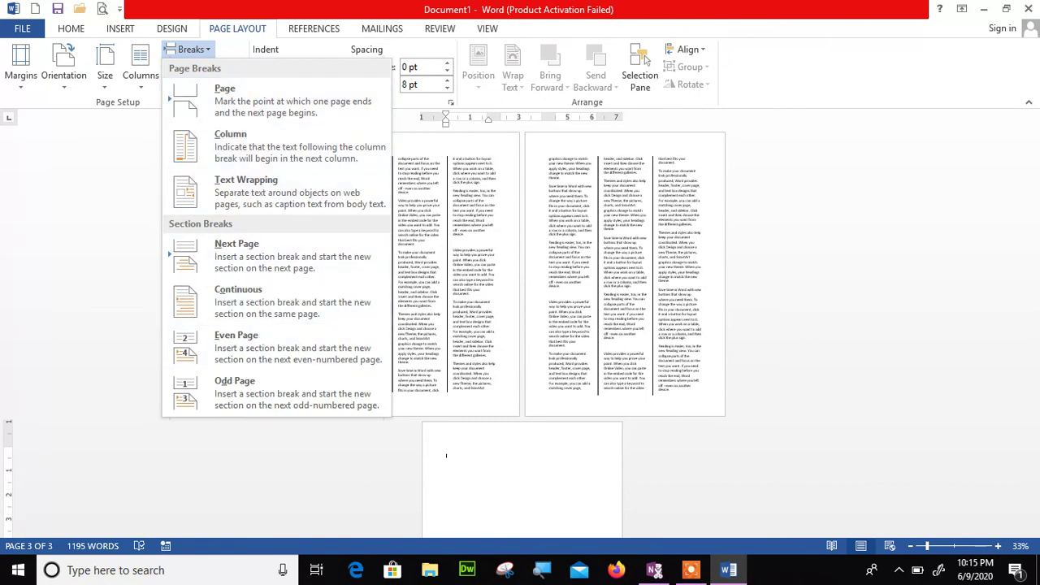
{"action": "key", "text": "Escape"}
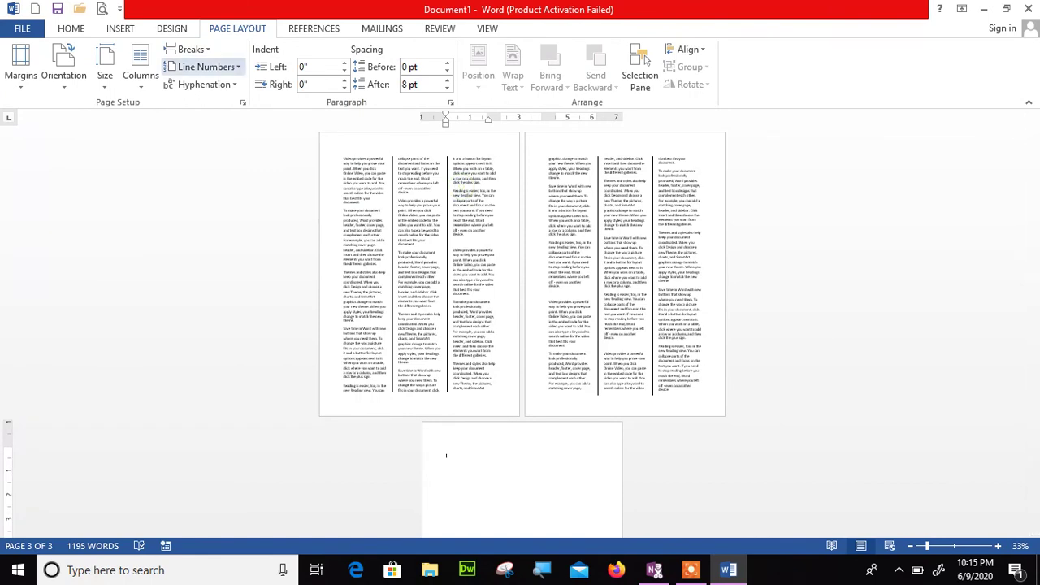
{"action": "left_click", "coordinate": [141, 66]}
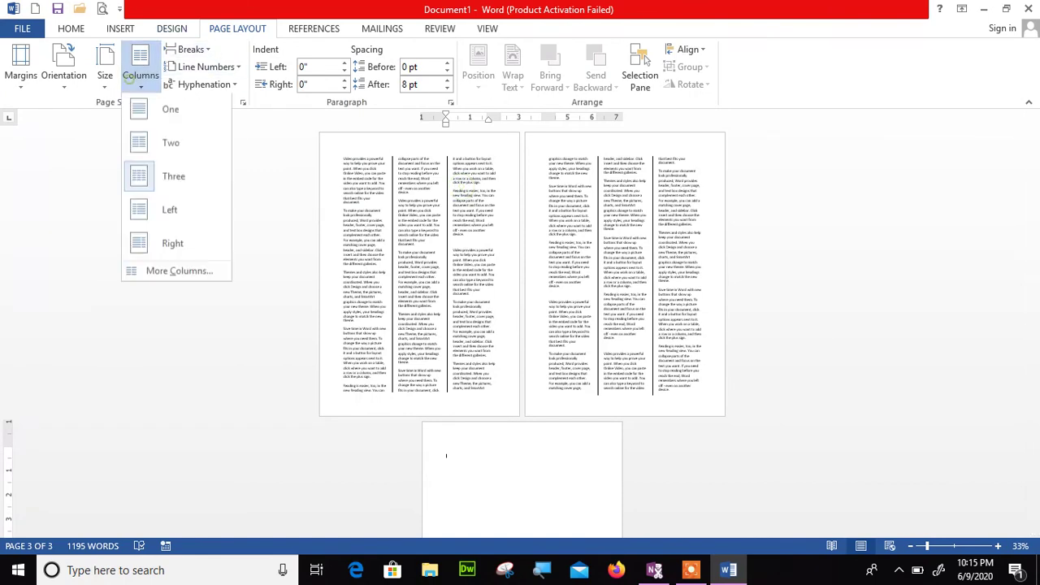
{"action": "left_click", "coordinate": [153, 110]}
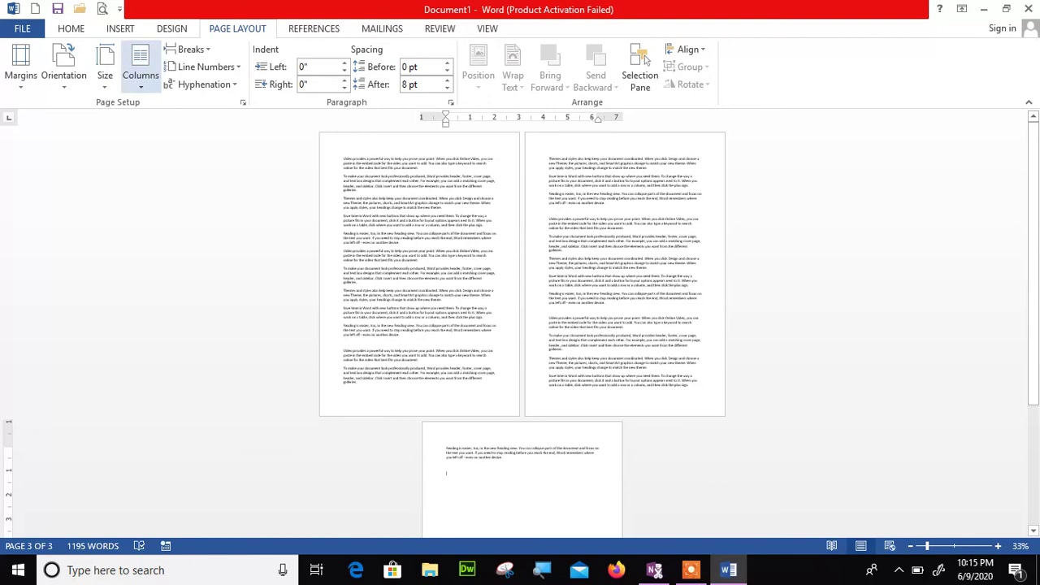
Enlarge the document view, try the multiple-pages display, and settle on showing one whole page.
{"action": "left_click", "coordinate": [205, 67]}
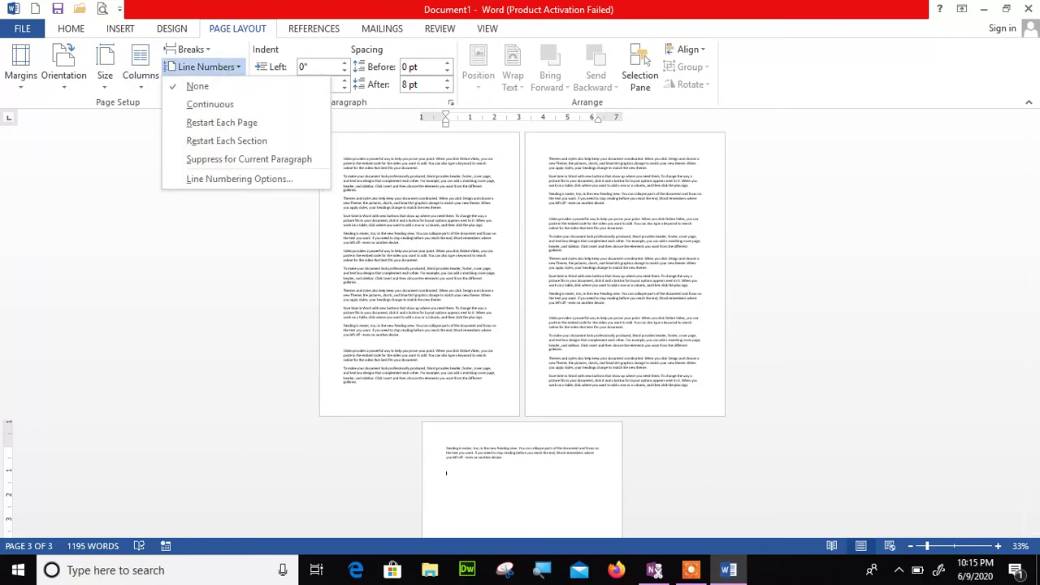
{"action": "left_click", "coordinate": [954, 546]}
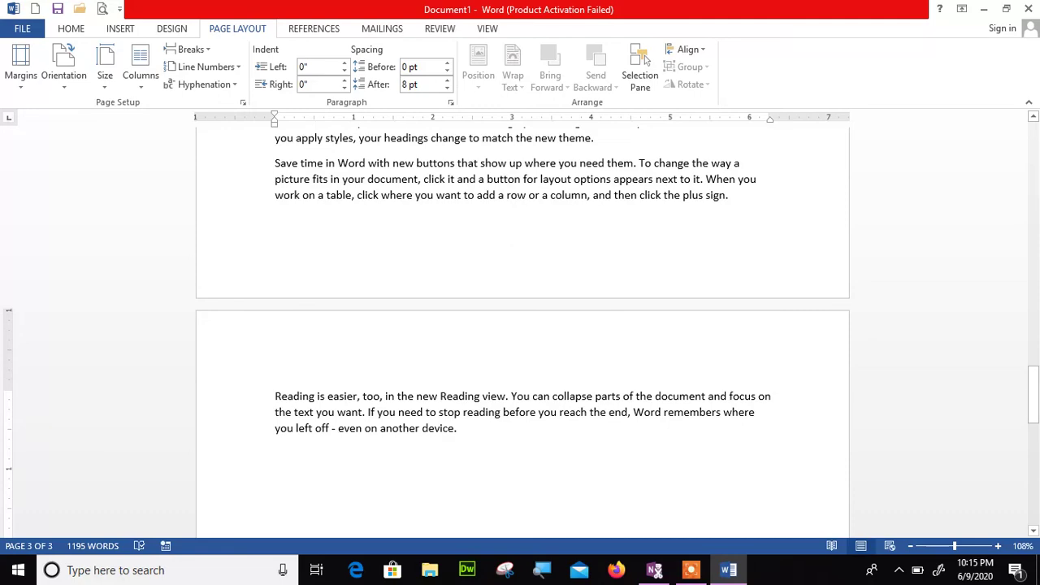
{"action": "scroll", "coordinate": [644, 60], "scroll_direction": "down", "scroll_amount": 3}
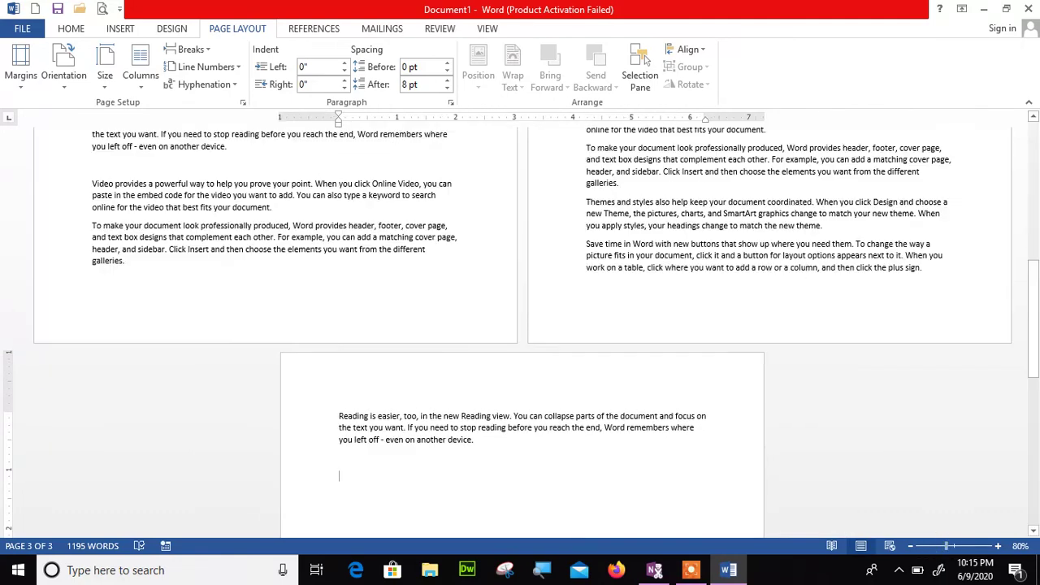
{"action": "scroll", "coordinate": [645, 61], "scroll_direction": "up", "scroll_amount": 10}
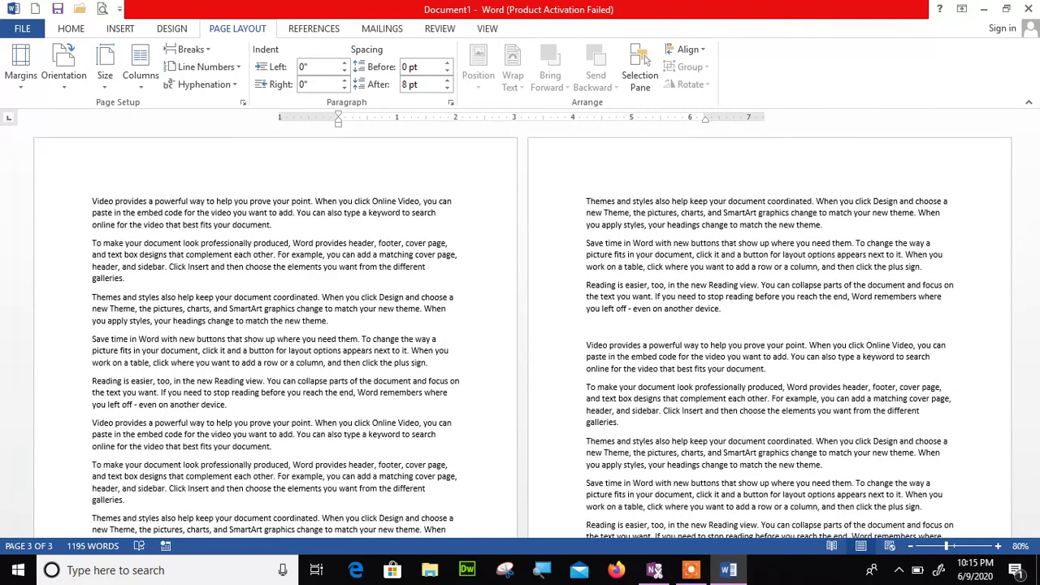
{"action": "left_click", "coordinate": [487, 28]}
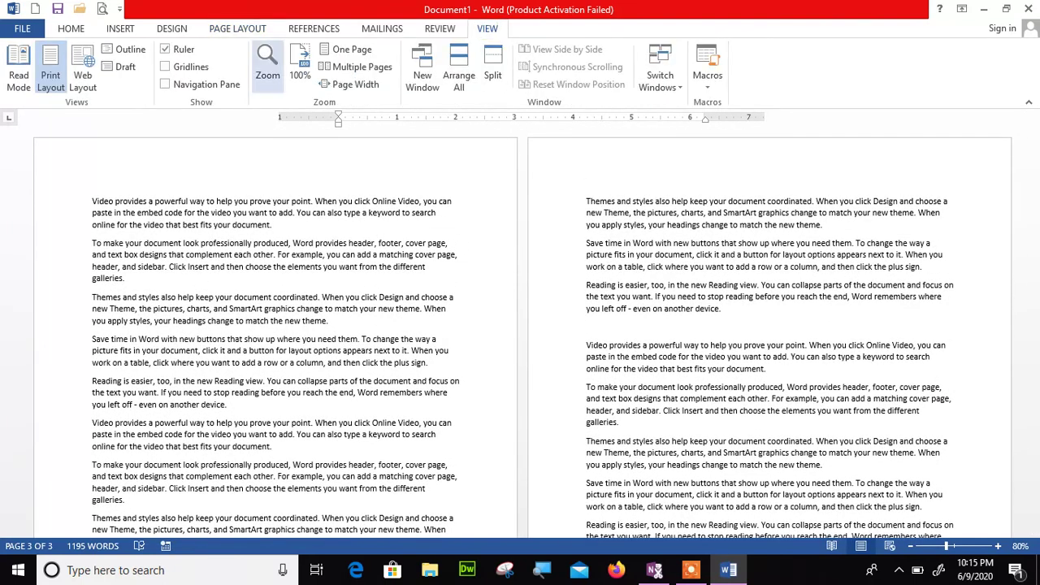
{"action": "left_click", "coordinate": [327, 69]}
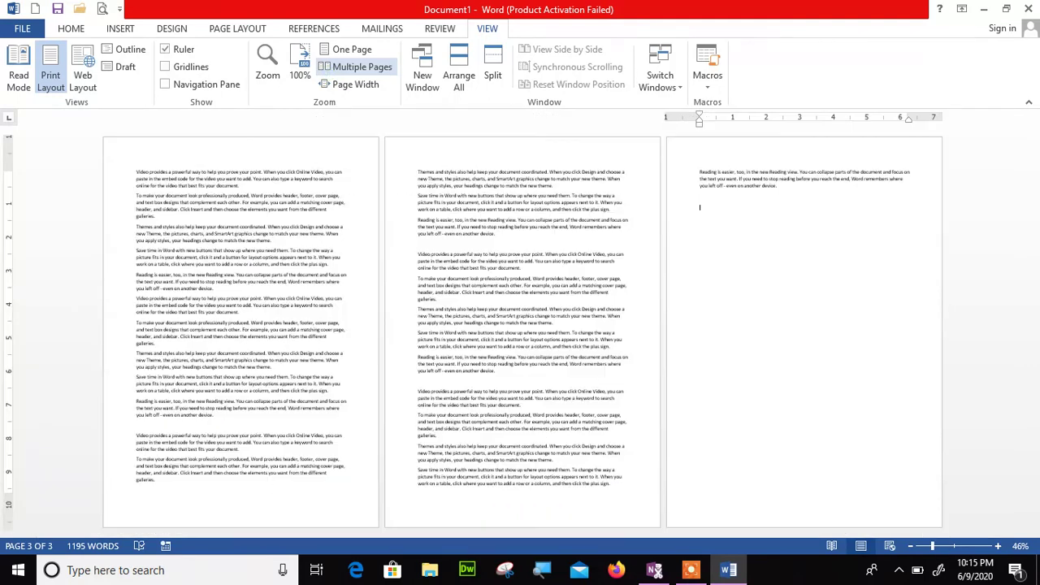
{"action": "left_click", "coordinate": [334, 50]}
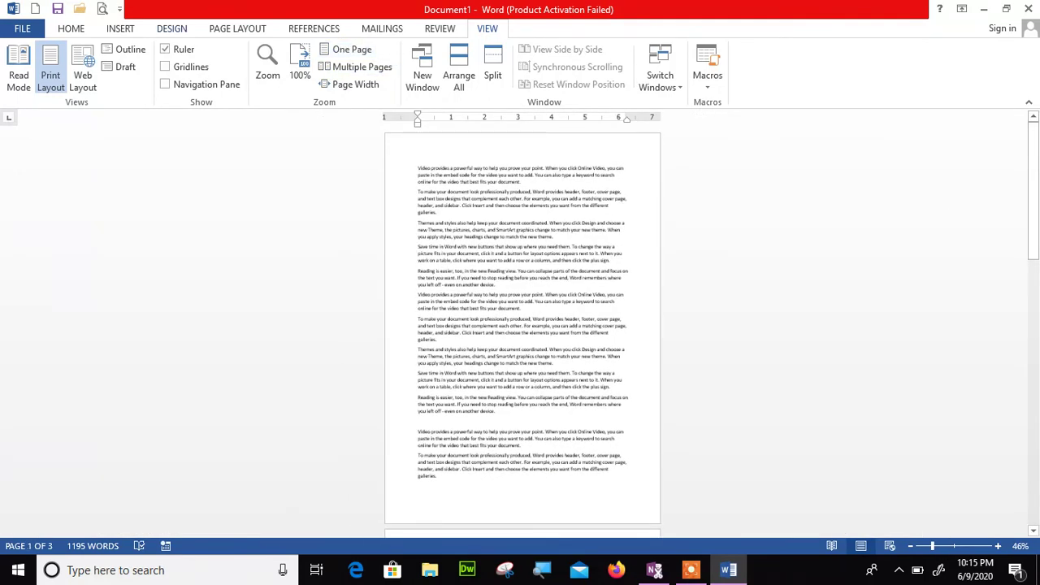
Try continuous line numbering on the document.
{"action": "left_click", "coordinate": [232, 28]}
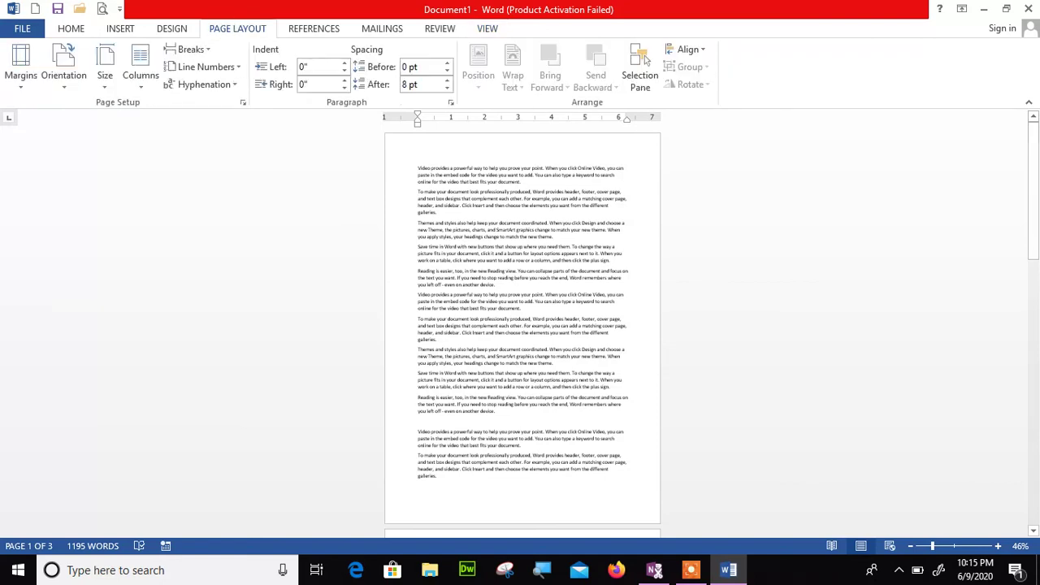
{"action": "left_click", "coordinate": [212, 66]}
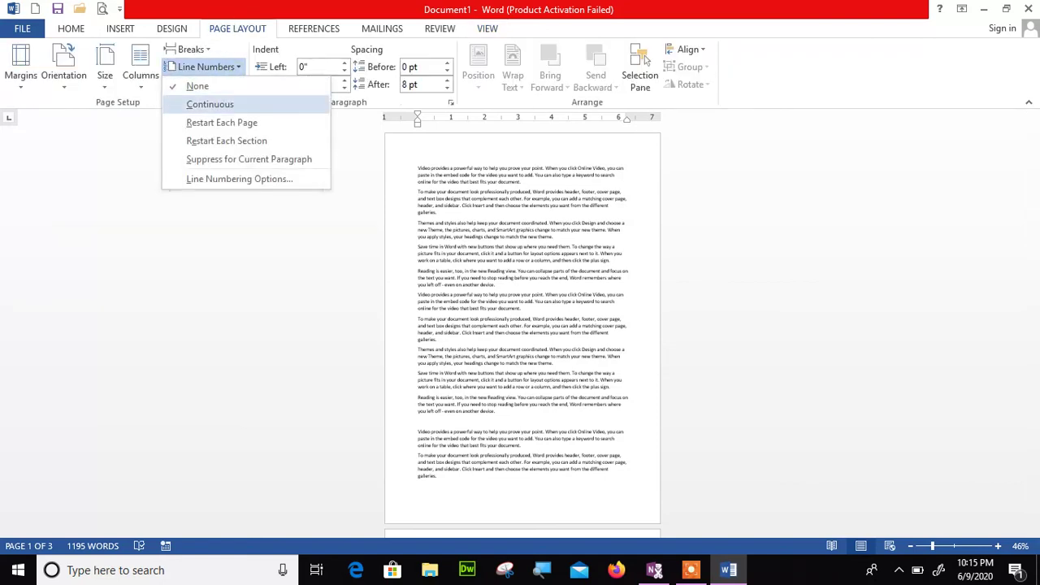
{"action": "left_click", "coordinate": [242, 102]}
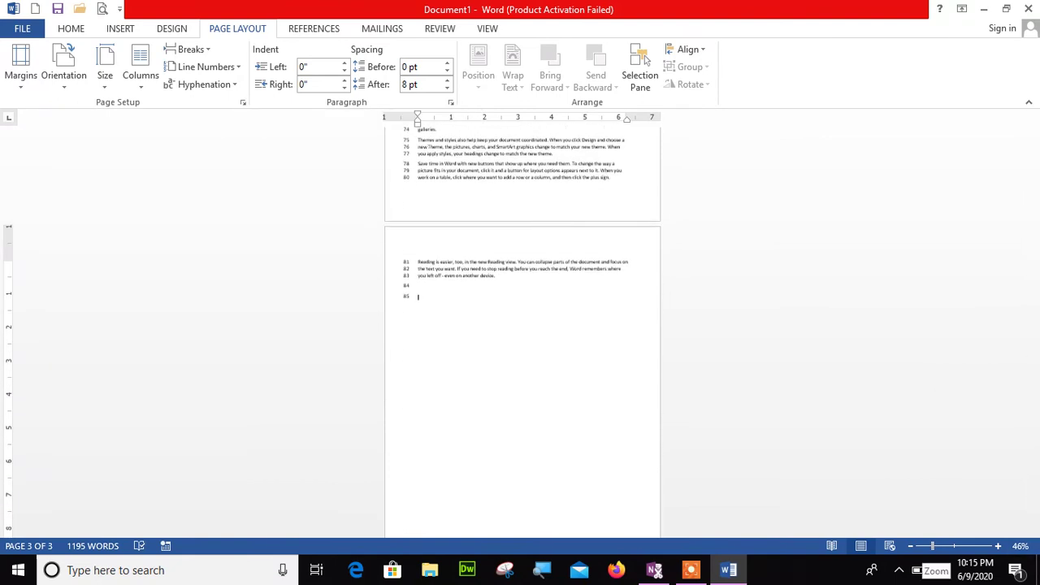
Delete the two empty numbered lines after the last paragraph on the third page.
{"action": "left_click_drag", "start_coordinate": [931, 546], "coordinate": [951, 546]}
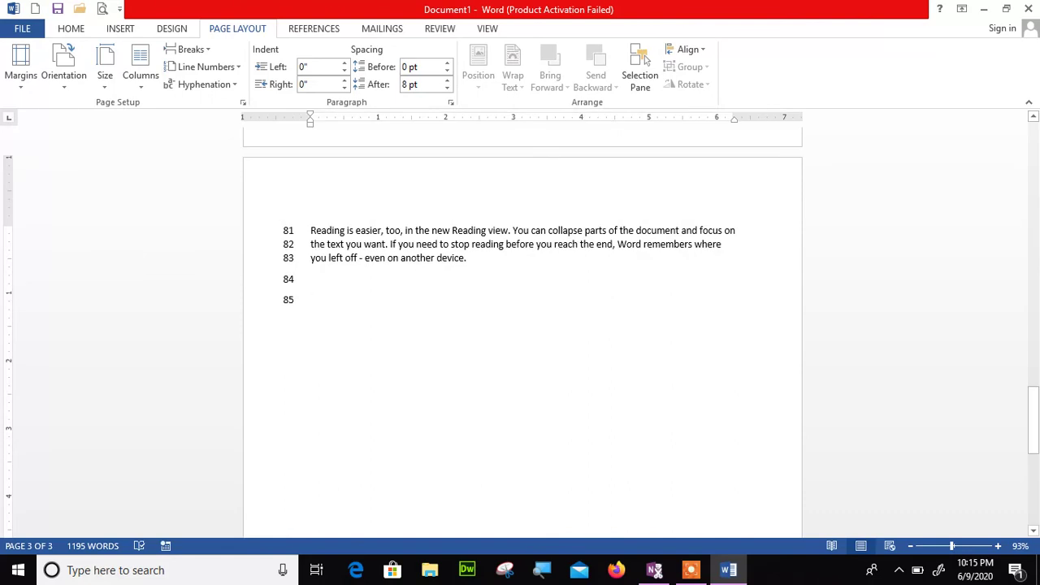
{"action": "key", "text": "BackSpace"}
{"action": "key", "text": "BackSpace"}
Try line numbering that restarts on each page of the document.
{"action": "left_click_drag", "start_coordinate": [1032, 419], "coordinate": [1032, 155]}
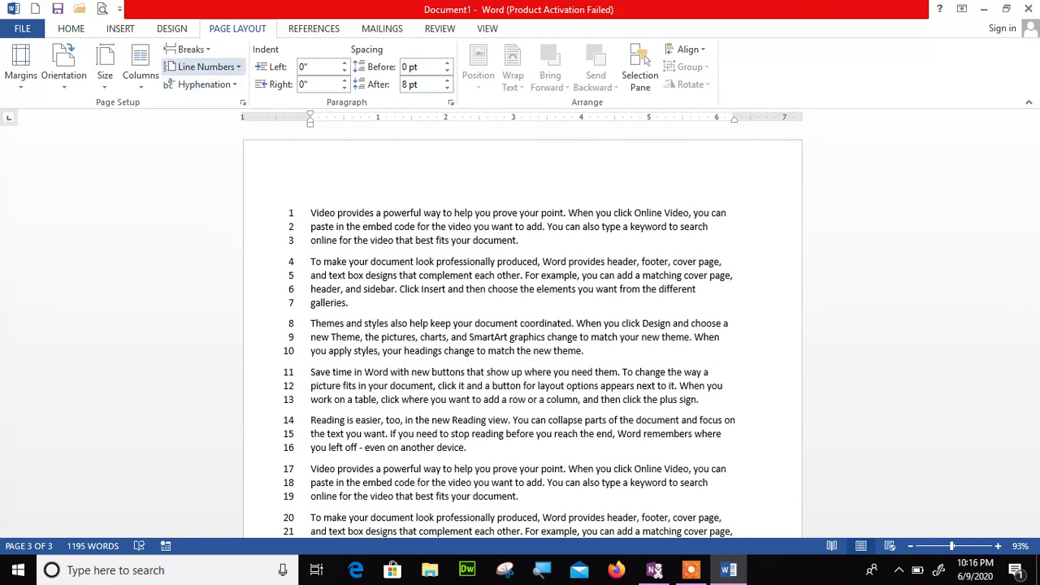
{"action": "left_click", "coordinate": [206, 67]}
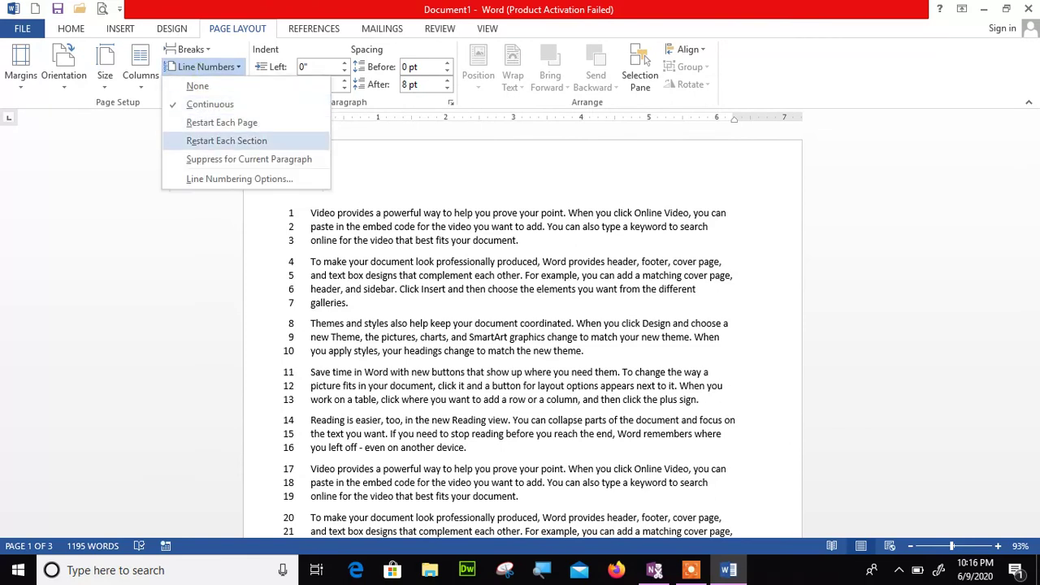
{"action": "left_click", "coordinate": [220, 122]}
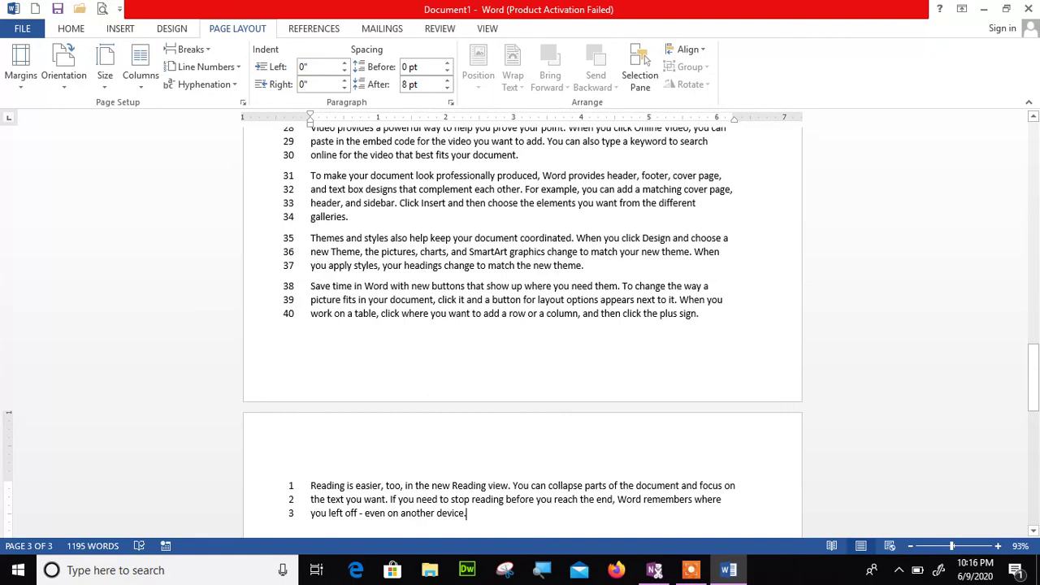
Examine the line numbering options and the available section start types in the page setup layout settings.
{"action": "left_click", "coordinate": [205, 67]}
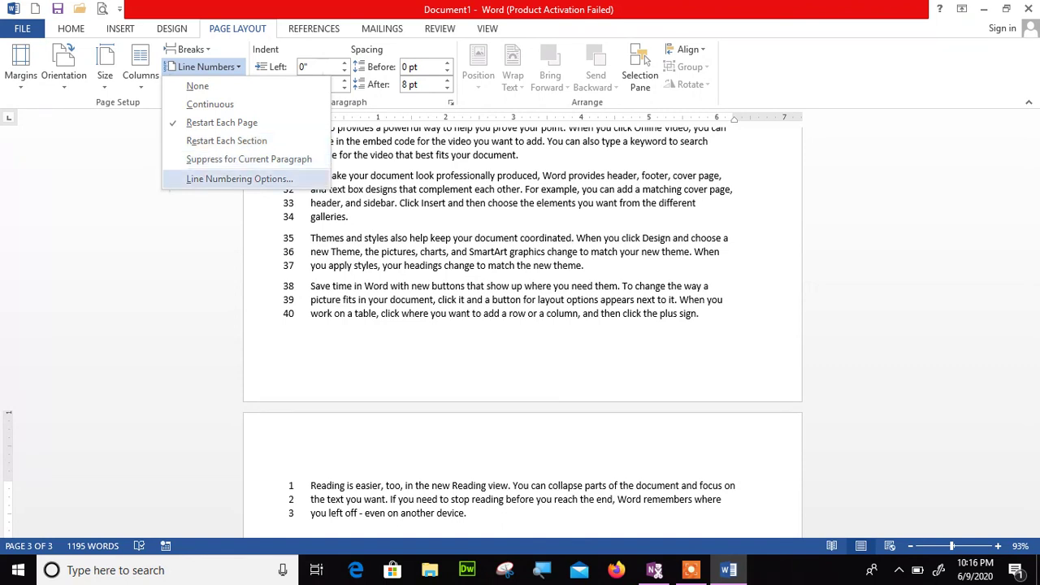
{"action": "left_click", "coordinate": [237, 178]}
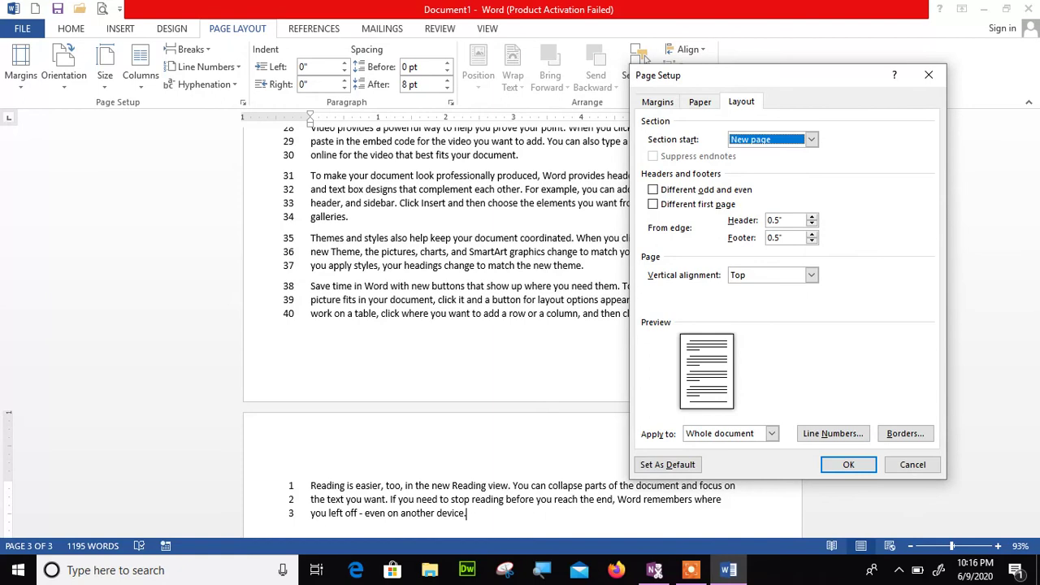
{"action": "left_click", "coordinate": [811, 139]}
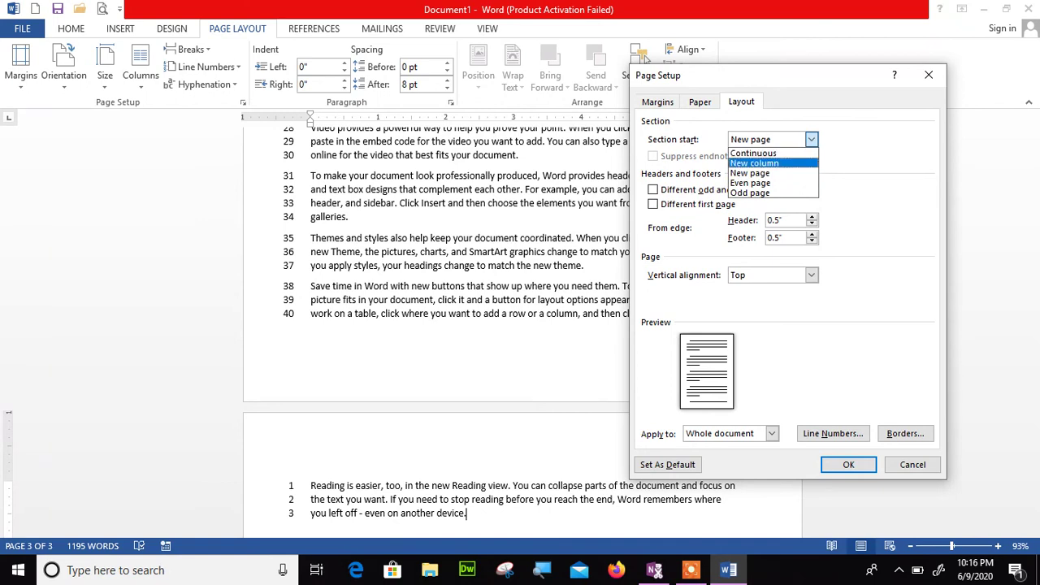
{"action": "key", "text": "Escape"}
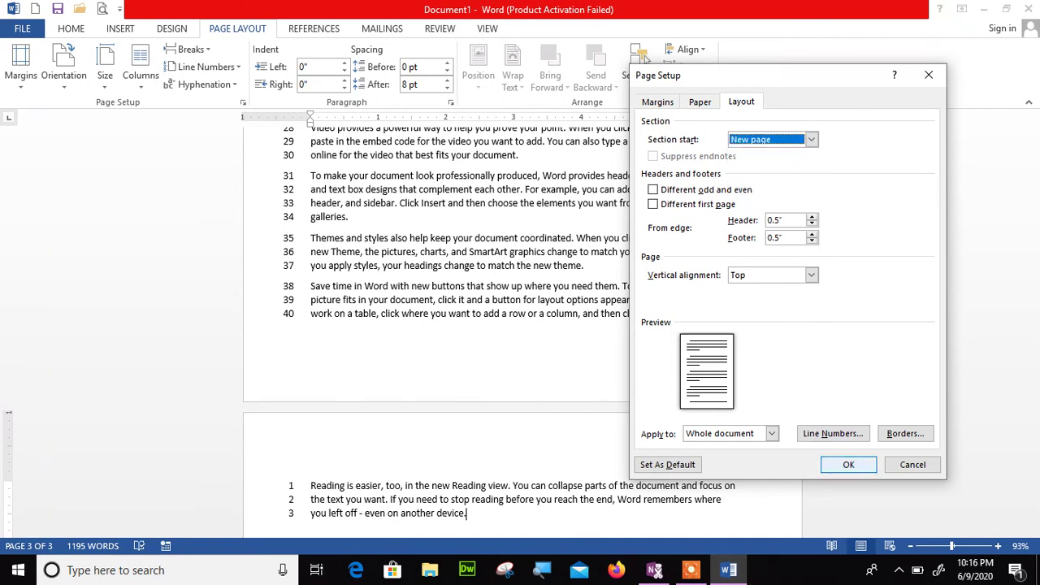
{"action": "key", "text": "Return"}
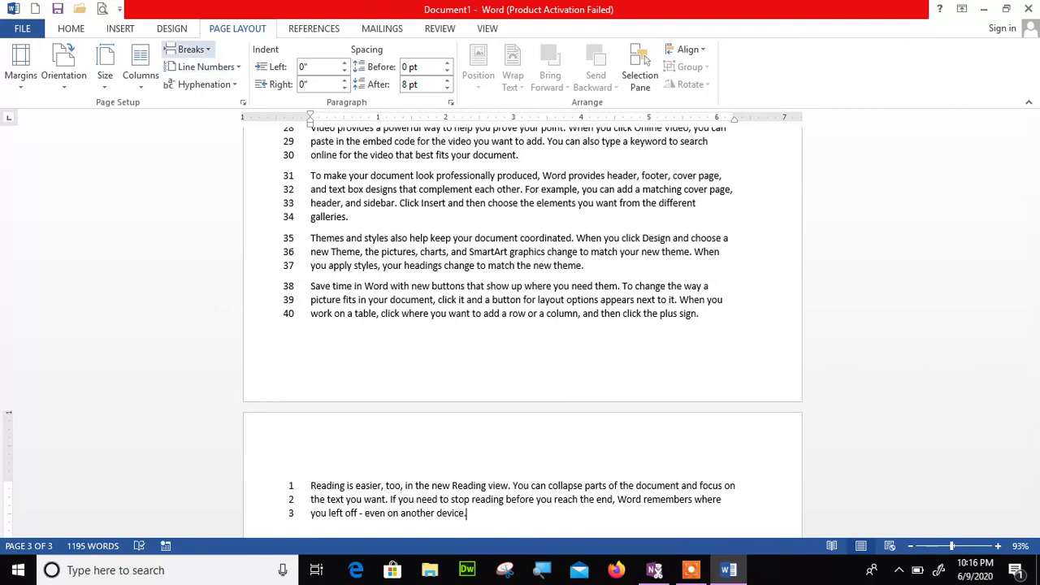
Remove the line numbers from the document and go back to the first page.
{"action": "left_click", "coordinate": [210, 66]}
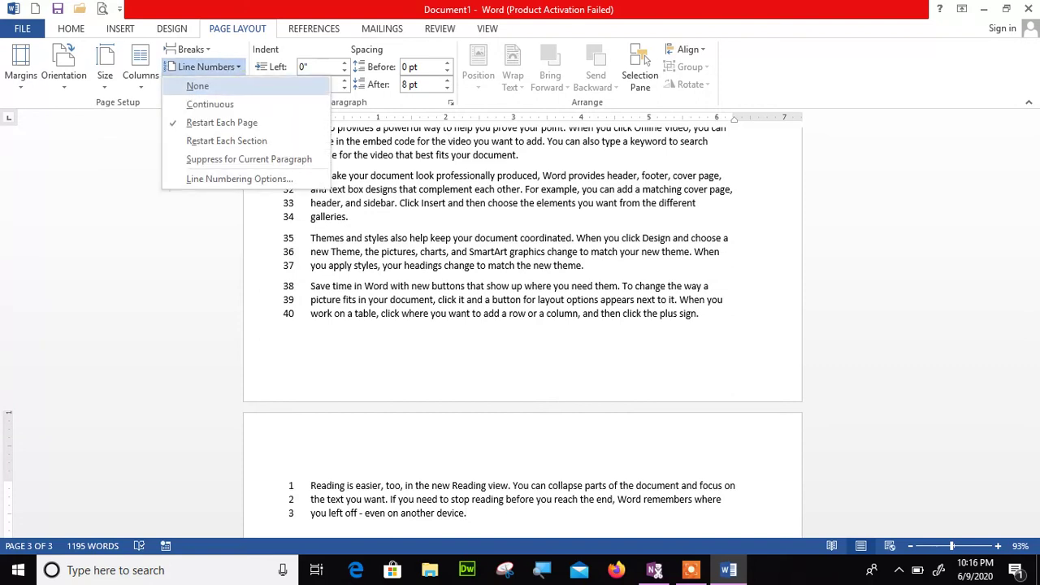
{"action": "left_click", "coordinate": [242, 88]}
{"action": "left_click_drag", "start_coordinate": [1033, 377], "coordinate": [1033, 156]}
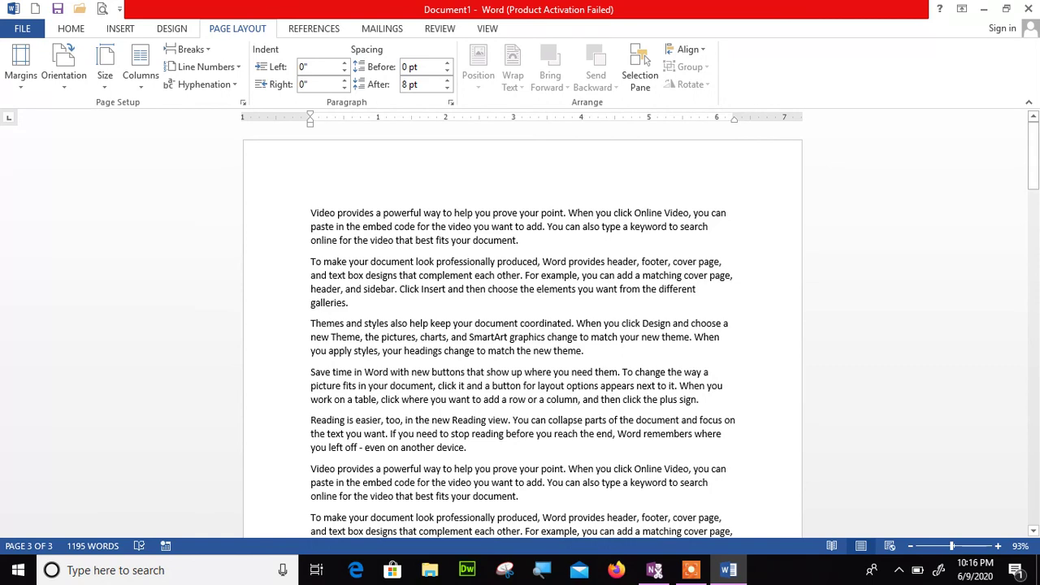
Try automatic hyphenation on the entire document text.
{"action": "key", "text": "ctrl+a"}
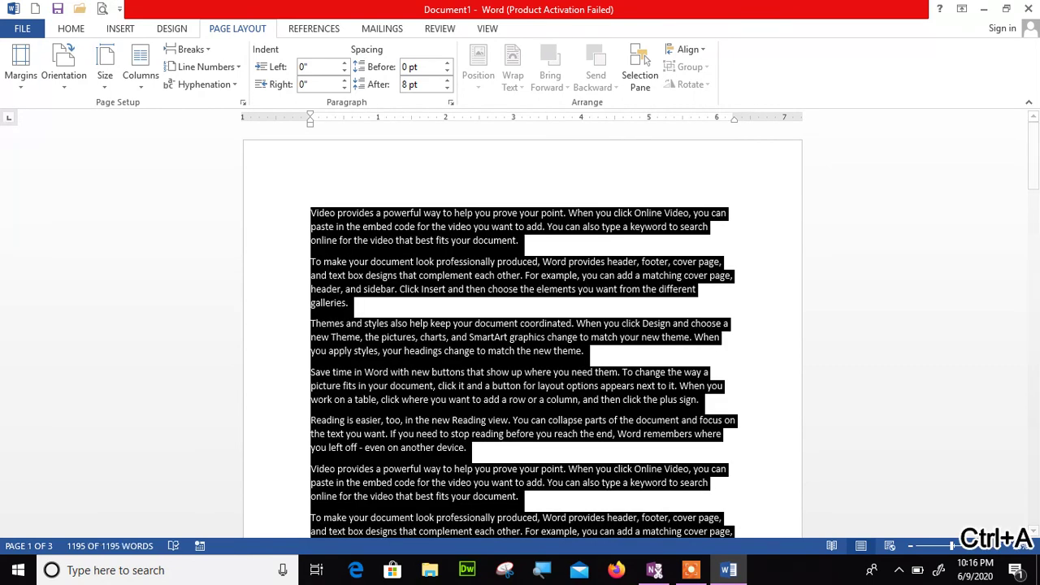
{"action": "left_click", "coordinate": [201, 84]}
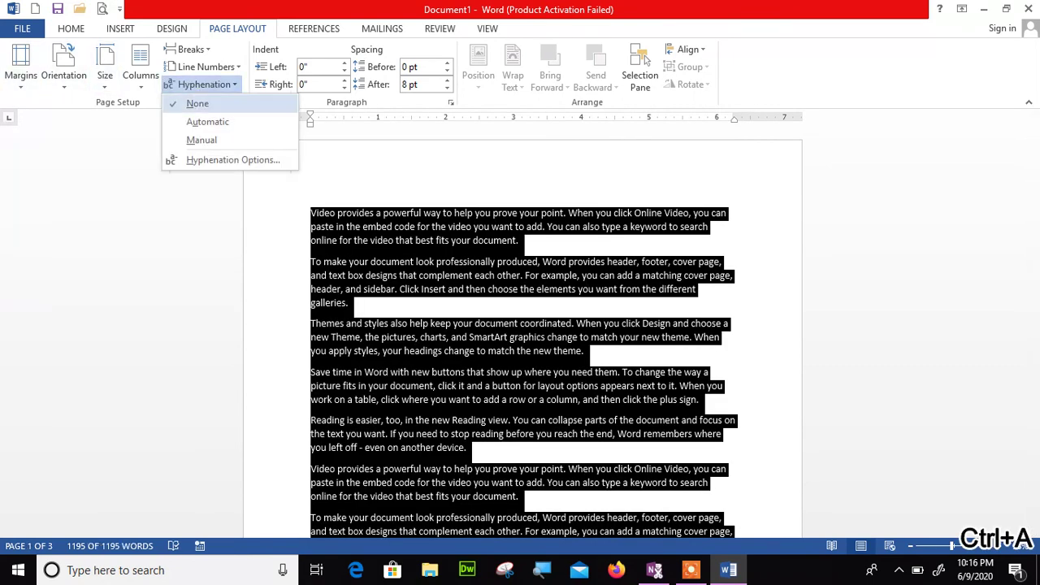
{"action": "left_click", "coordinate": [207, 121]}
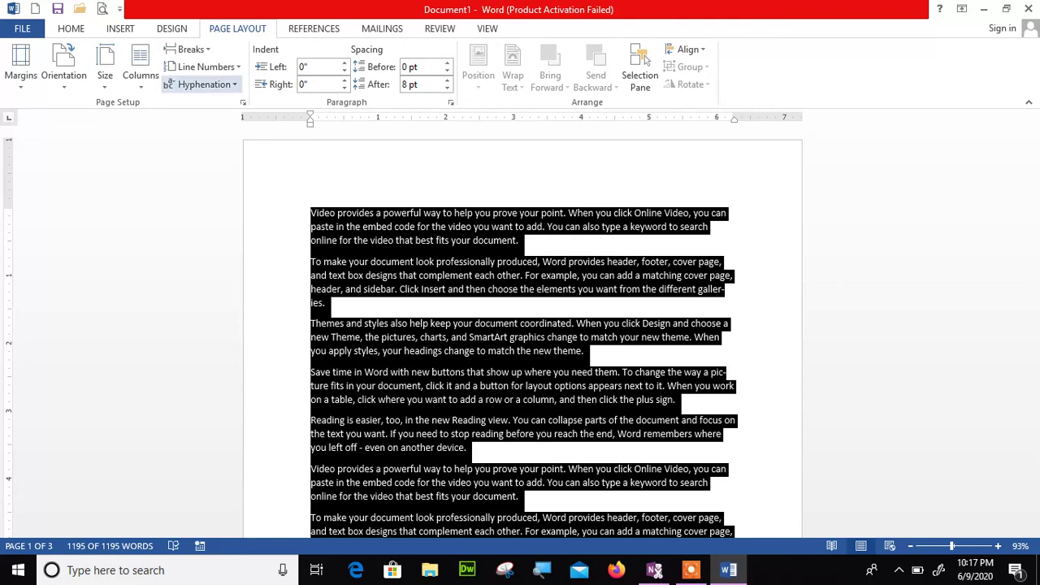
{"action": "left_click", "coordinate": [204, 85]}
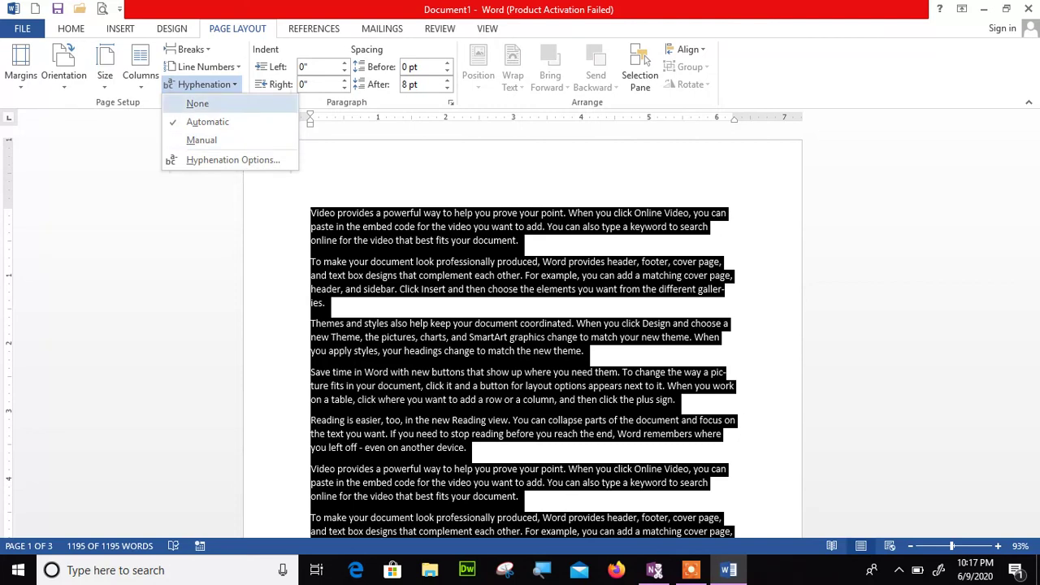
{"action": "key", "text": "Escape"}
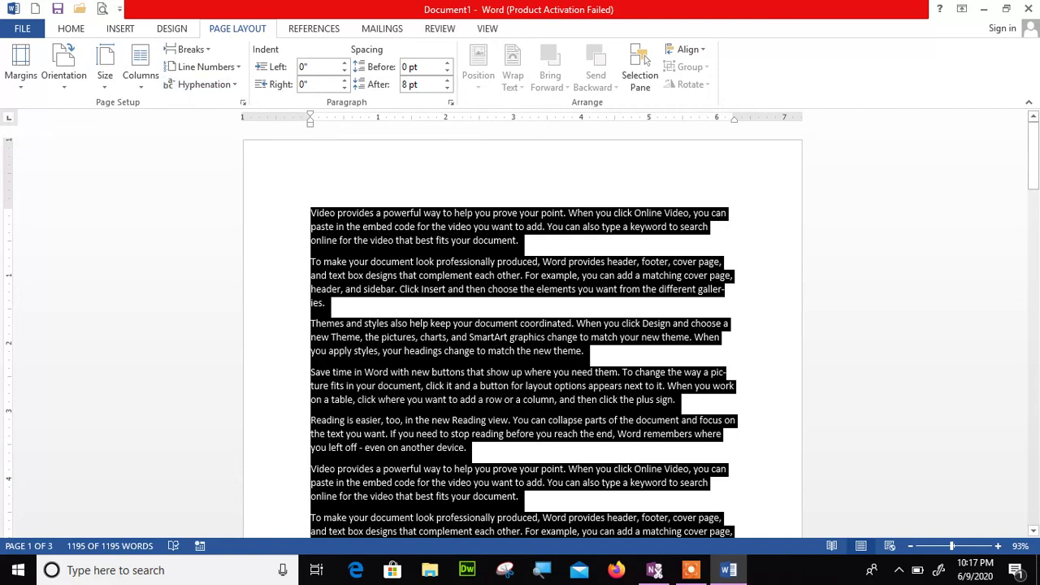
{"action": "left_click", "coordinate": [725, 289]}
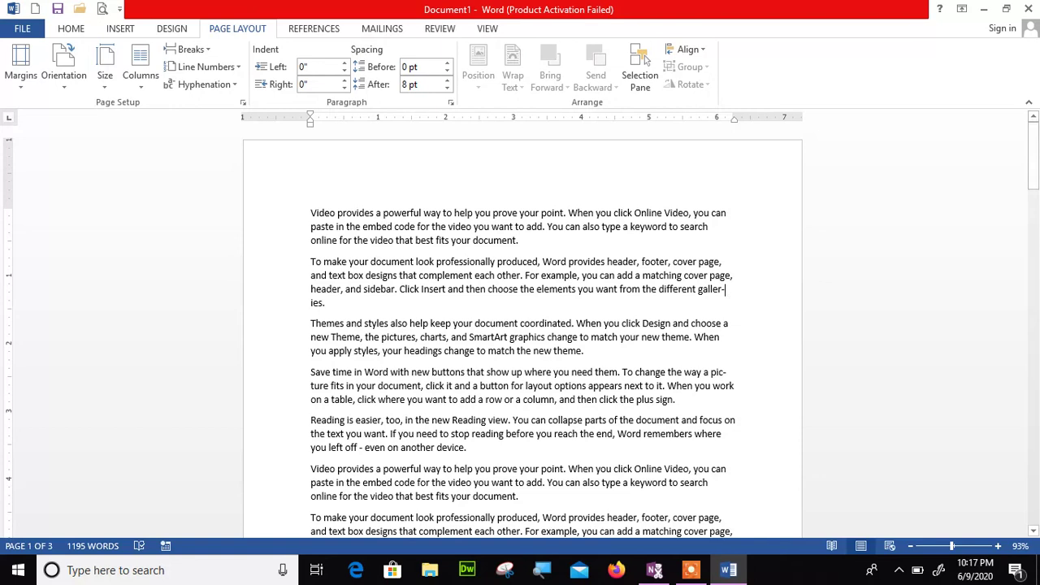
Turn off hyphenation for the entire document text.
{"action": "key", "text": "ctrl+a"}
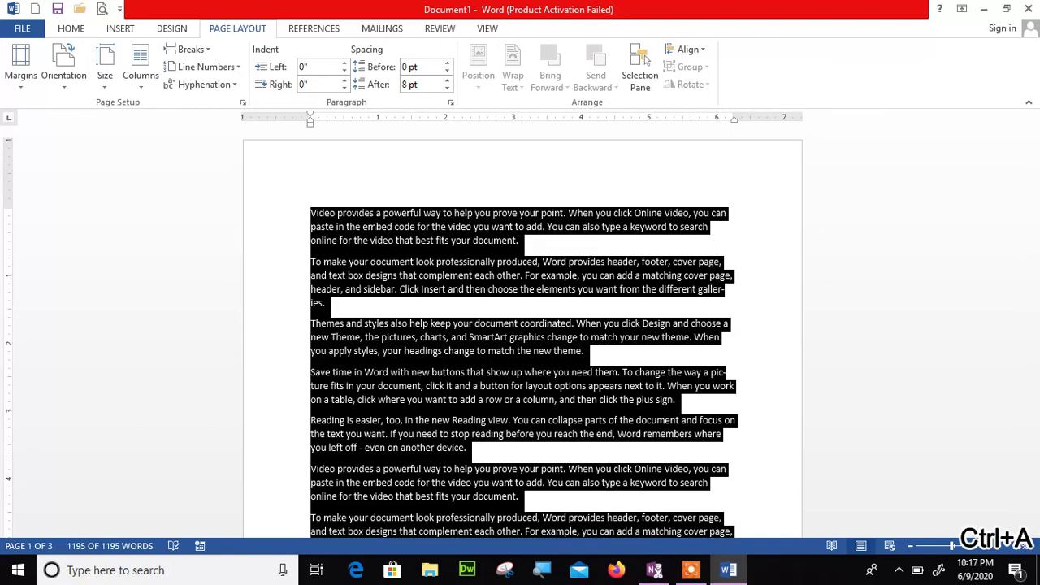
{"action": "left_click", "coordinate": [204, 84]}
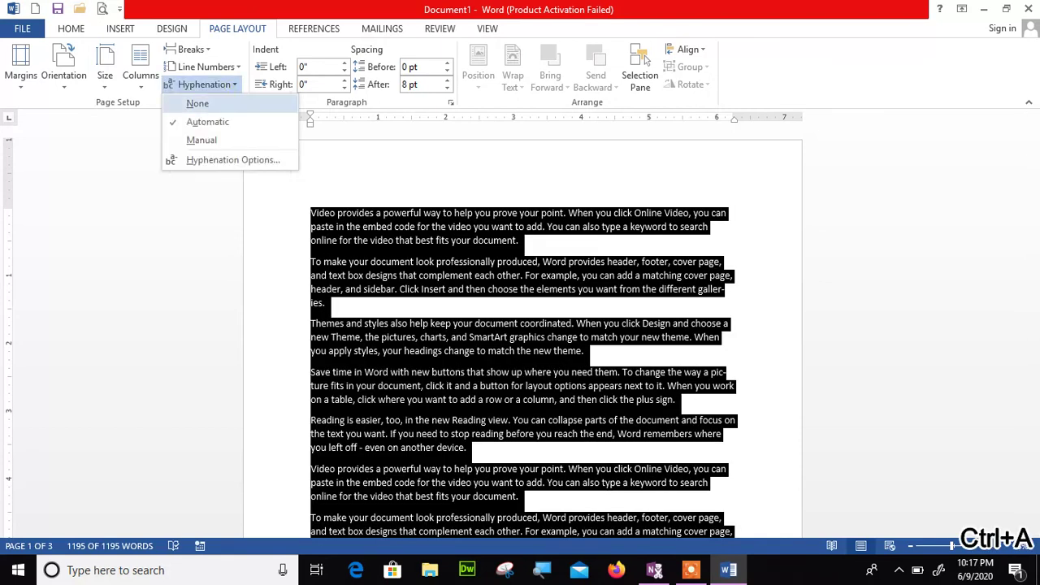
{"action": "left_click", "coordinate": [233, 102]}
Try a 0.3" left indent on the second paragraph and return the indent to 0".
{"action": "left_click", "coordinate": [749, 268]}
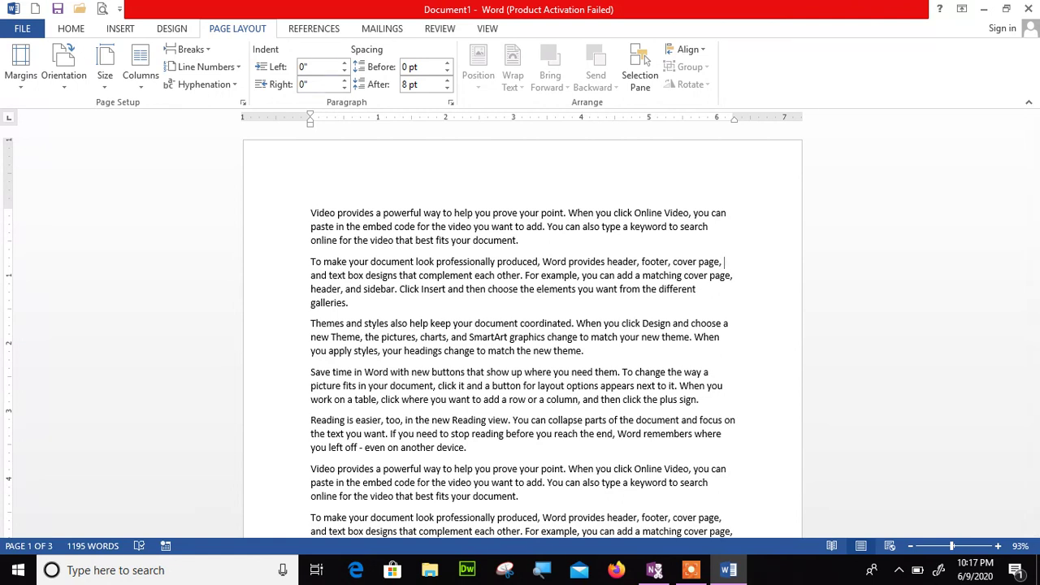
{"action": "left_click", "coordinate": [344, 63]}
{"action": "left_click", "coordinate": [344, 62]}
{"action": "left_click", "coordinate": [343, 63]}
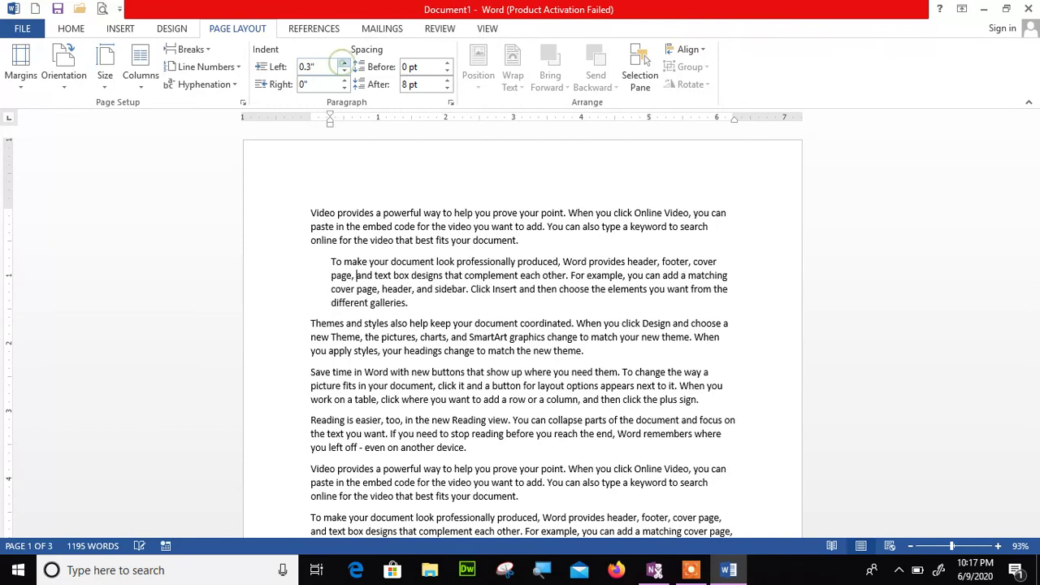
{"action": "left_click", "coordinate": [344, 71]}
{"action": "left_click", "coordinate": [343, 71]}
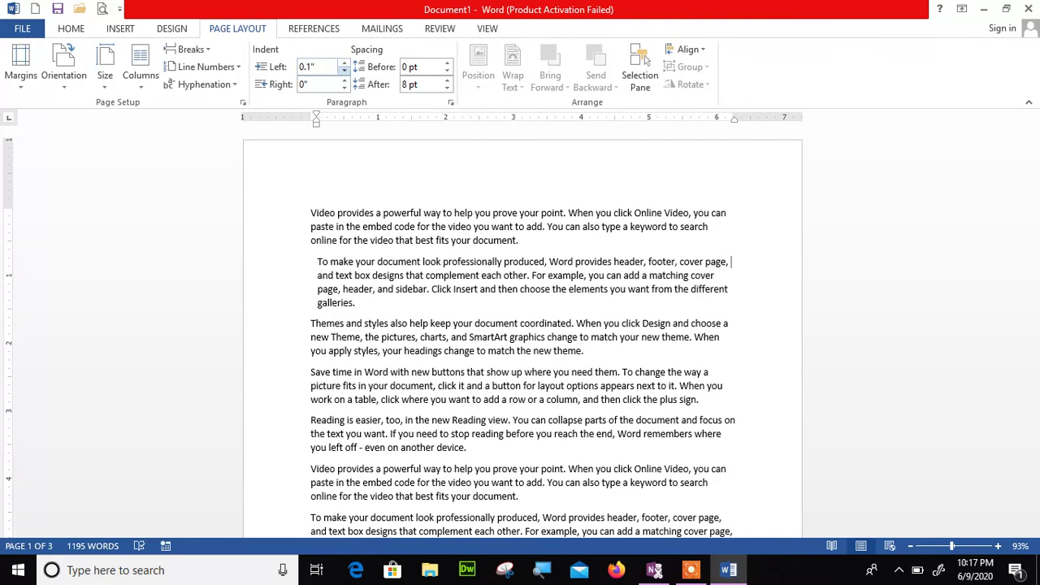
{"action": "left_click", "coordinate": [343, 71]}
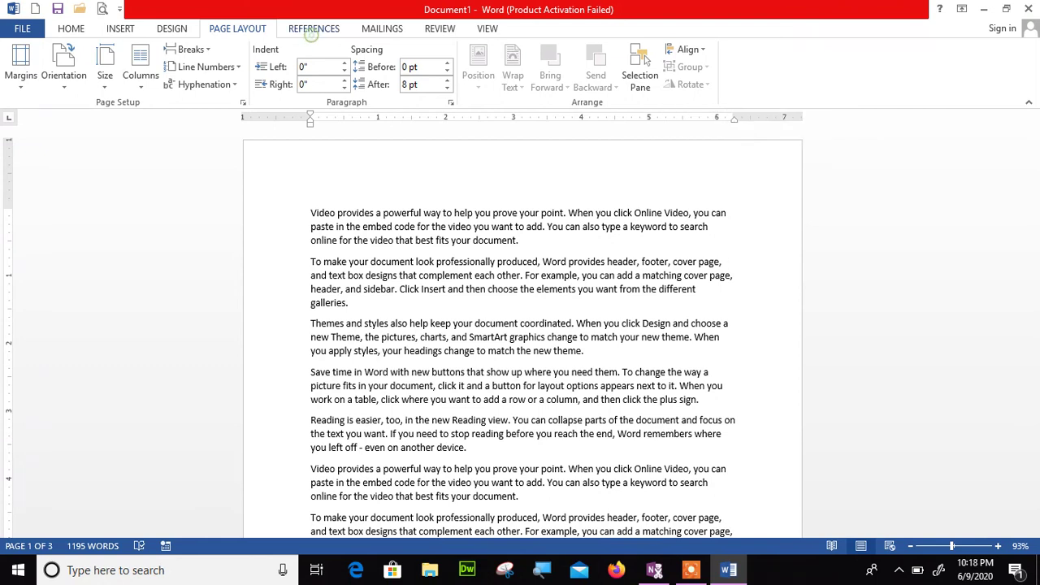
{"action": "left_click", "coordinate": [313, 29]}
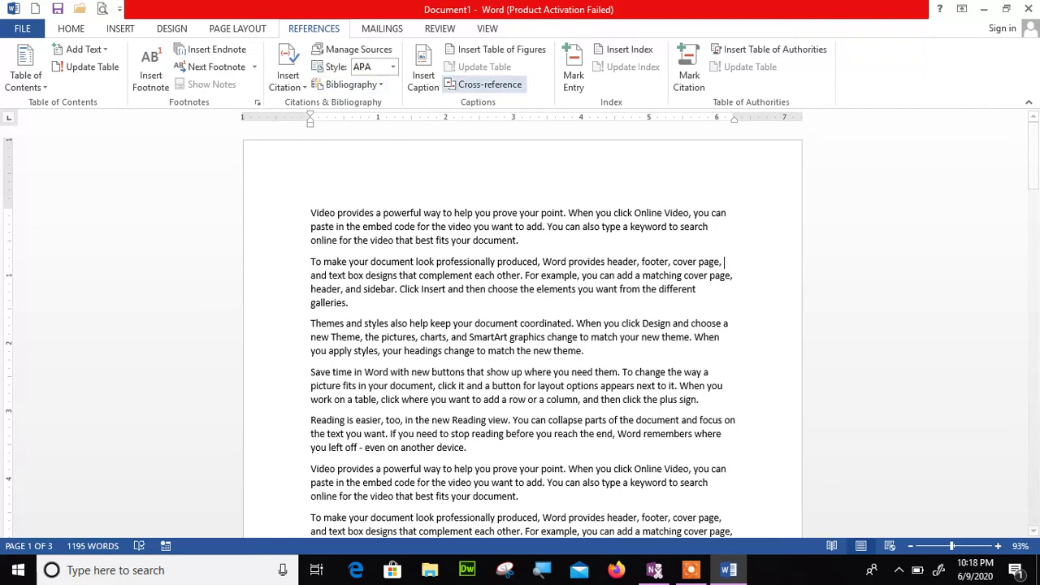
{"action": "left_click", "coordinate": [382, 28]}
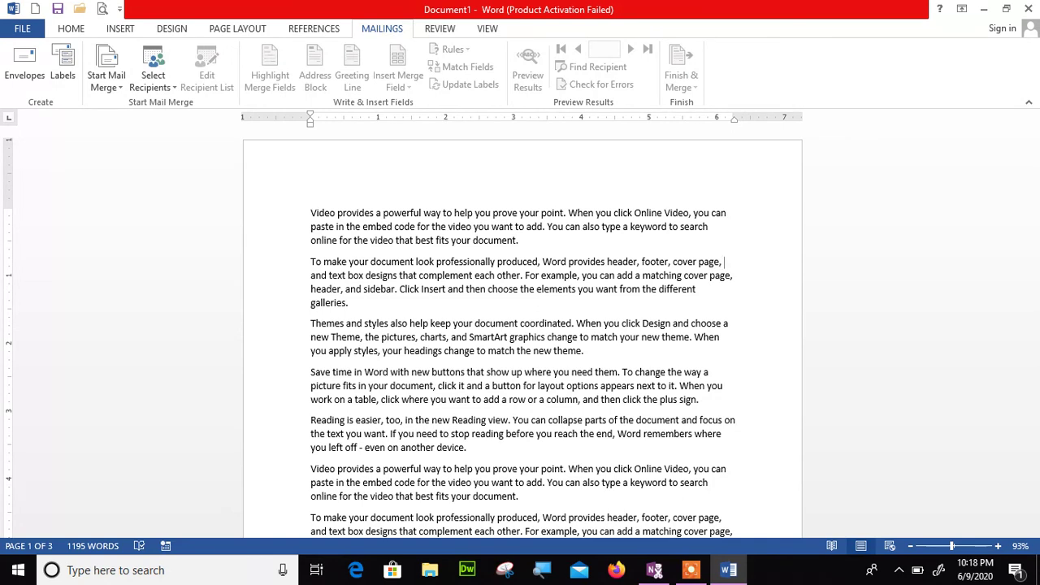